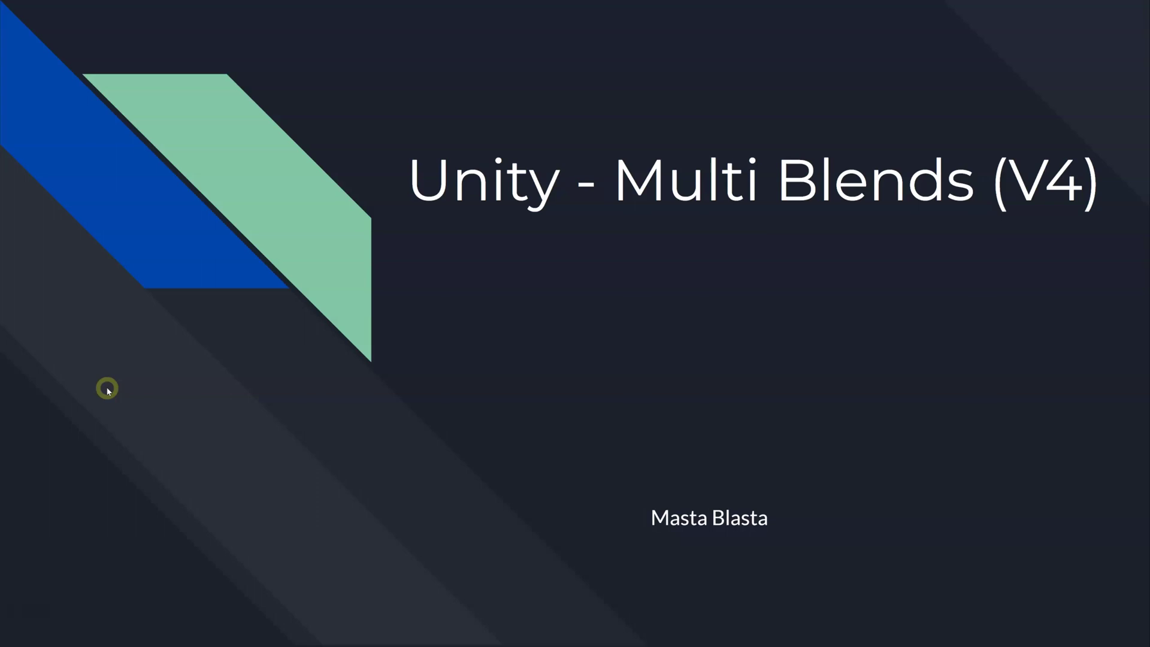
- Switch to Unity and examine the materials of the oval green mesh, the surrounding rough mesh and the green's blend mesh
key(alt+Tab)
key(Tab)
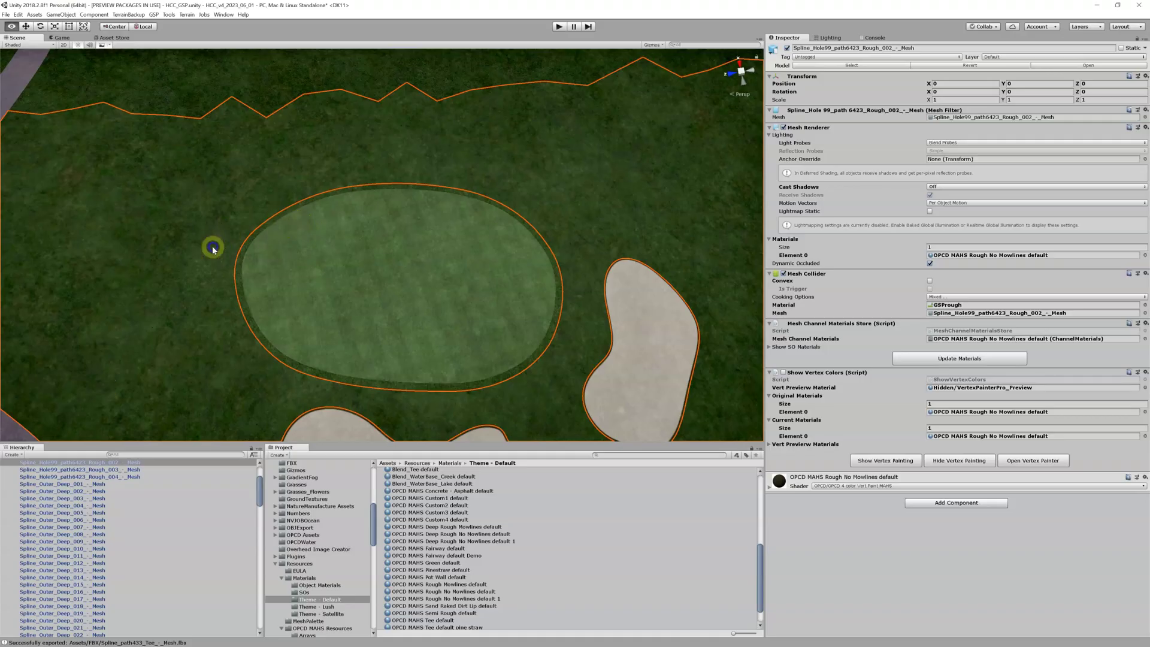
click(463, 281)
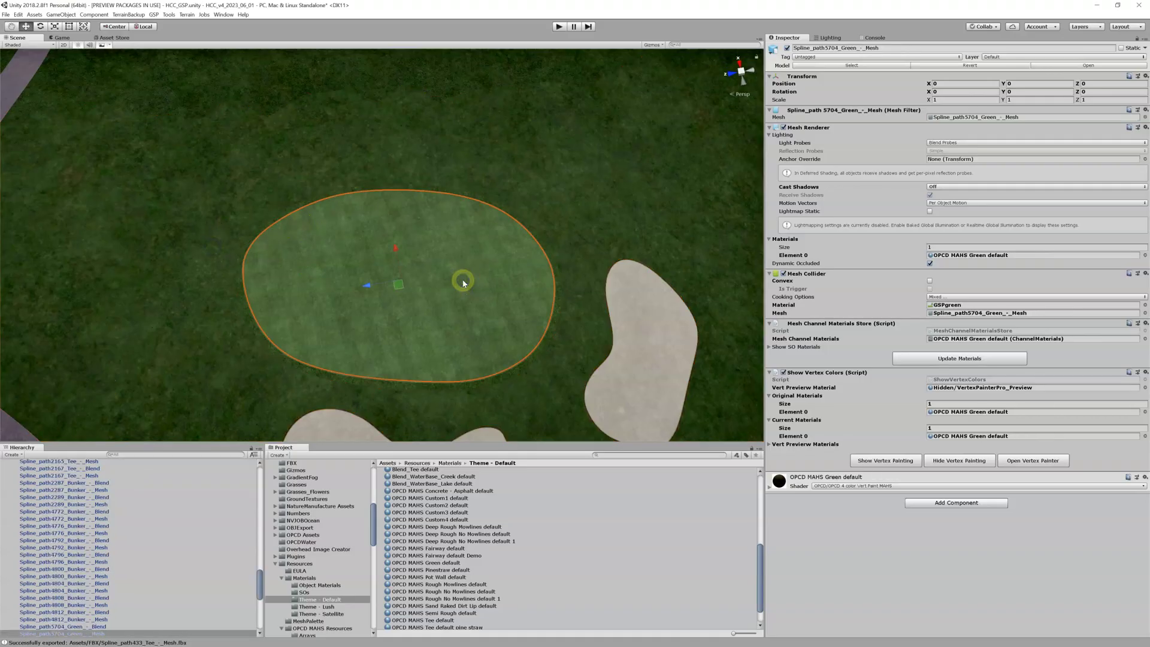
scroll(463, 282, up, 2)
middle_drag(469, 318, 464, 295)
scroll(464, 297, up, 1)
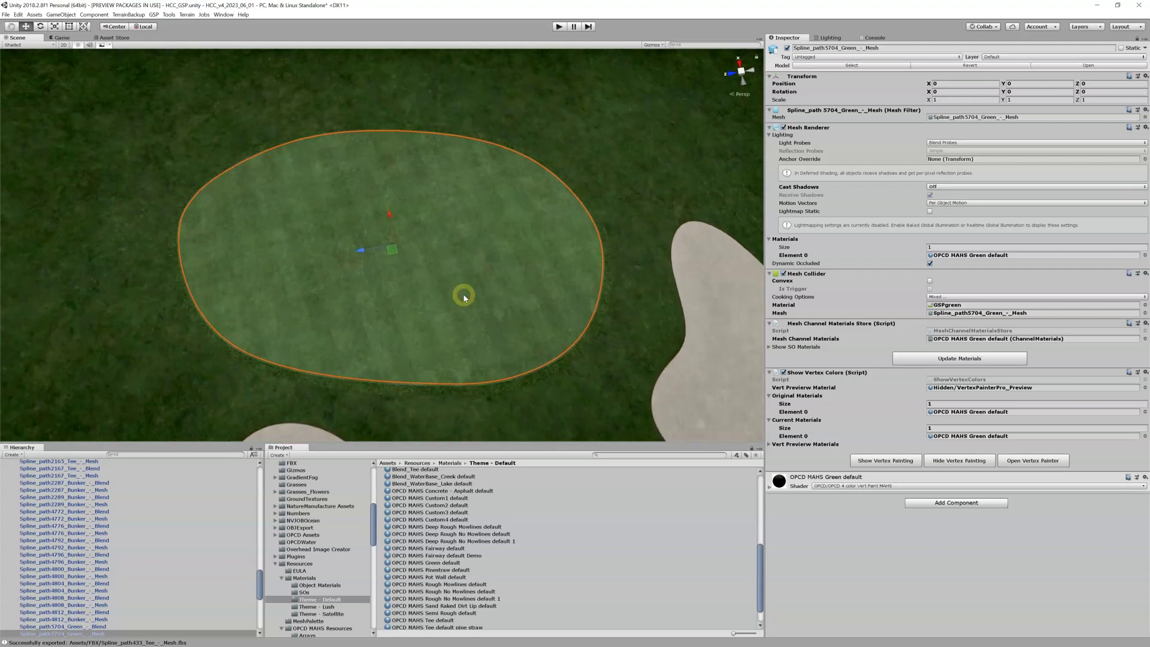
scroll(464, 297, up, 2)
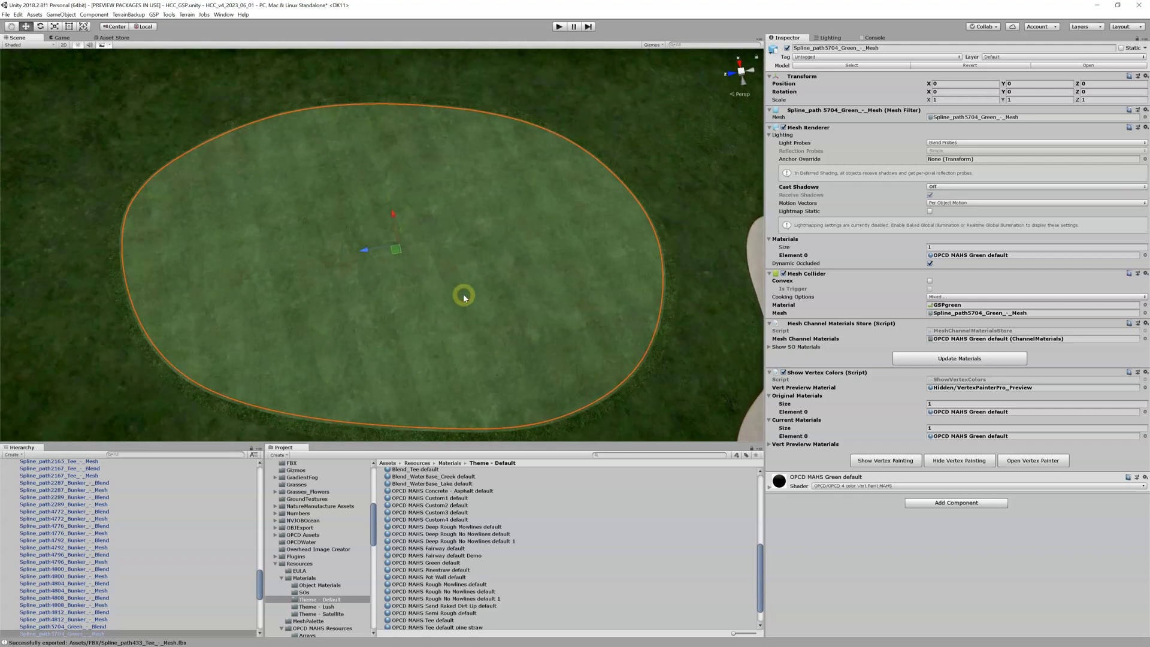
click(656, 118)
middle_drag(598, 218, 552, 195)
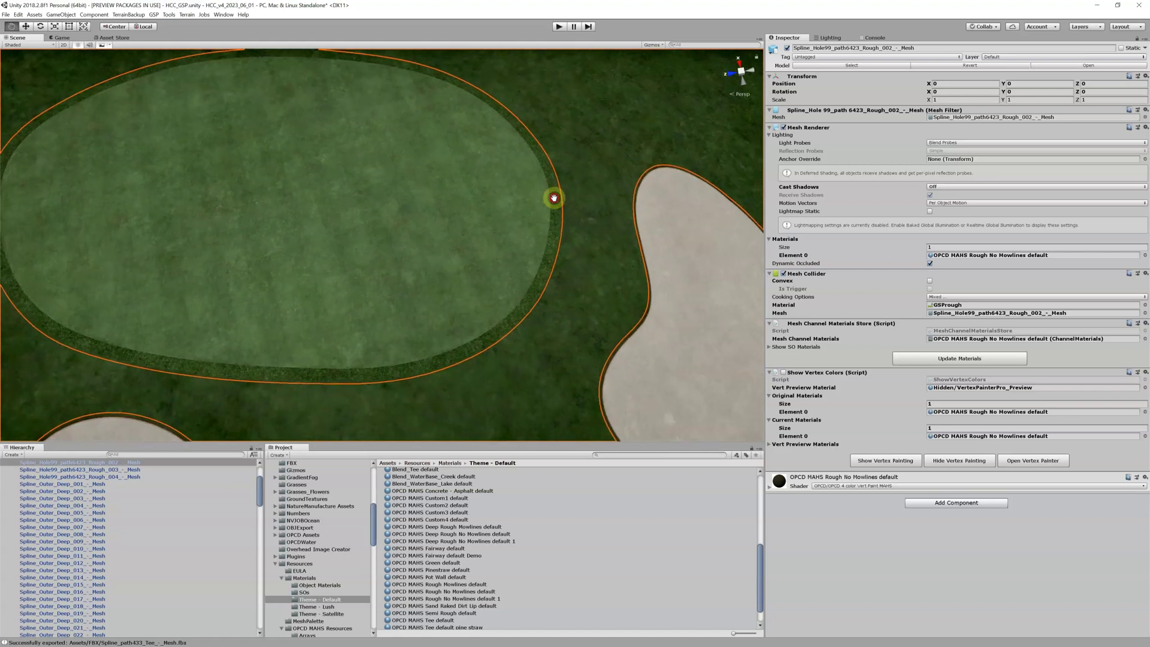
click(550, 234)
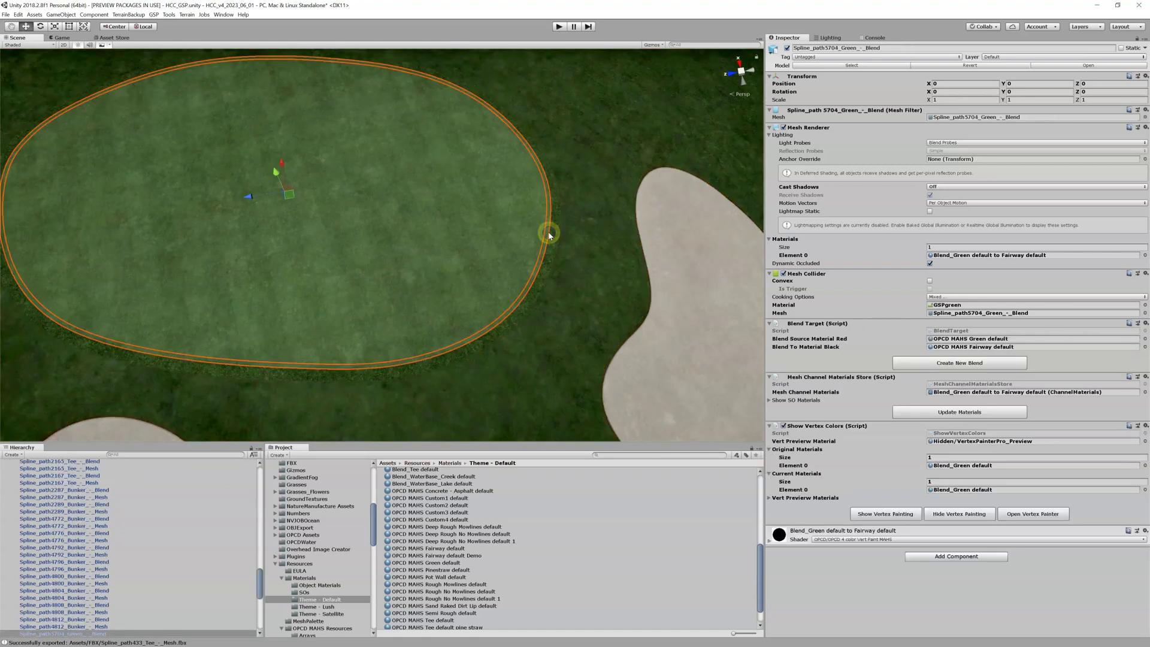
click(433, 205)
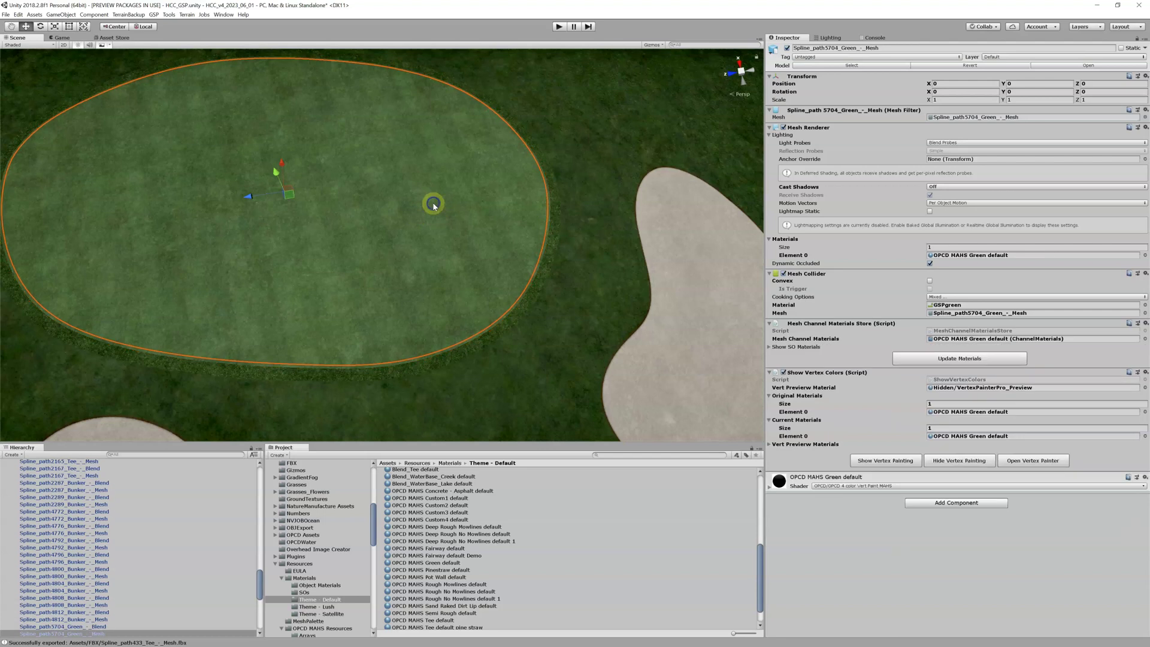
- Examine the green's blend strip up close against the adjoining rough mesh and leave the blend mesh selected
click(558, 230)
click(546, 233)
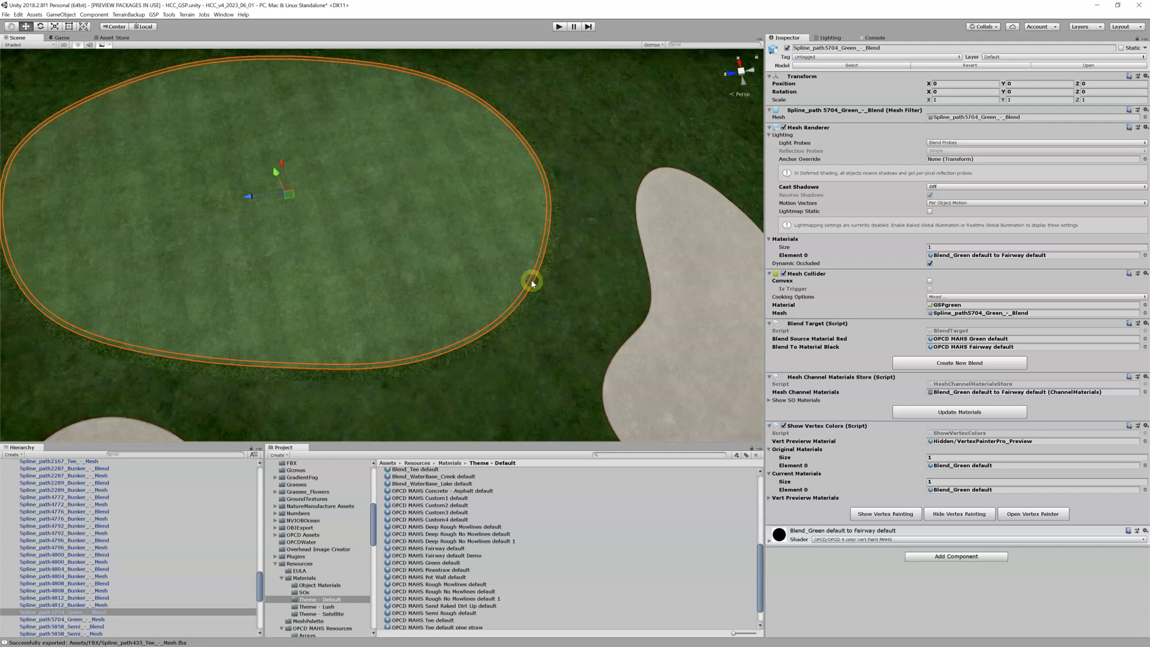
scroll(531, 281, up, 3)
middle_drag(530, 281, 475, 272)
scroll(475, 272, up, 2)
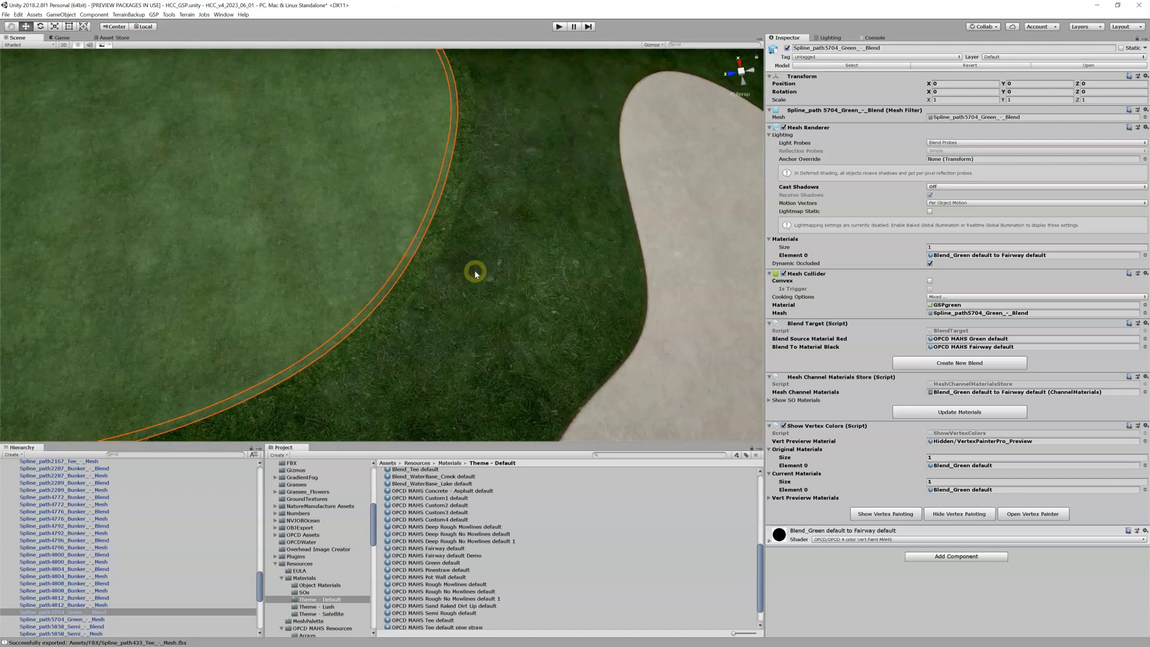
click(475, 273)
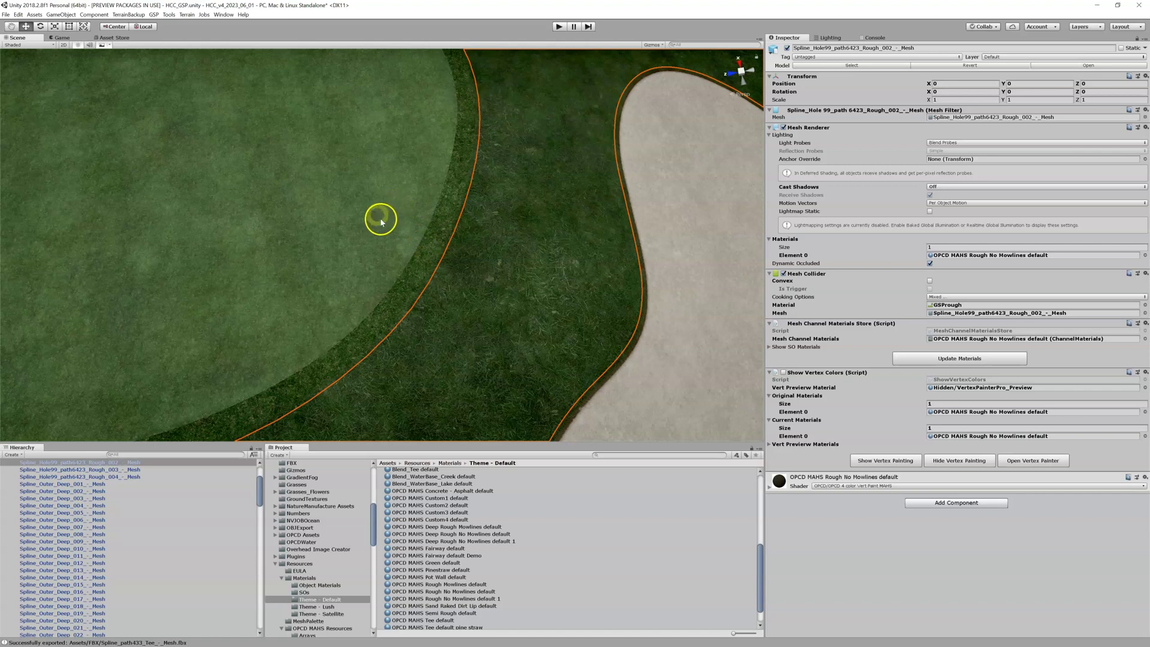
click(431, 217)
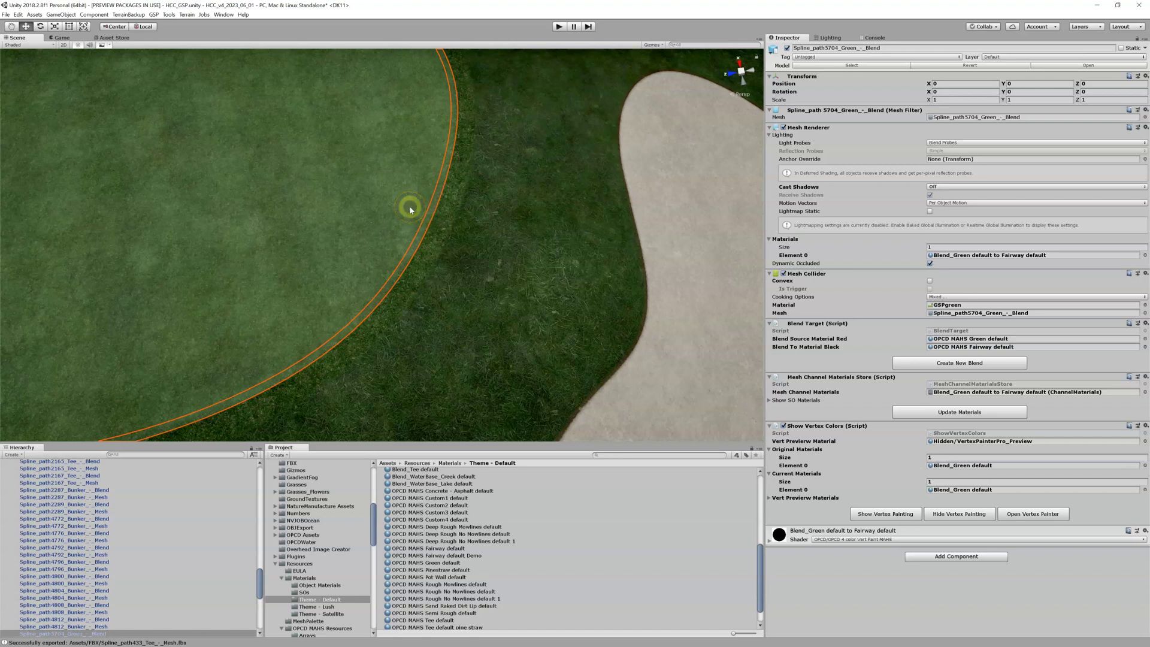
click(444, 242)
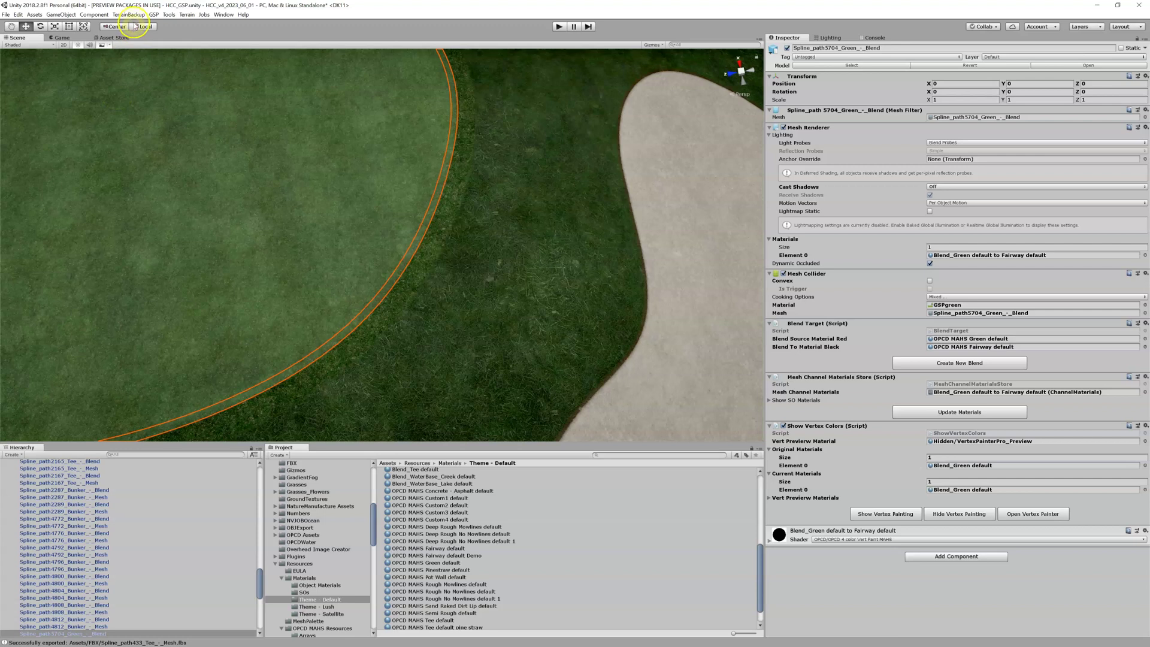
- Open the SetMeshEditor window, choose Semi Rough for Greens Blend To, and put the window out of the way
click(151, 14)
click(162, 24)
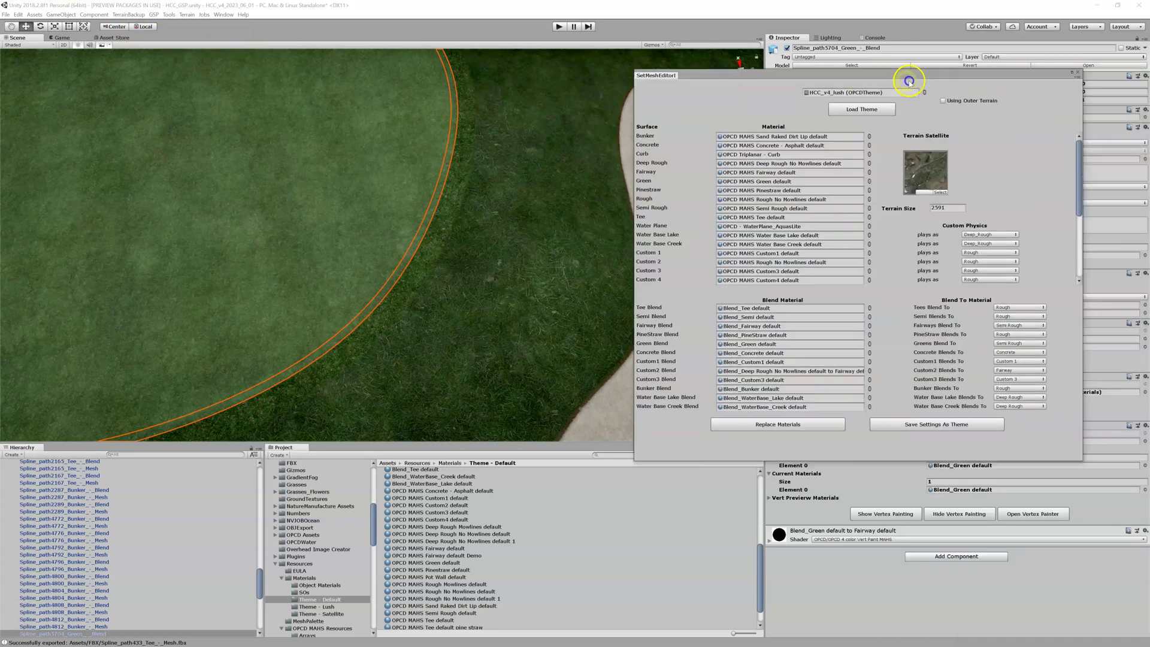
drag(911, 77, 772, 147)
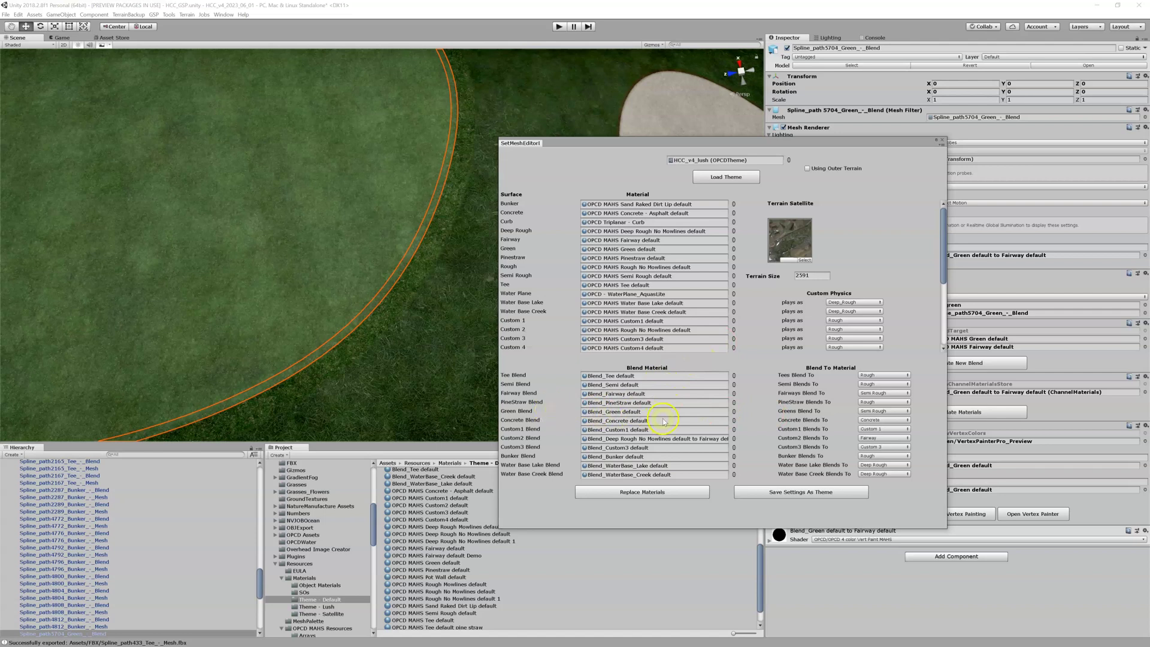
click(872, 411)
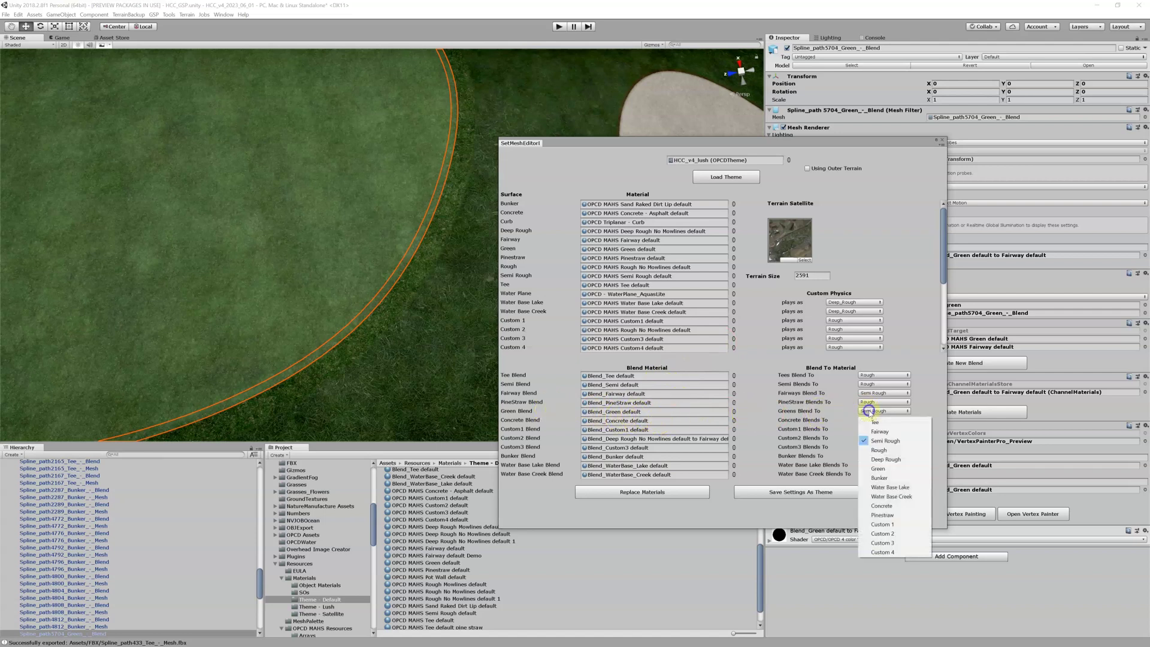
click(879, 441)
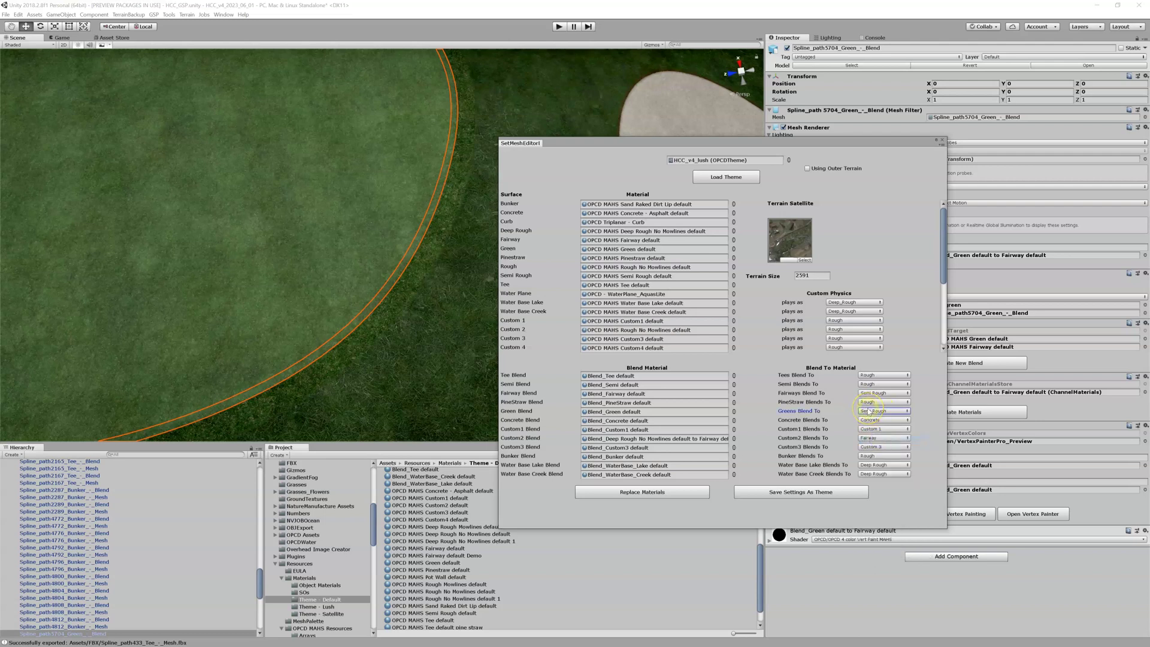
drag(902, 140, 1149, 623)
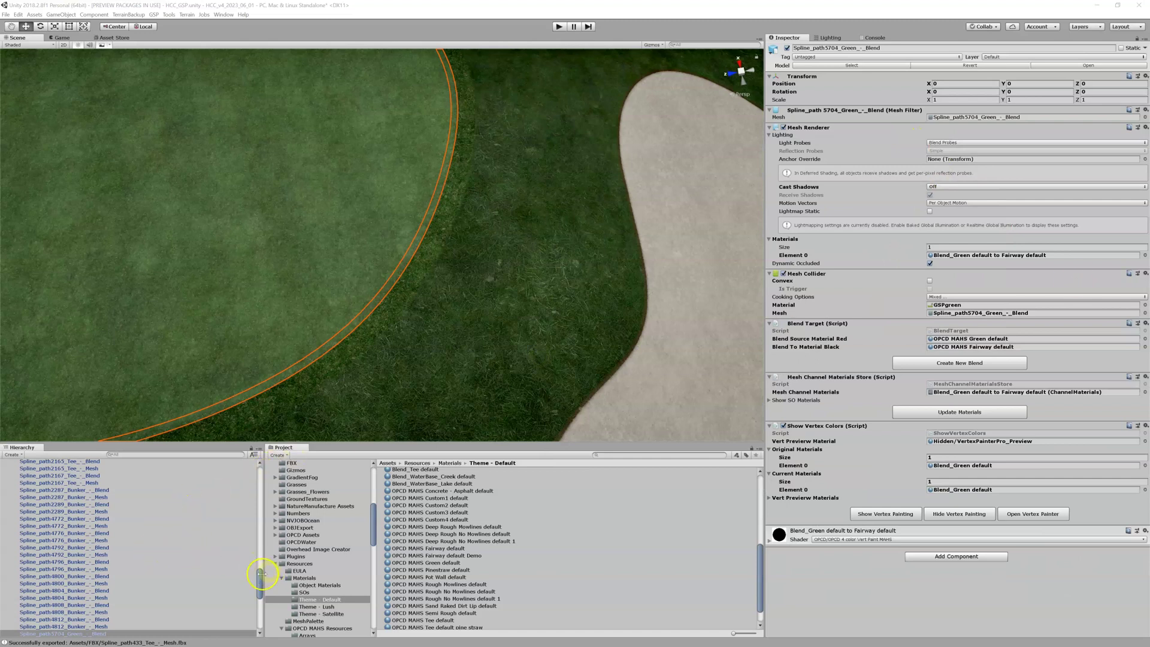
- Apply the default materials to Spline_path5704_Green_-_Blend and create a new Green to Semi Rough blend for it
right_click(103, 633)
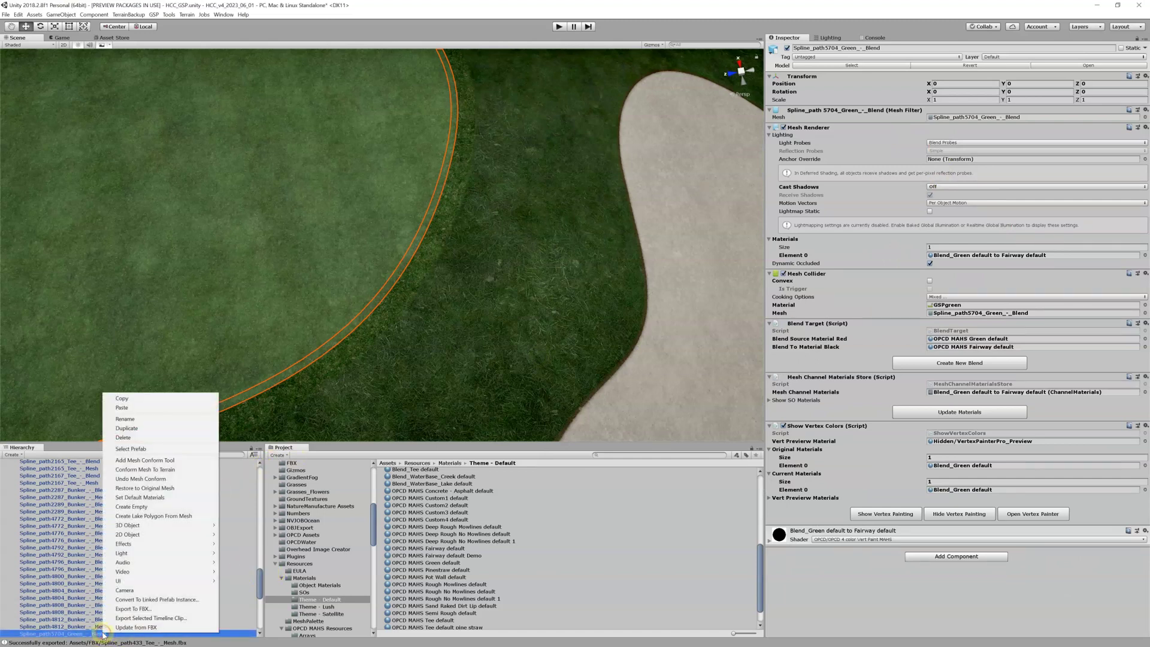
click(138, 498)
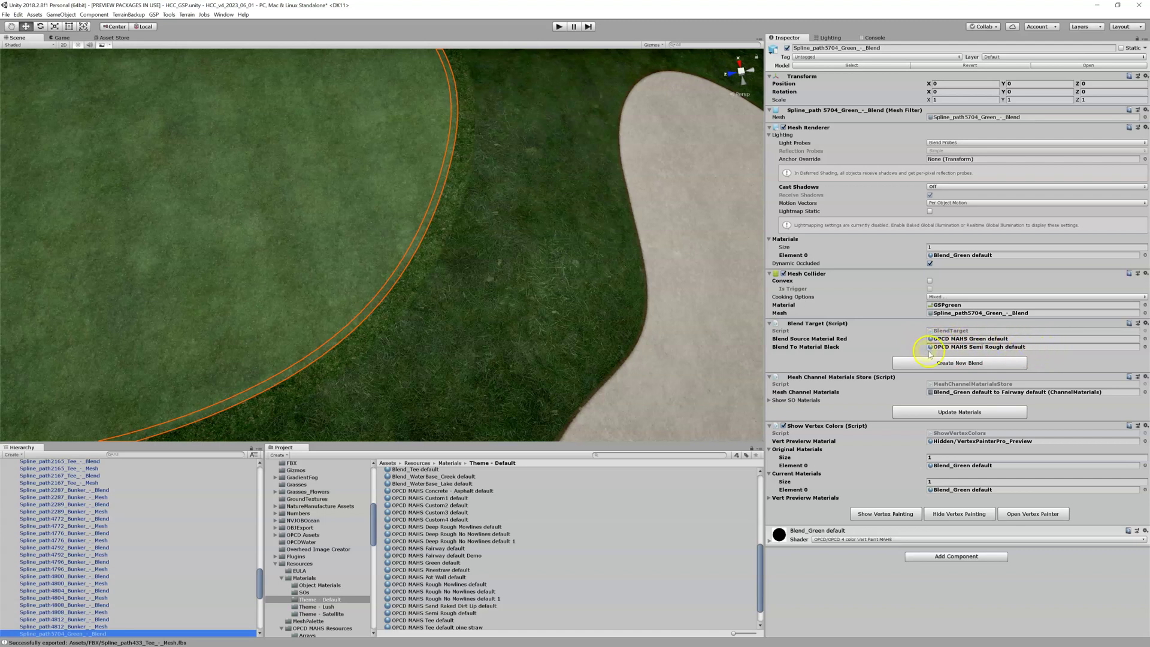
click(959, 363)
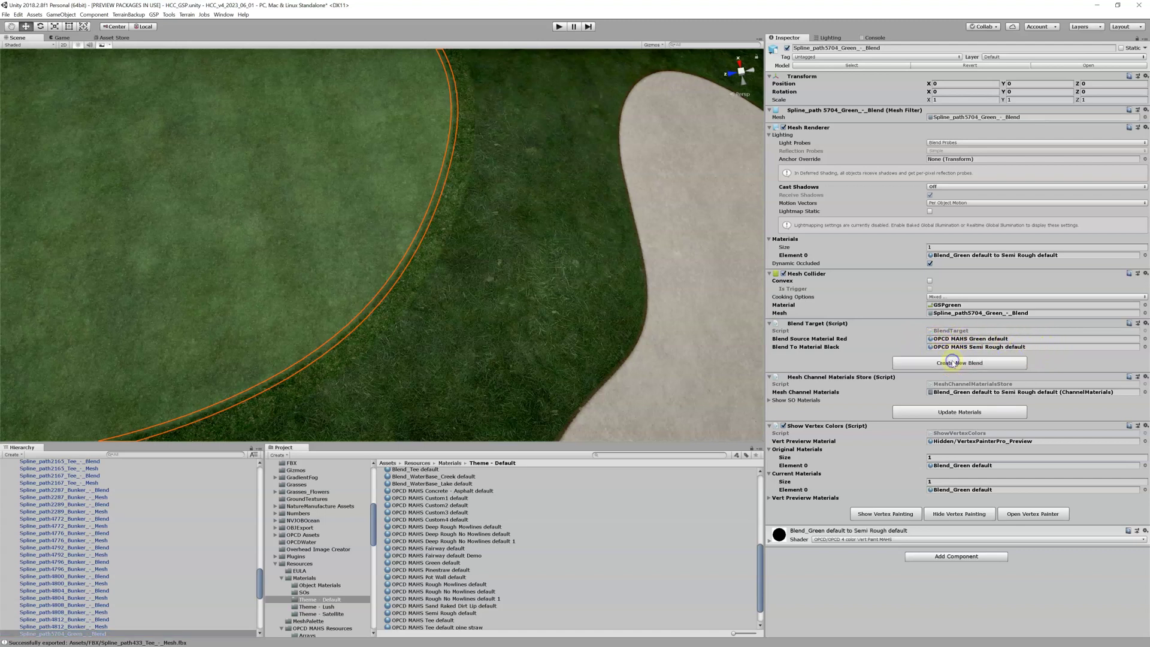
click(343, 231)
click(409, 257)
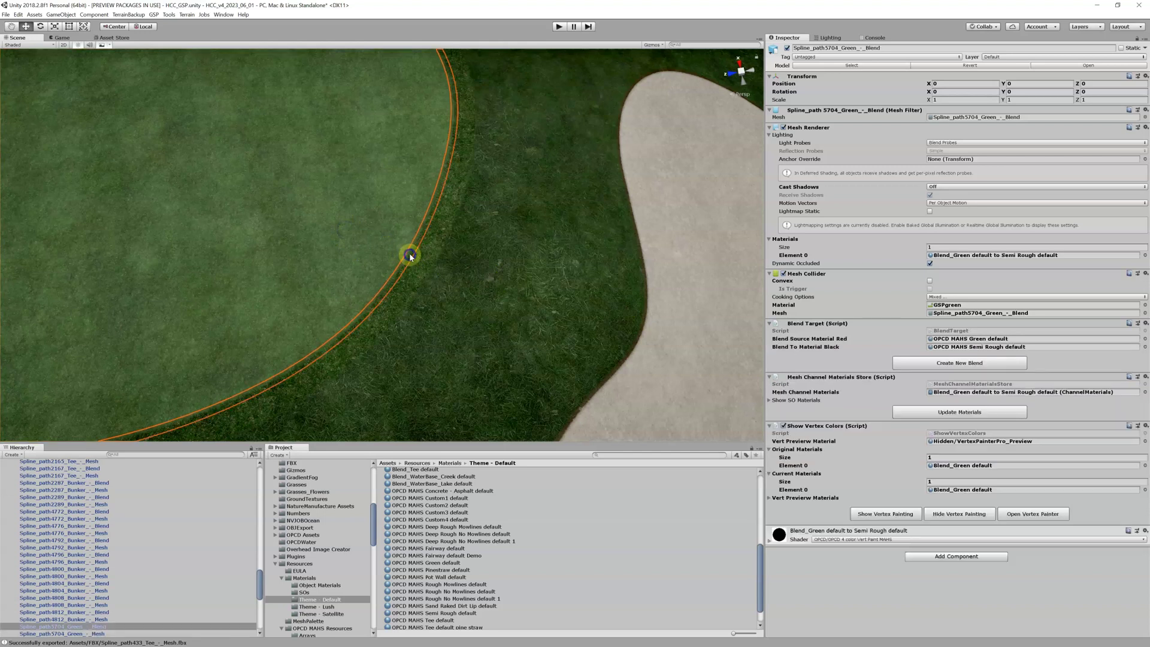
- Filter the scene hierarchy by "Green_" to list the green meshes and blends
scroll(153, 534, down, 2)
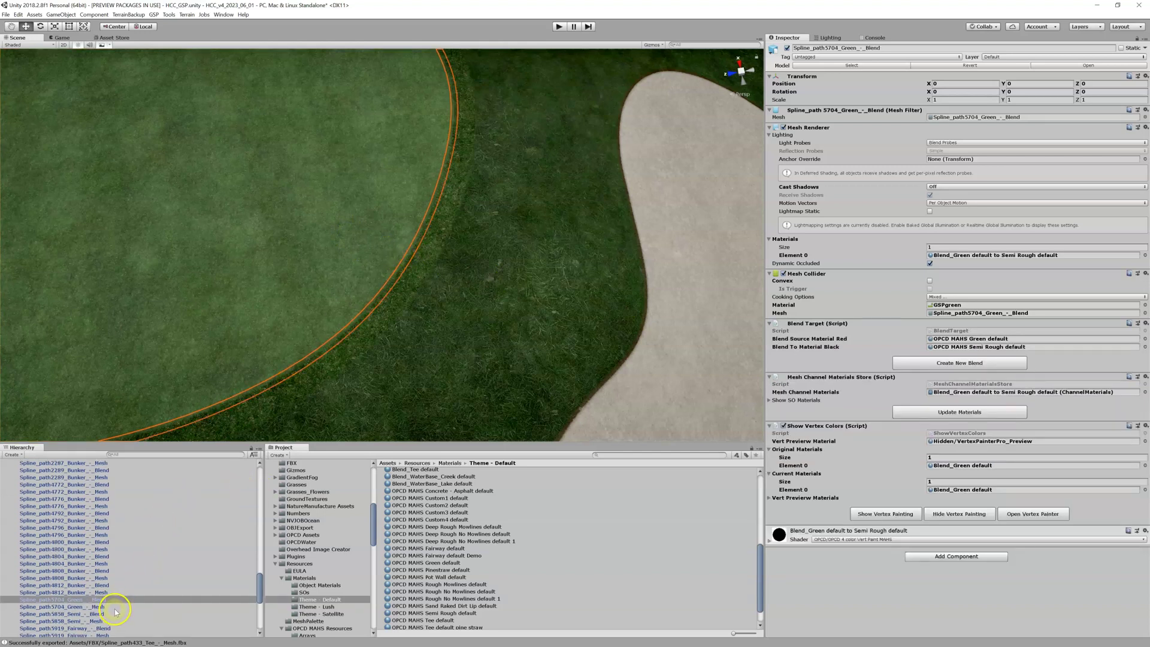
click(137, 455)
text(G)
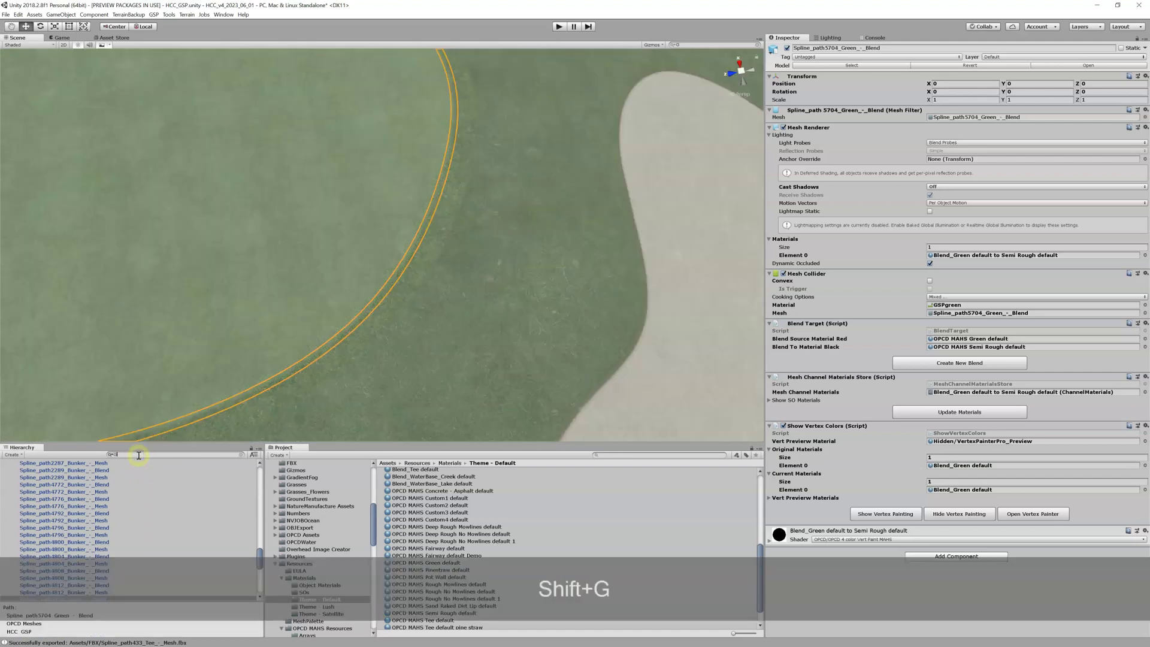
text(reen_)
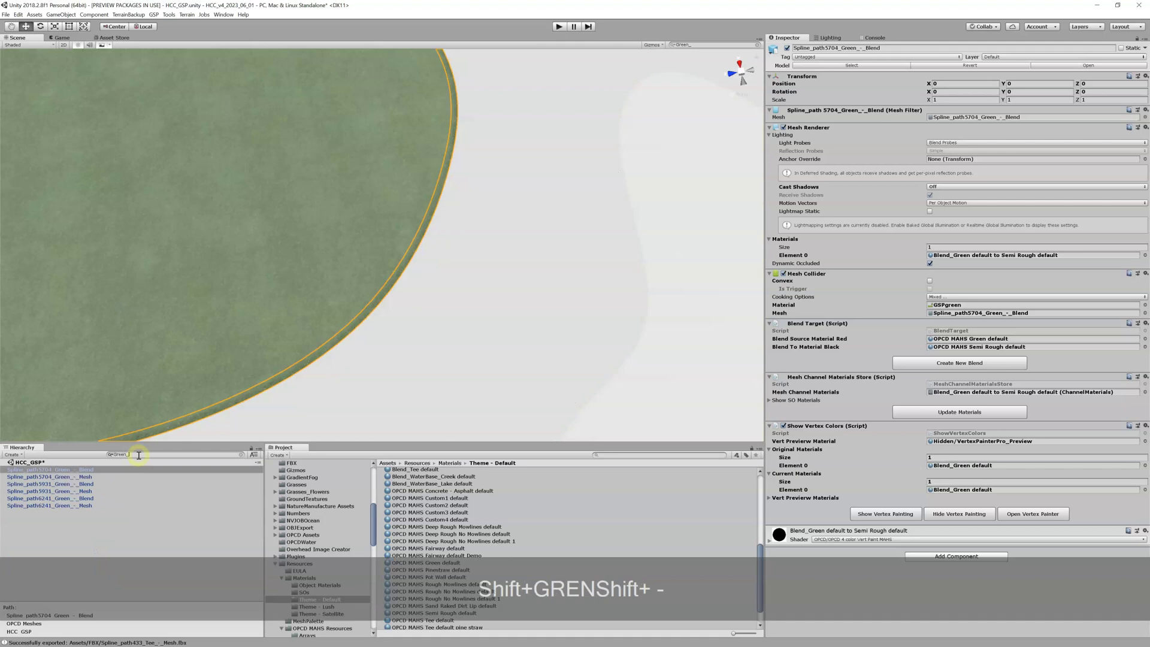
text(-)
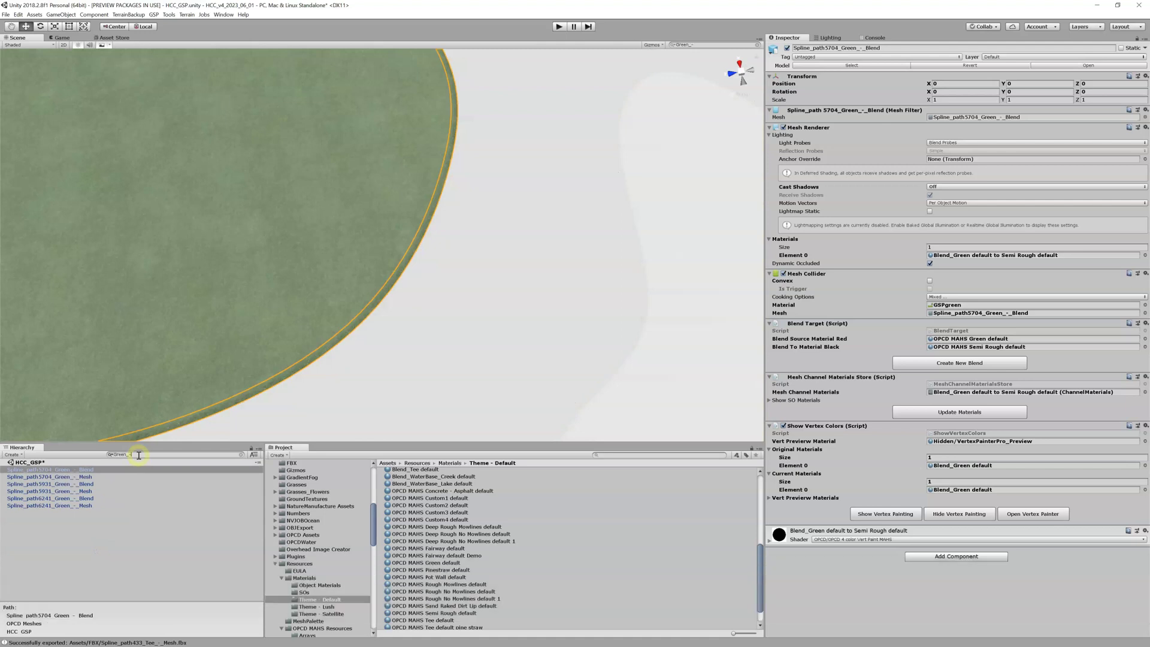
- Apply the default materials to the 5704, 5931 and 6241 green blend meshes together, and clear the hierarchy filter
click(127, 470)
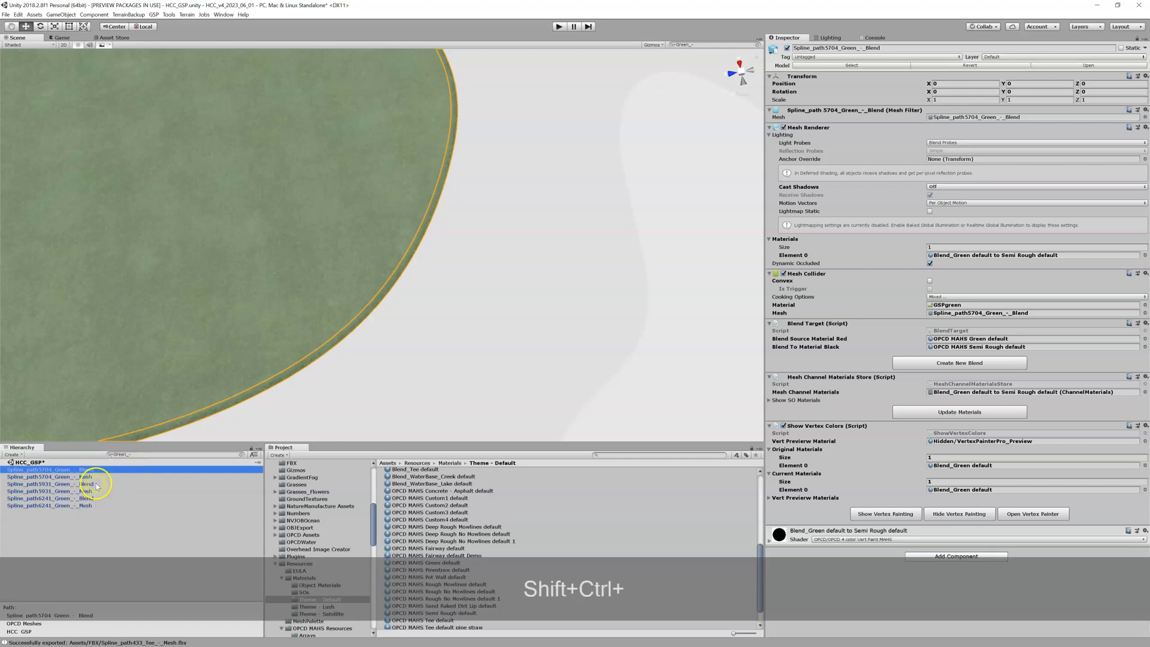
ctrl+shift+click(90, 484)
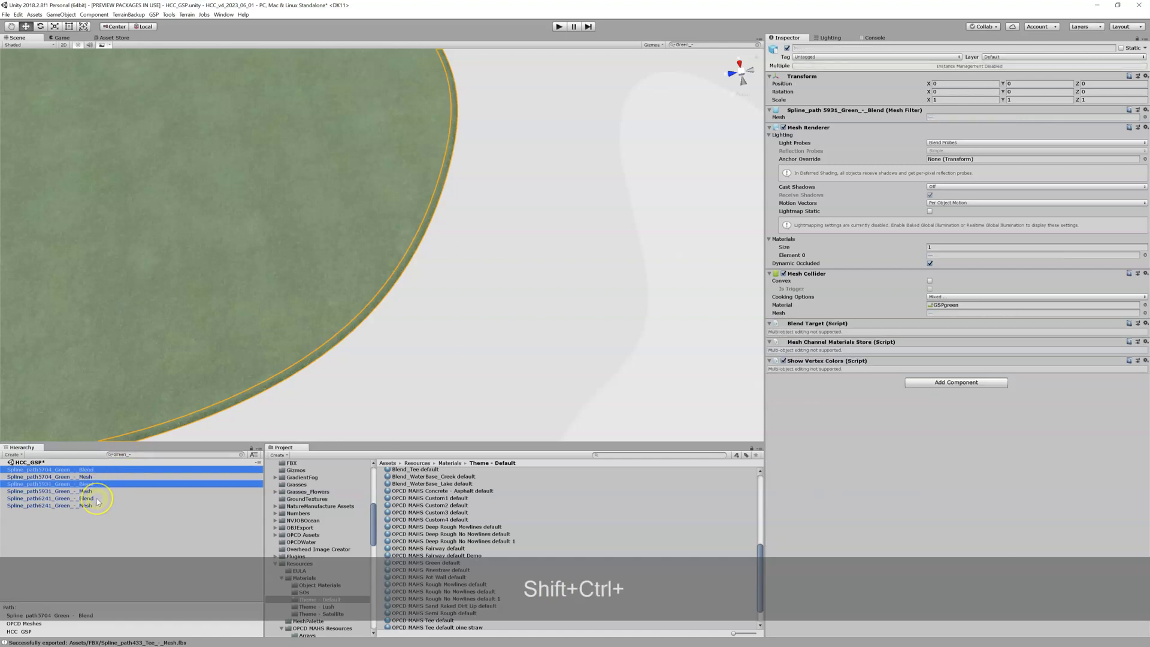
ctrl+shift+click(97, 499)
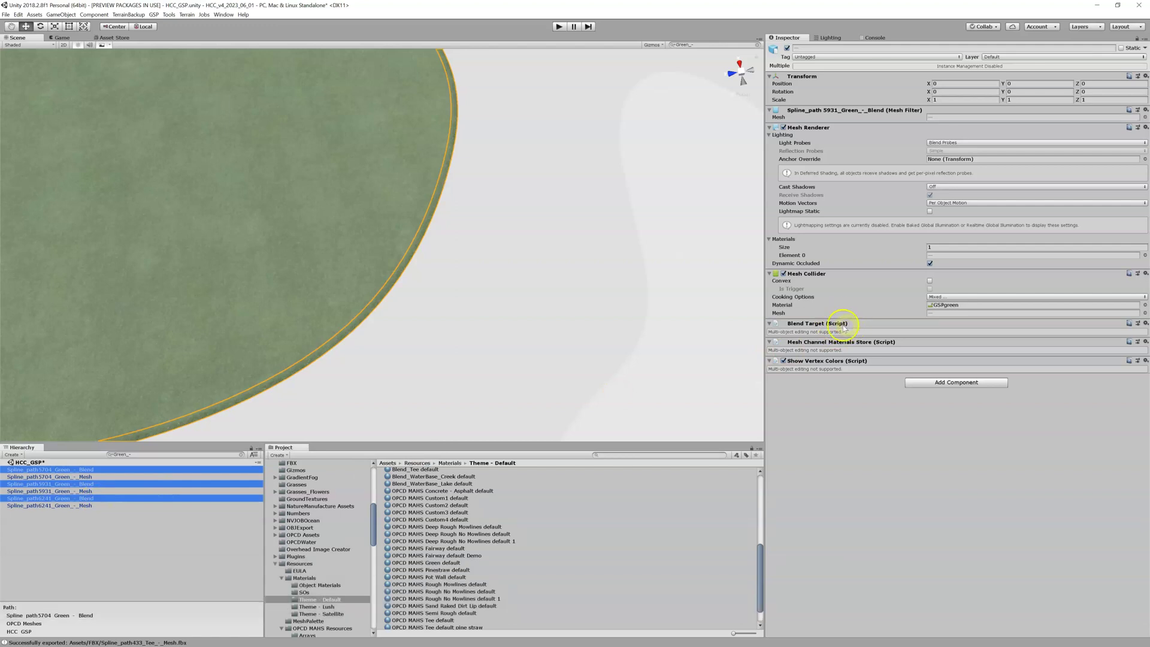
right_click(215, 480)
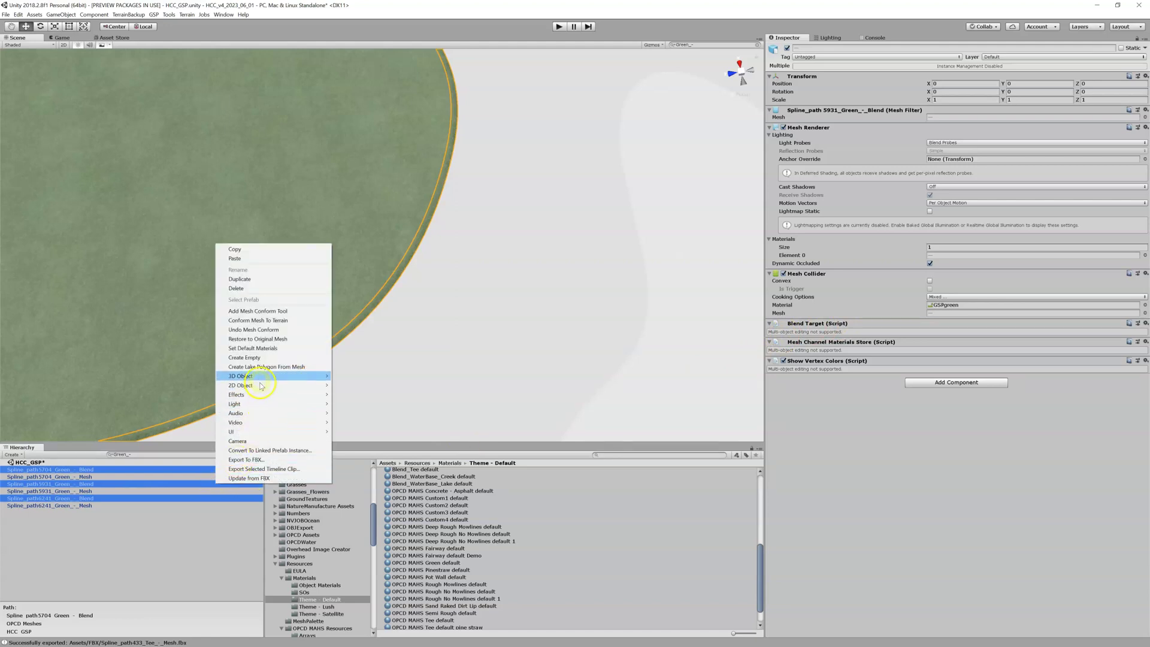
click(256, 349)
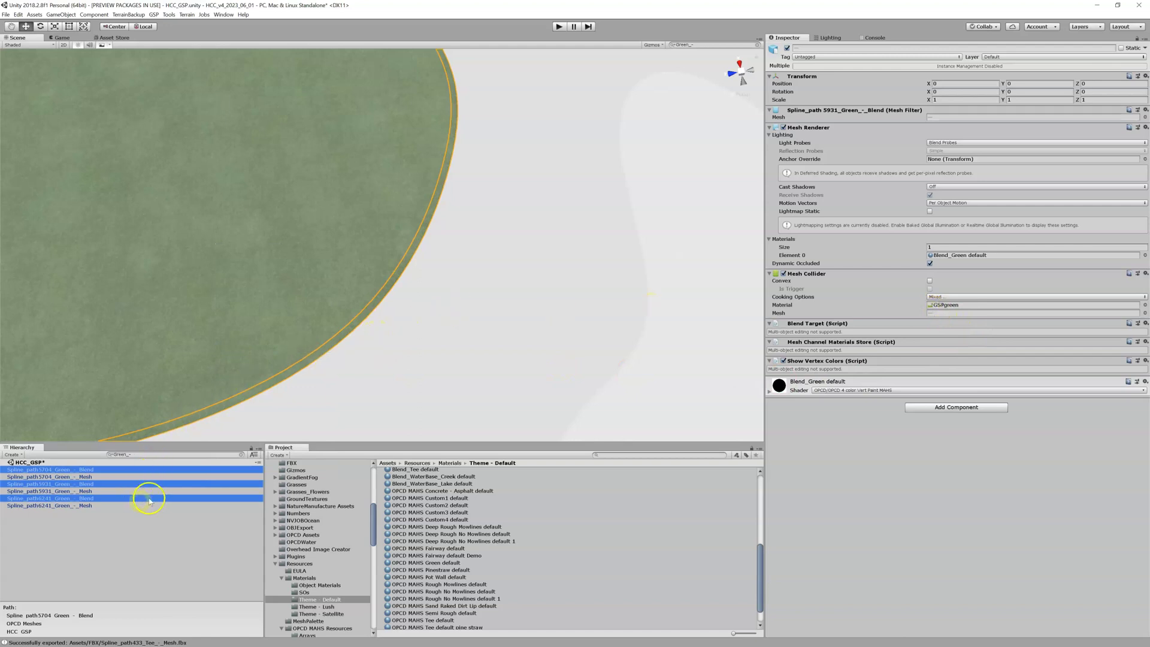
click(241, 454)
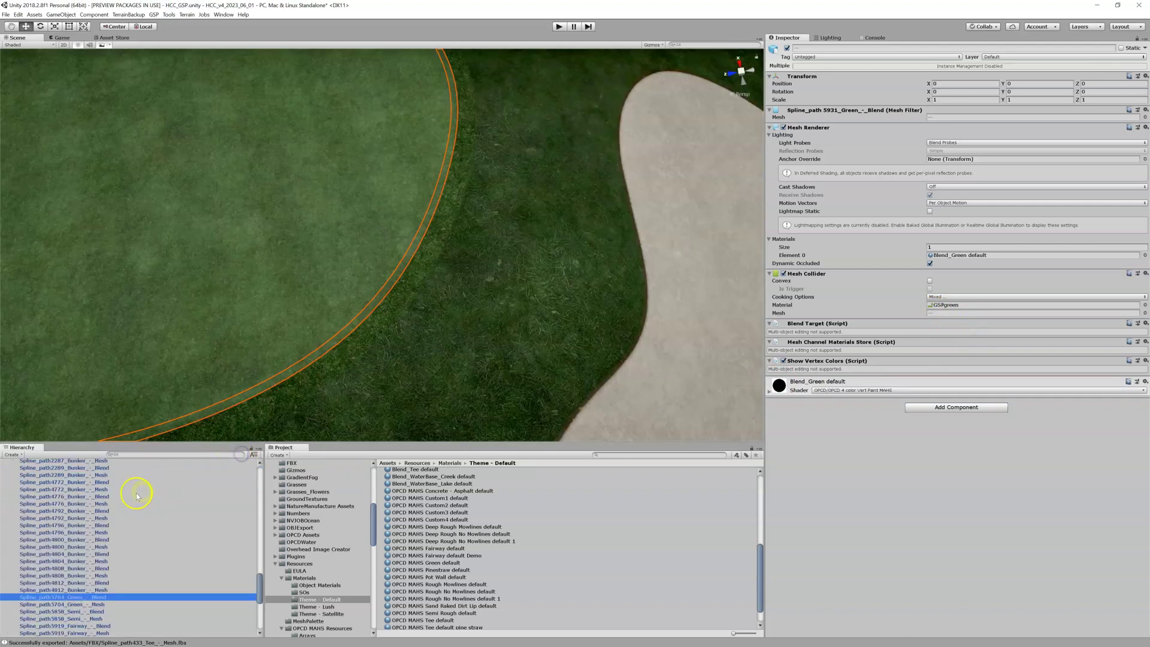
- Check the 5704 green blend's target material and create a new Green to Semi Rough blend for Spline_path5931_Green_-_Blend
click(98, 598)
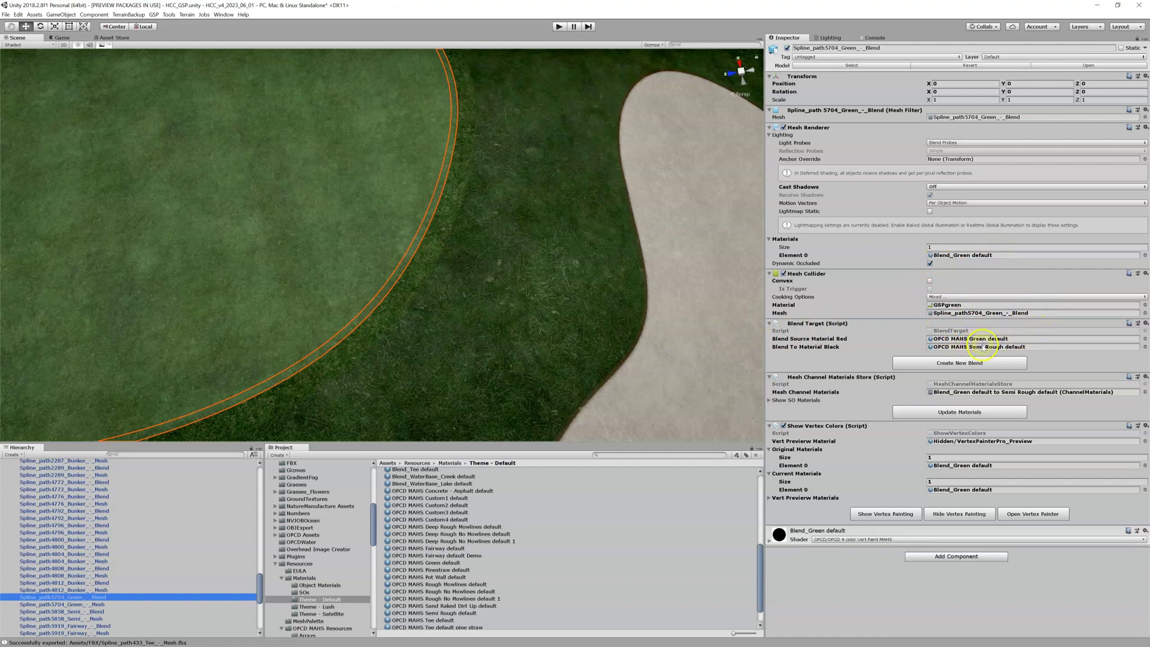
click(207, 361)
right_drag(233, 303, 380, 290)
key(shift+w)
click(298, 228)
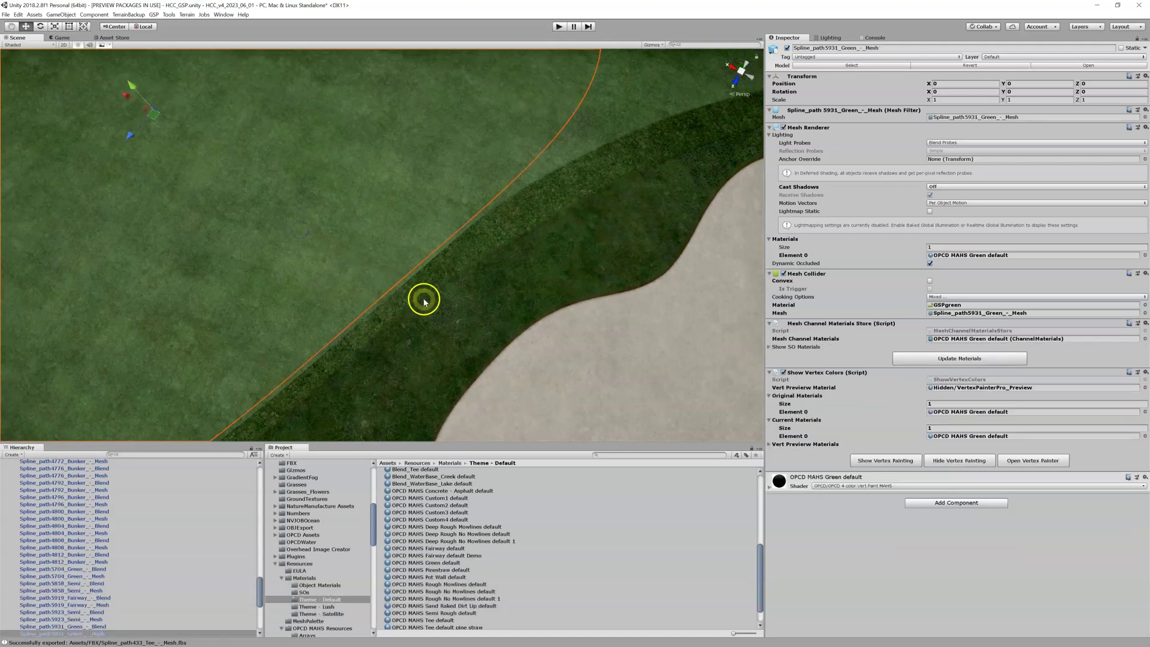
click(404, 284)
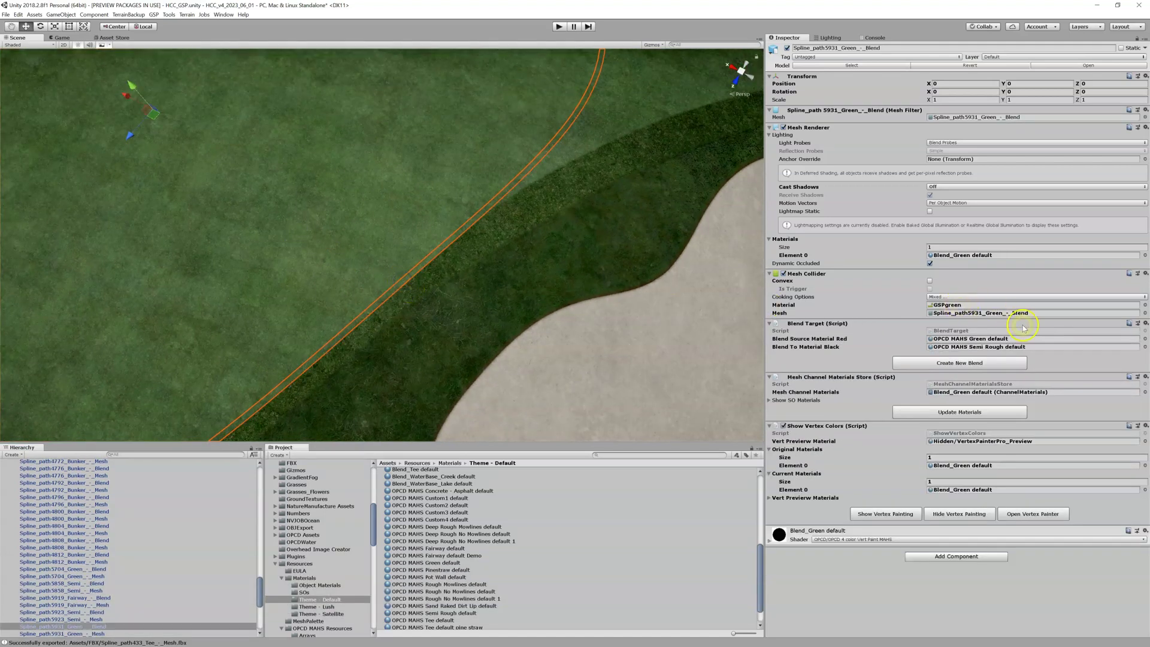
click(984, 366)
- Inspect the semi rough, green and rough meshes that border one another along the edge of the 5931 green
scroll(428, 333, down, 4)
middle_drag(219, 369, 290, 326)
scroll(300, 308, up, 5)
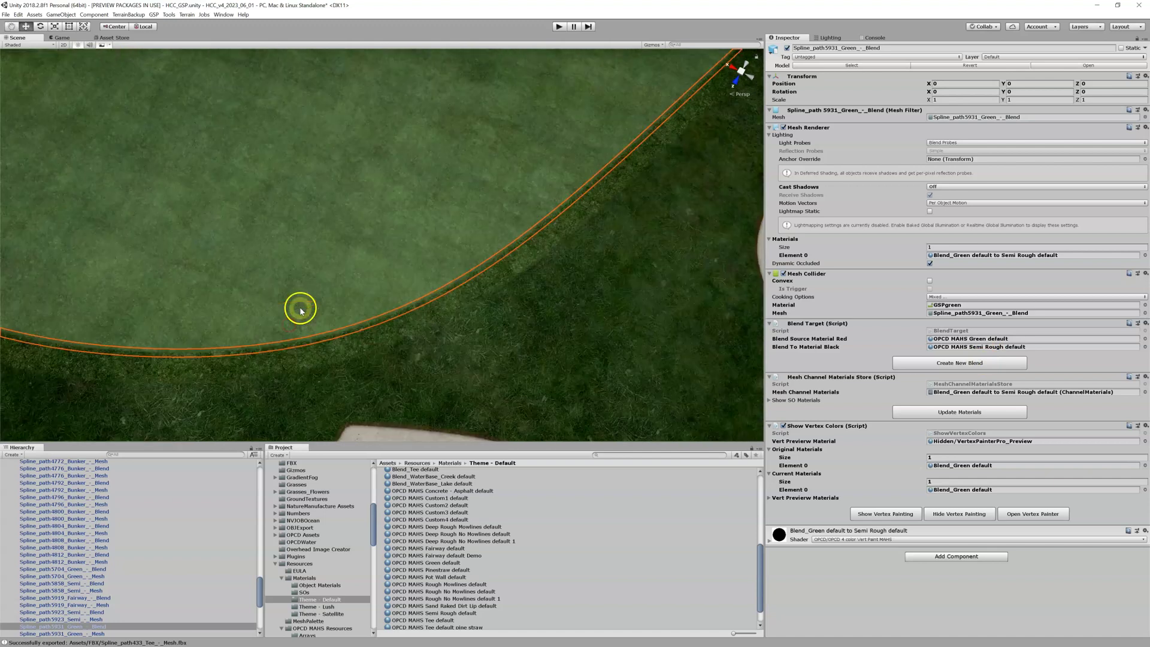
click(374, 317)
scroll(426, 296, down, 2)
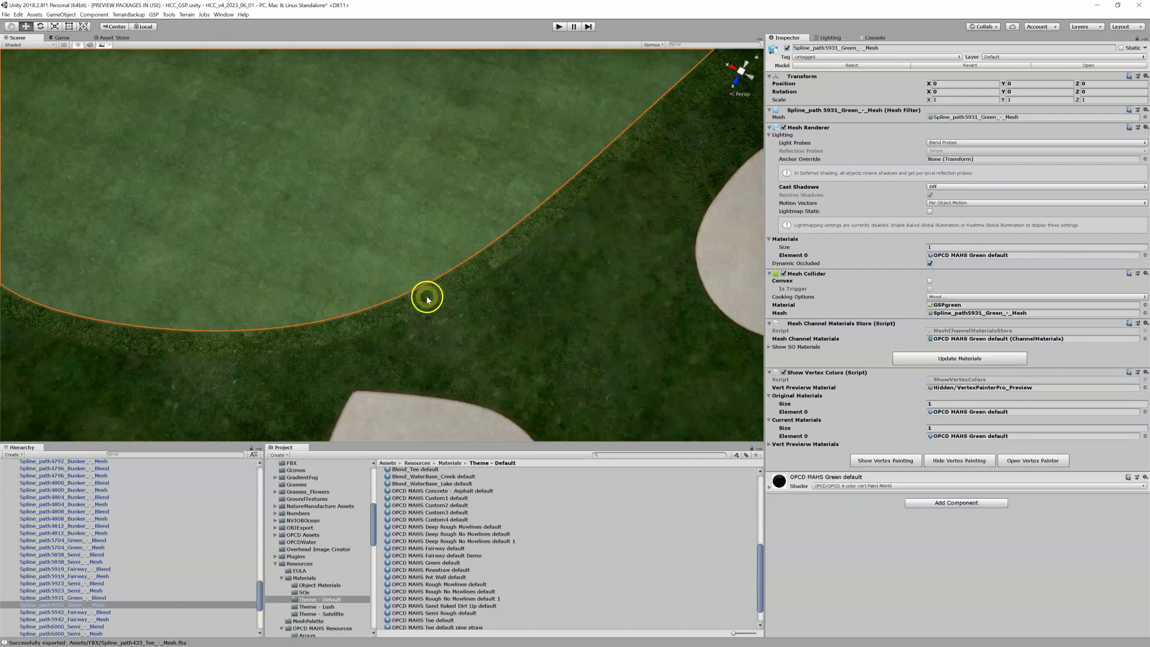
click(152, 367)
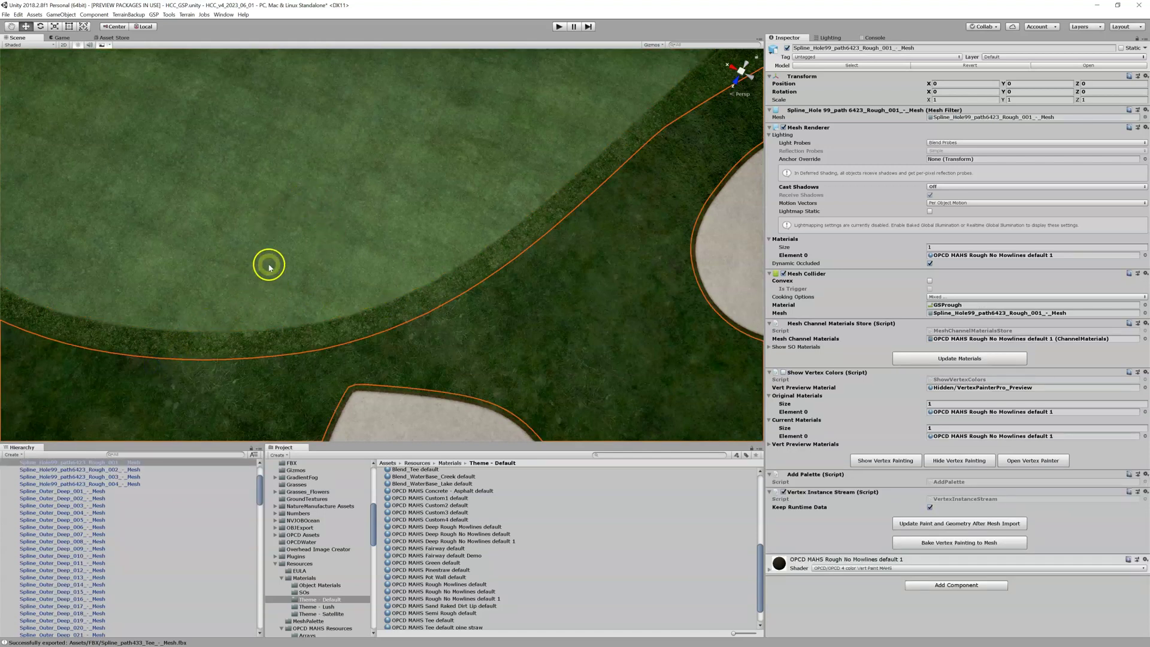
- Examine the 5931 green's edge where its border passes from the semi rough to the fairway
scroll(341, 313, down, 1)
middle_drag(382, 240, 294, 340)
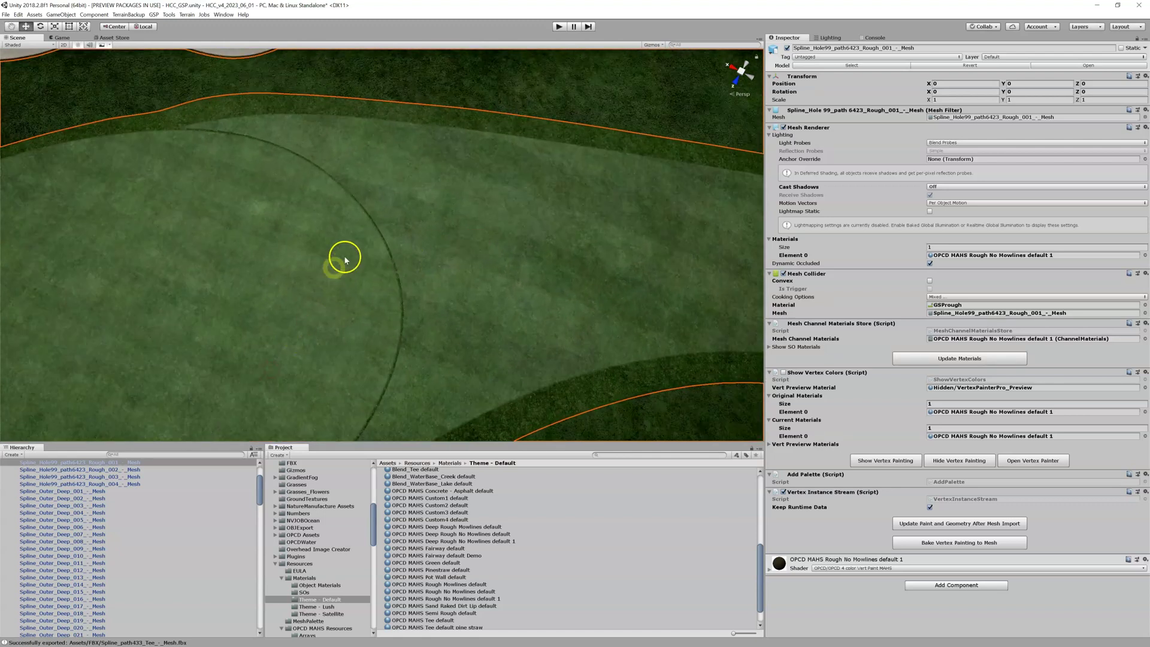
middle_drag(286, 269, 289, 213)
scroll(289, 216, down, 4)
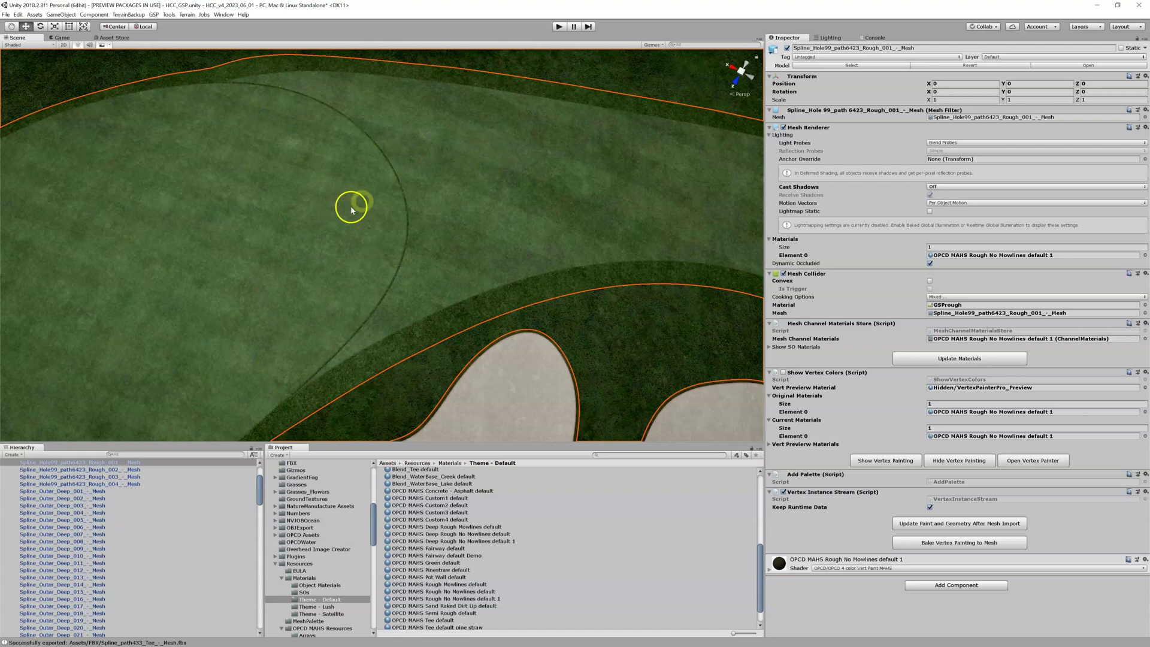
middle_drag(318, 290, 370, 229)
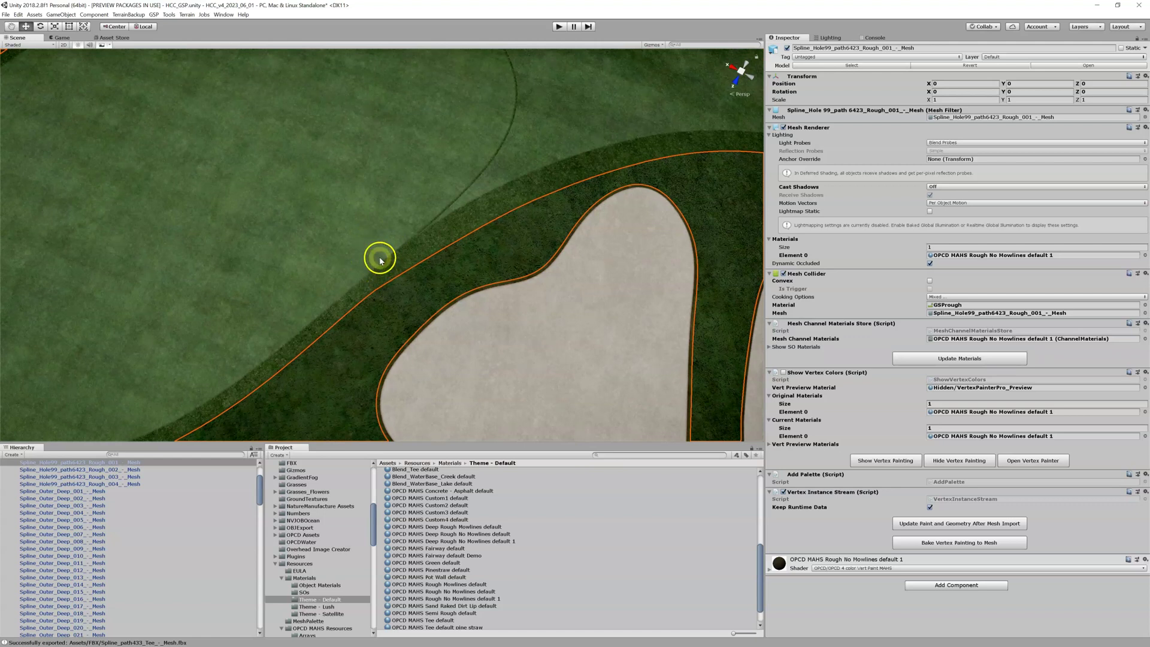
middle_drag(419, 178, 395, 232)
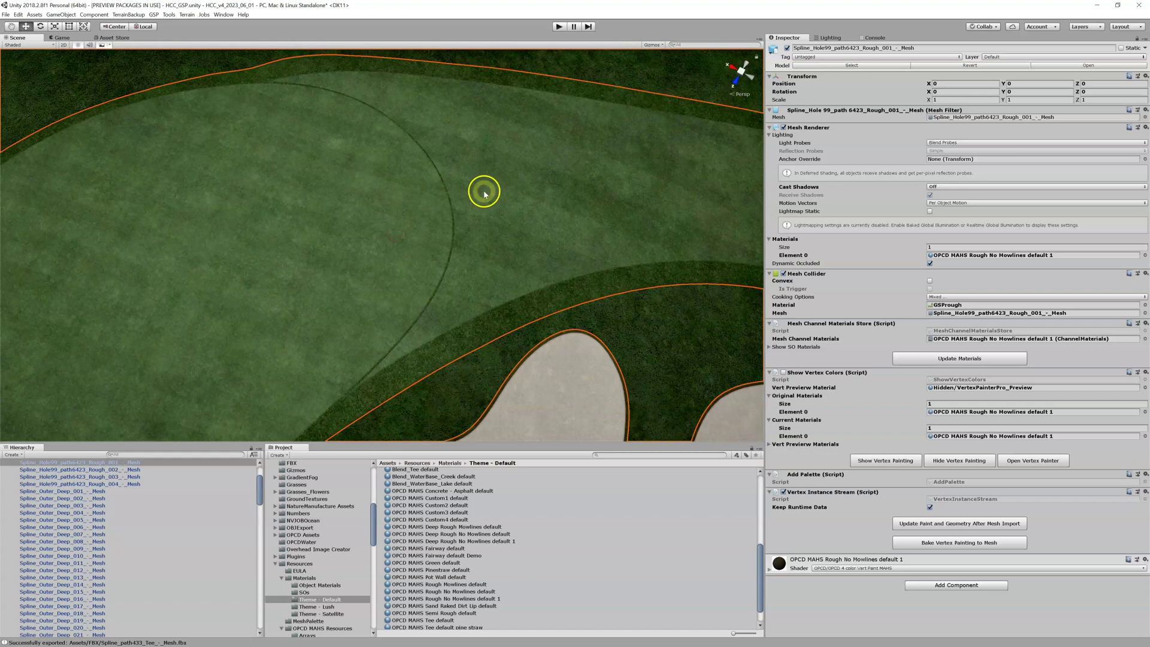
scroll(455, 204, down, 1)
middle_drag(411, 241, 435, 216)
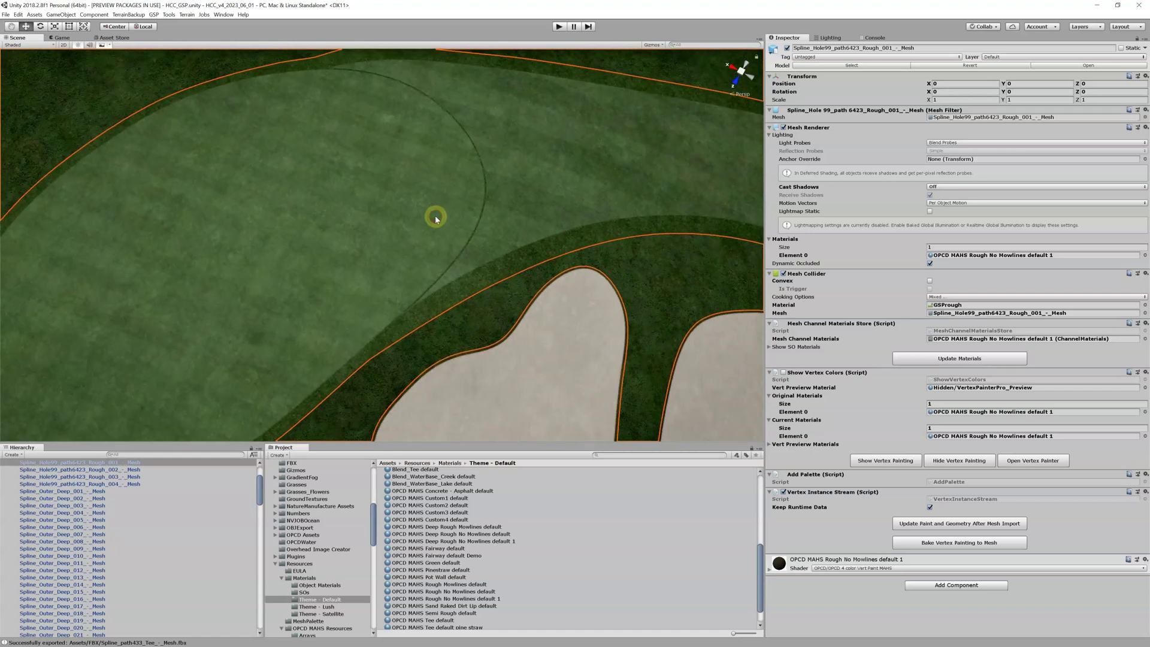
scroll(435, 219, down, 1)
middle_drag(403, 236, 426, 216)
- Check the outline of Spline_path5931_Green_-_Mesh against the fairway and semi rough, and inspect the neighbouring bunker mesh
click(391, 225)
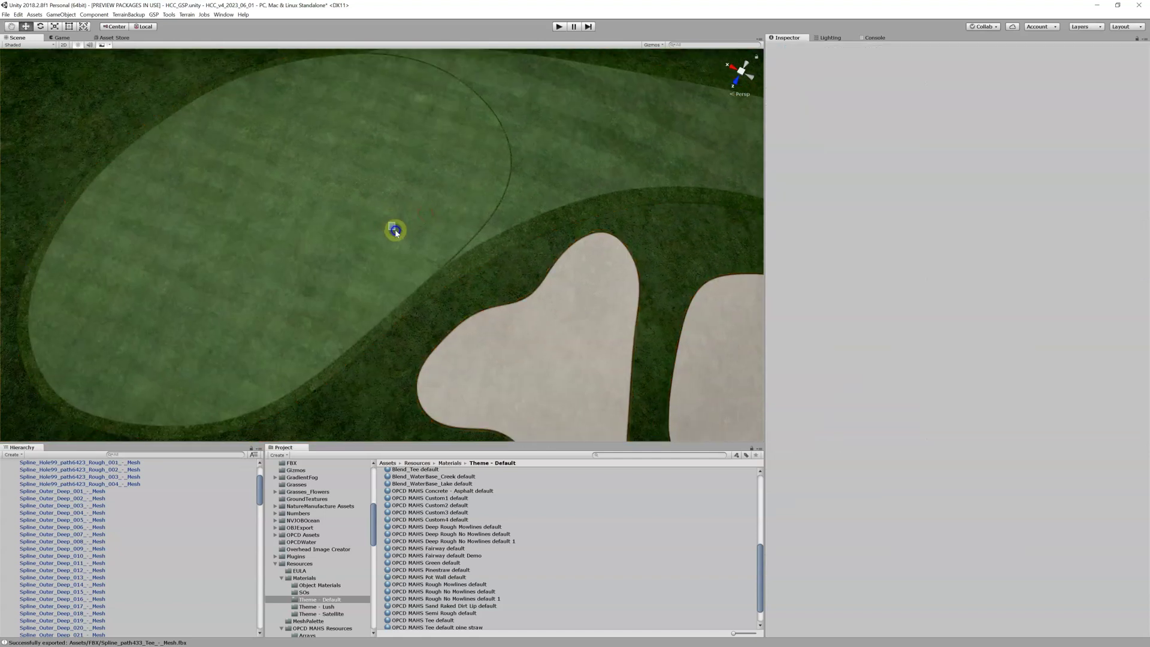
click(393, 227)
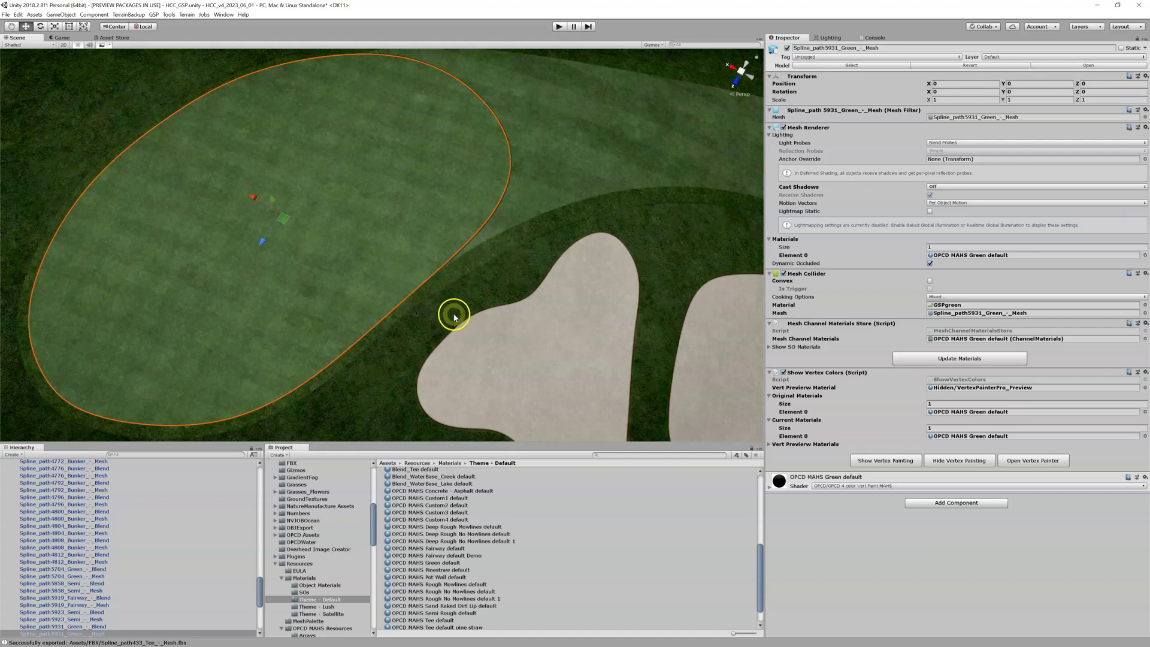
middle_drag(450, 285, 424, 322)
scroll(424, 324, up, 9)
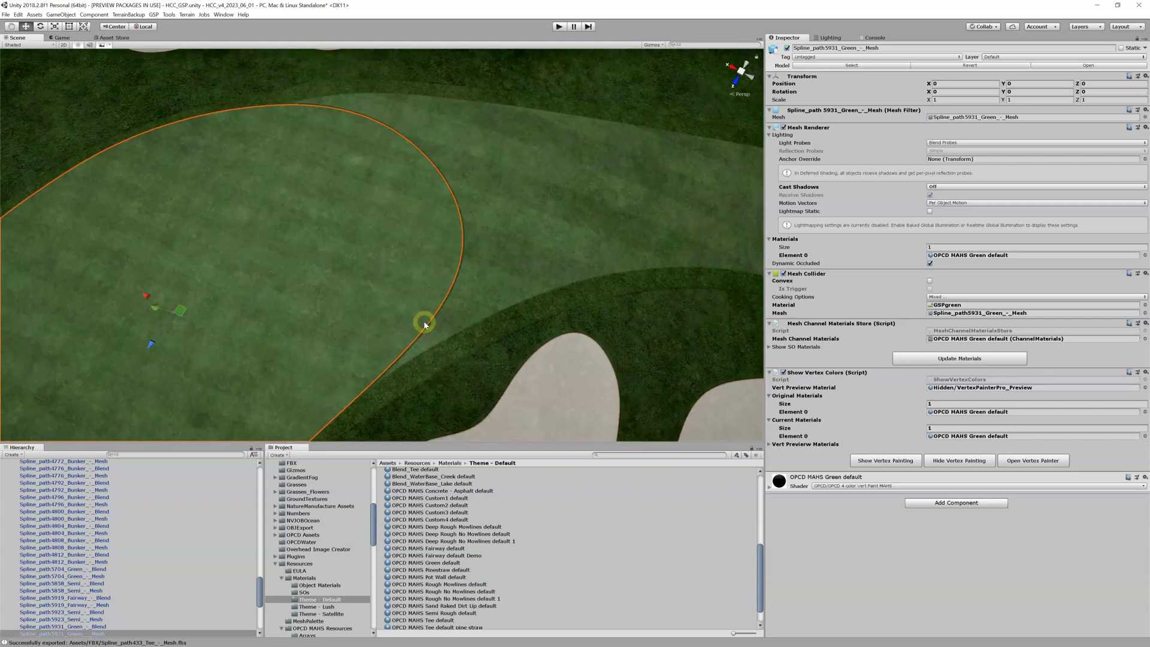
scroll(426, 315, down, 5)
middle_drag(426, 316, 452, 245)
scroll(447, 315, up, 3)
click(366, 306)
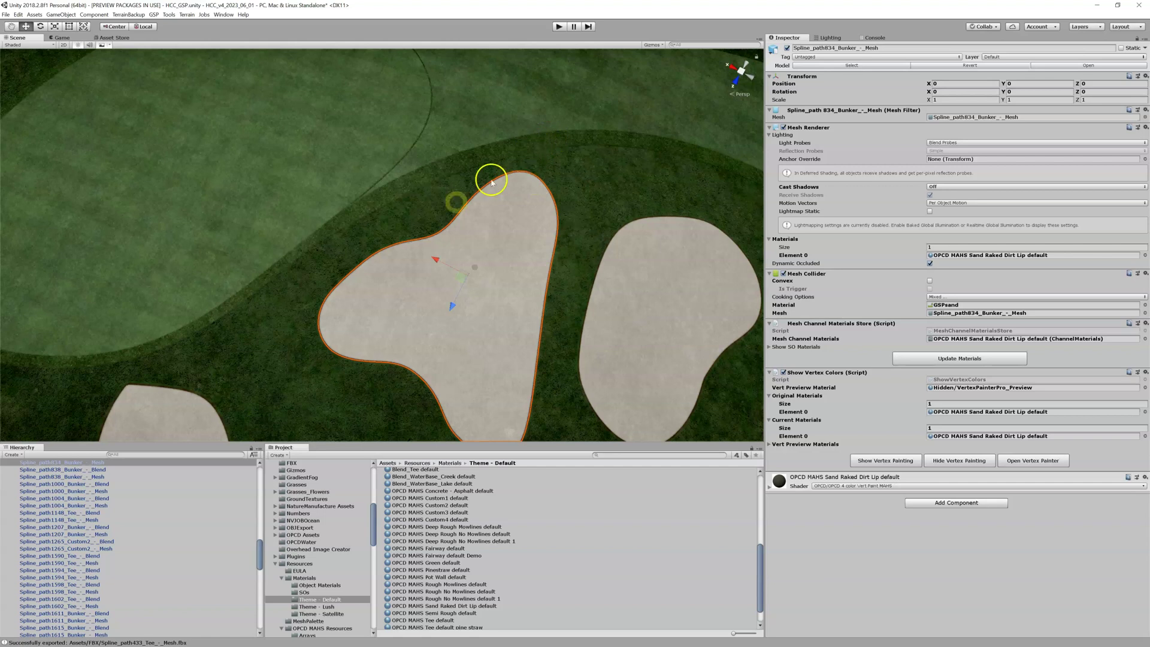
scroll(434, 251, down, 2)
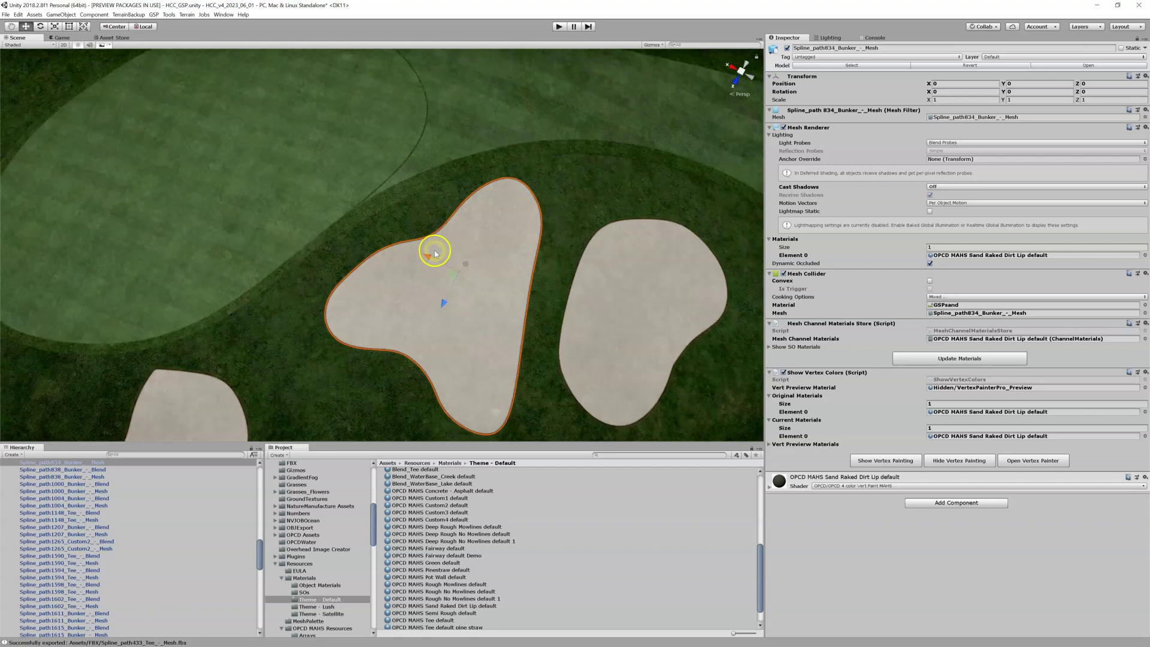
scroll(431, 240, up, 4)
middle_drag(430, 239, 443, 299)
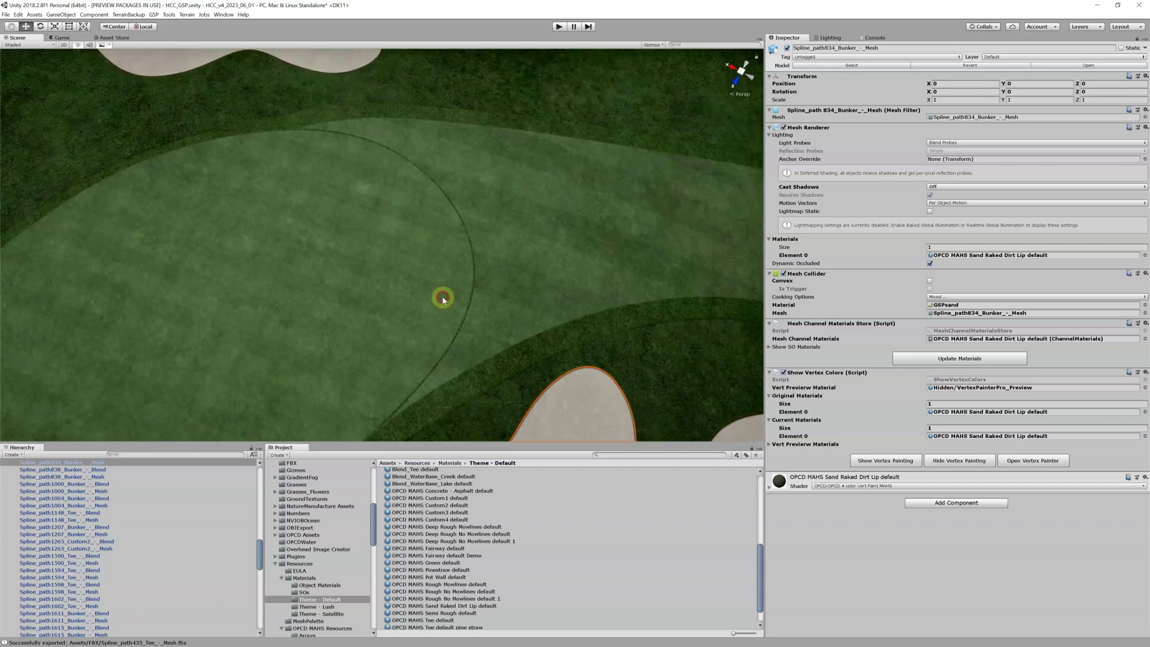
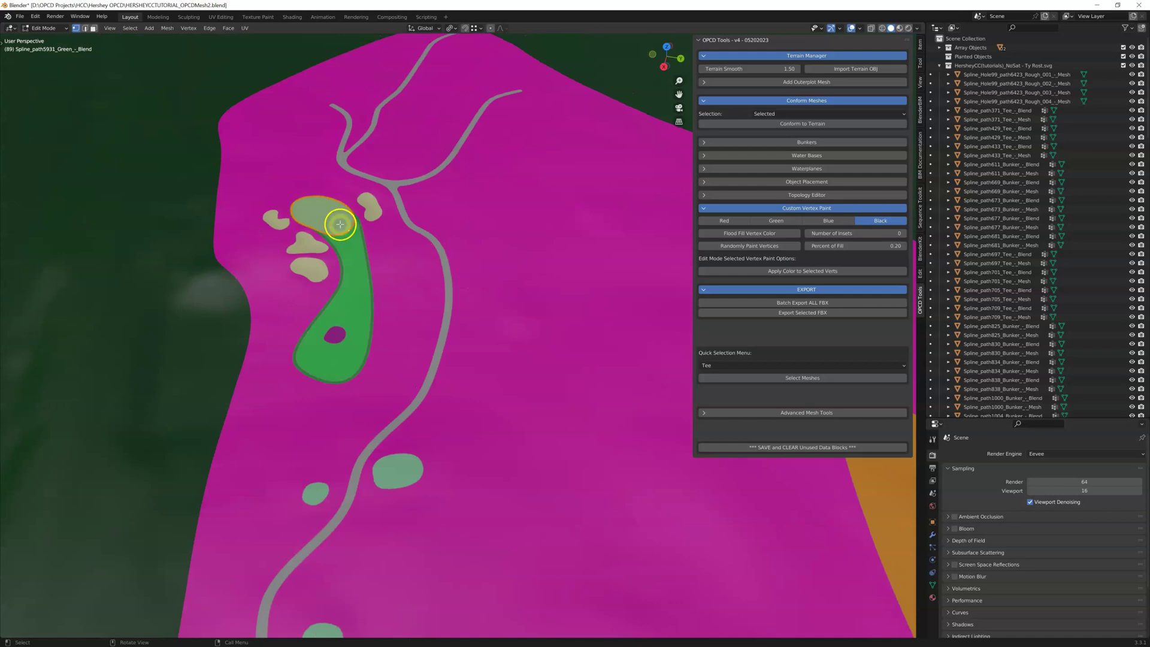
- Frame the fairway side of Spline_path5931_Green_-_Blend and set the viewport shading color to Attribute
key(KP_Decimal)
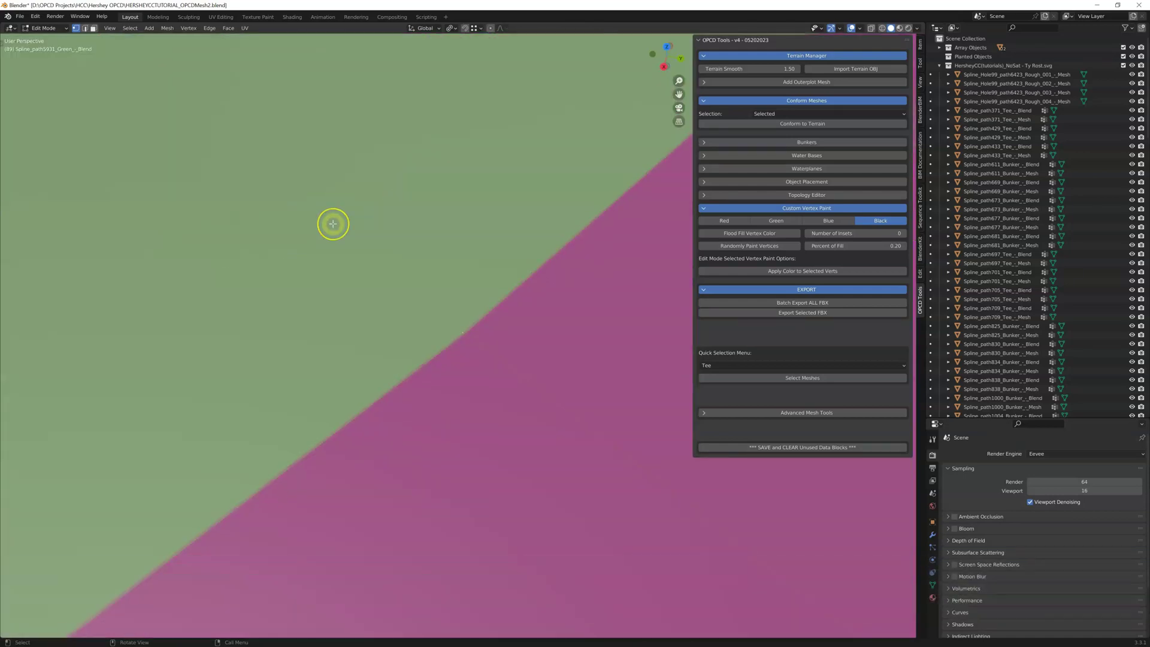
scroll(333, 224, down, 8)
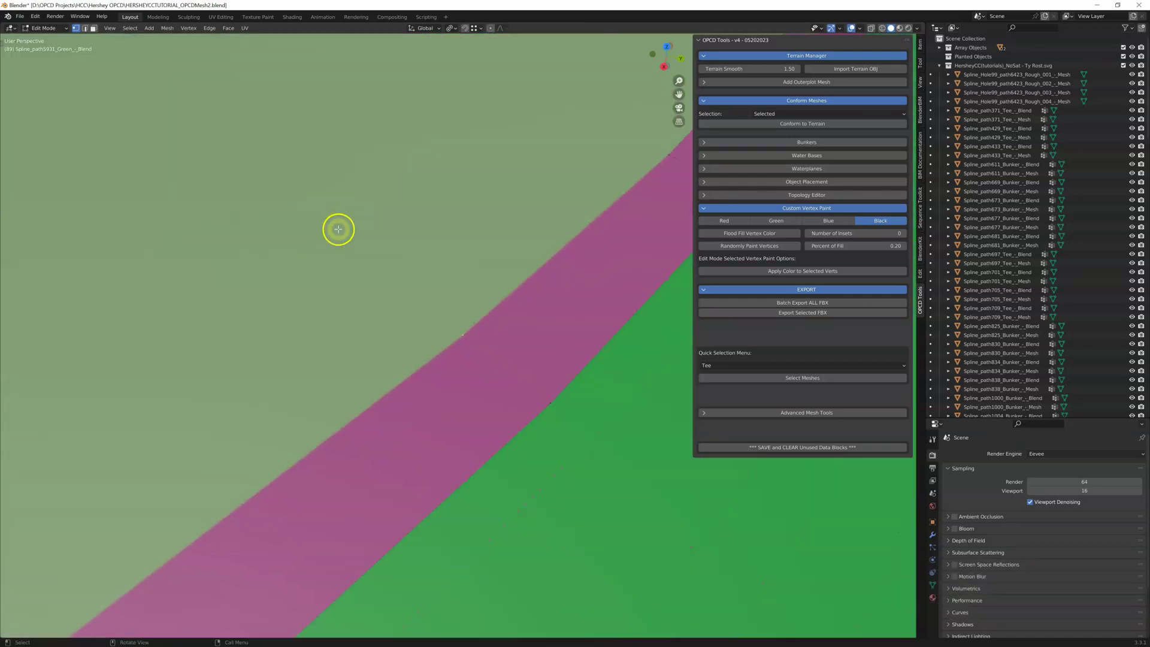
middle_drag(309, 252, 521, 293)
scroll(339, 273, down, 2)
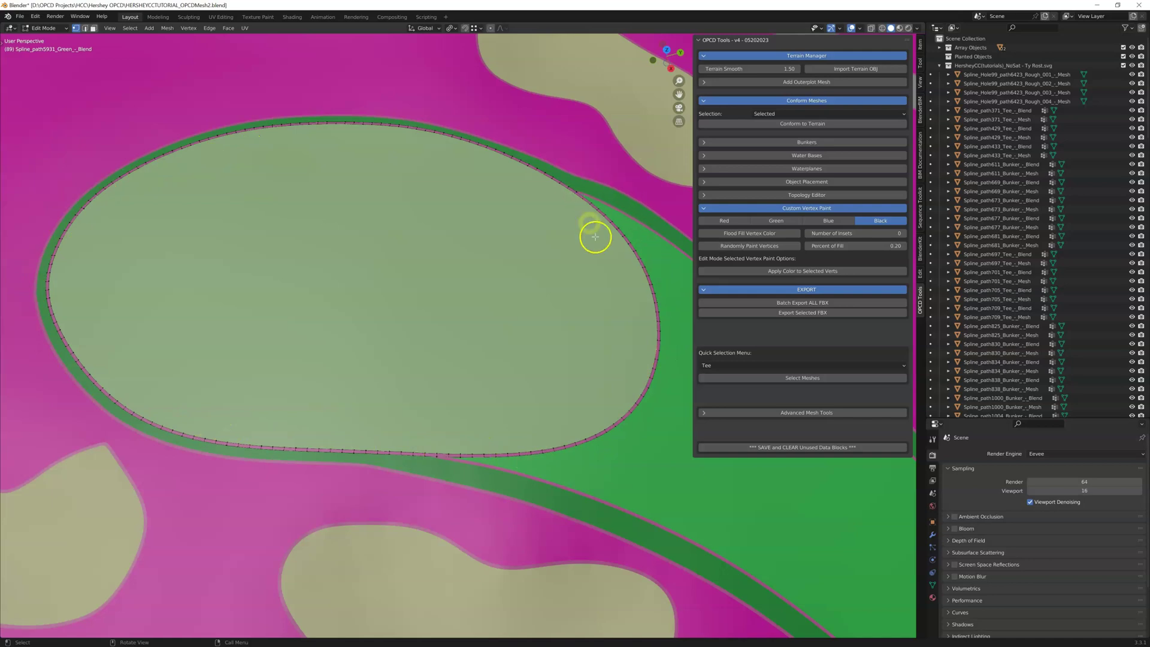
shift+middle_drag(606, 262, 328, 254)
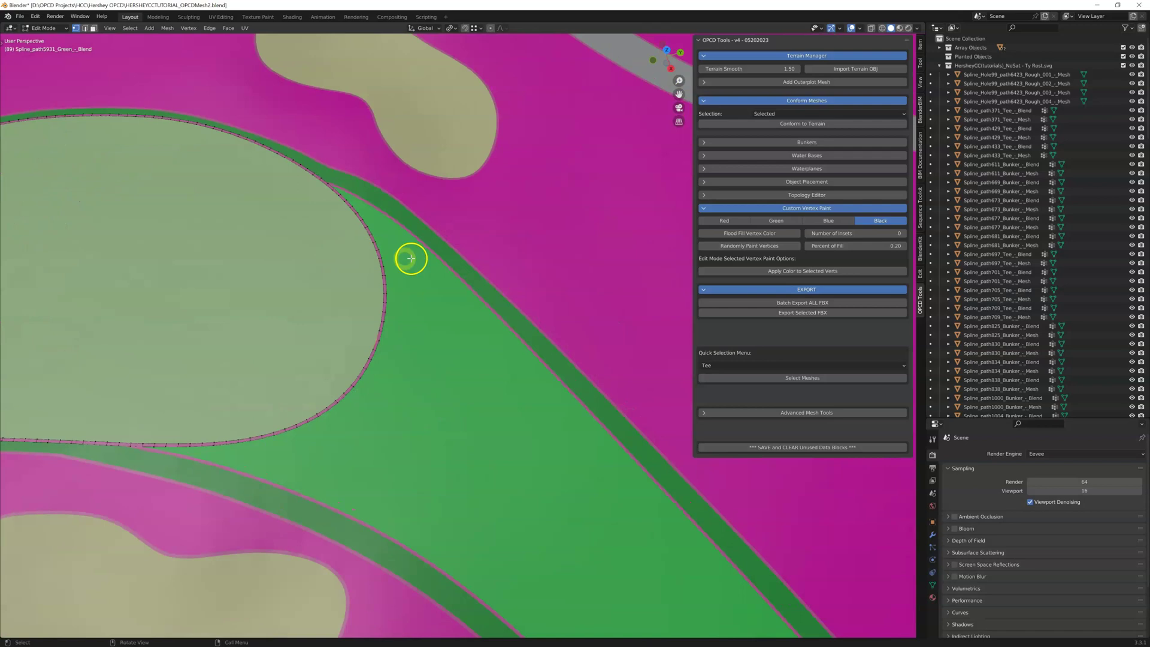
click(916, 30)
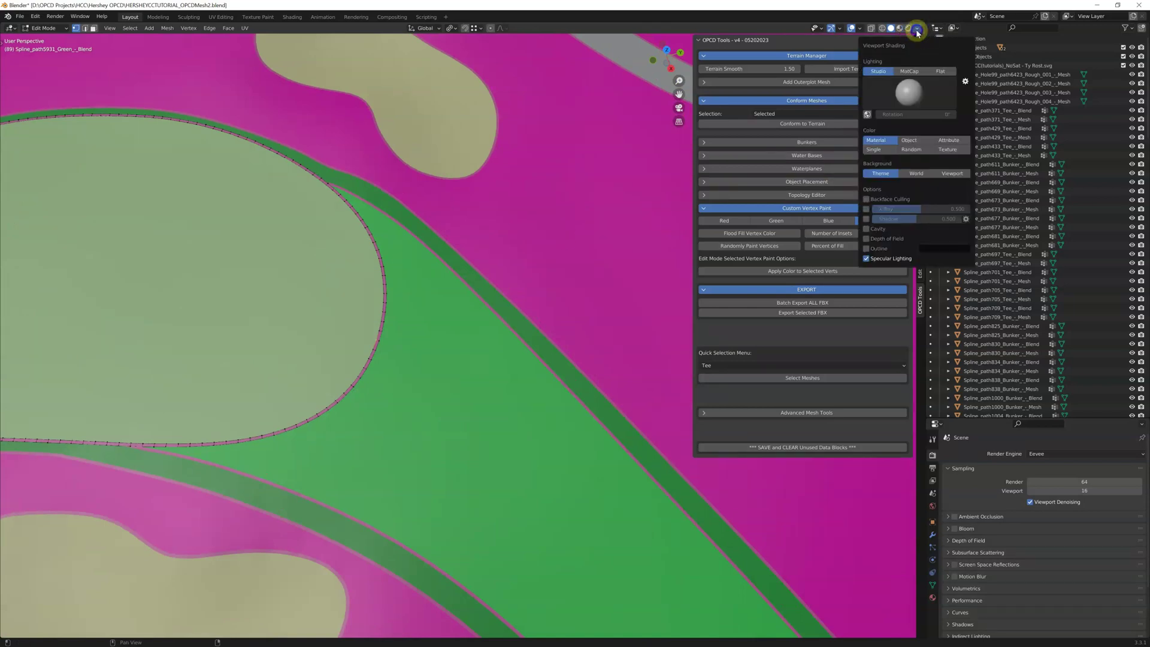
click(947, 140)
- Examine the vertex colors of the 5931 green's blend strip where it passes from the semi rough to the fairway
scroll(367, 377, up, 5)
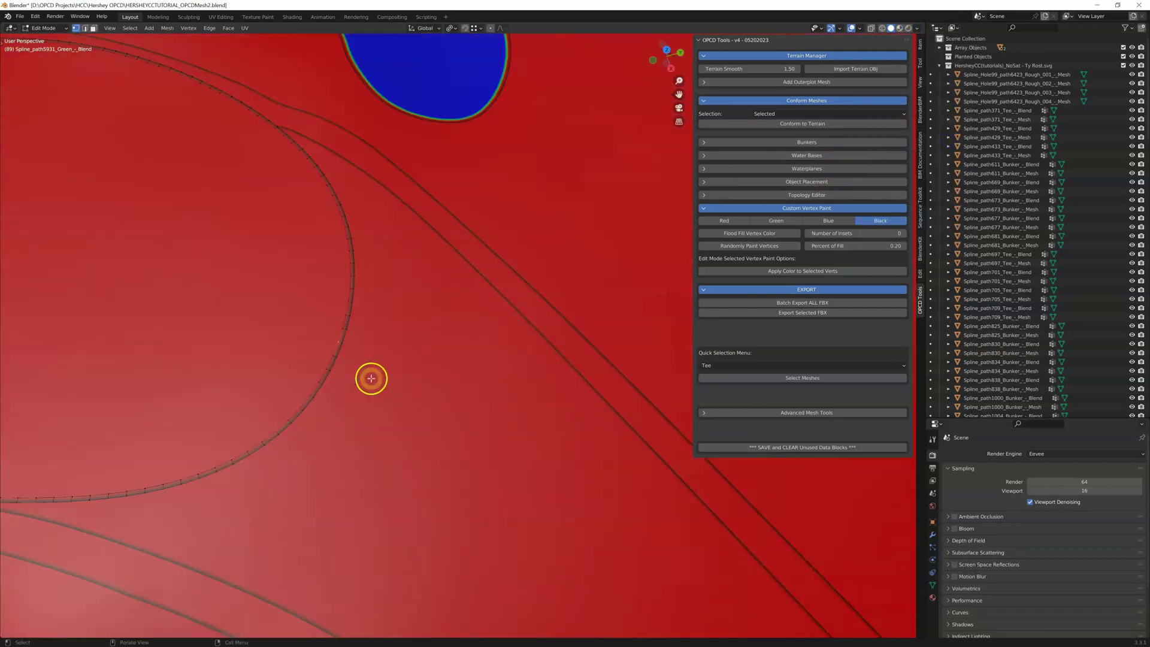
scroll(272, 306, up, 2)
scroll(271, 306, down, 4)
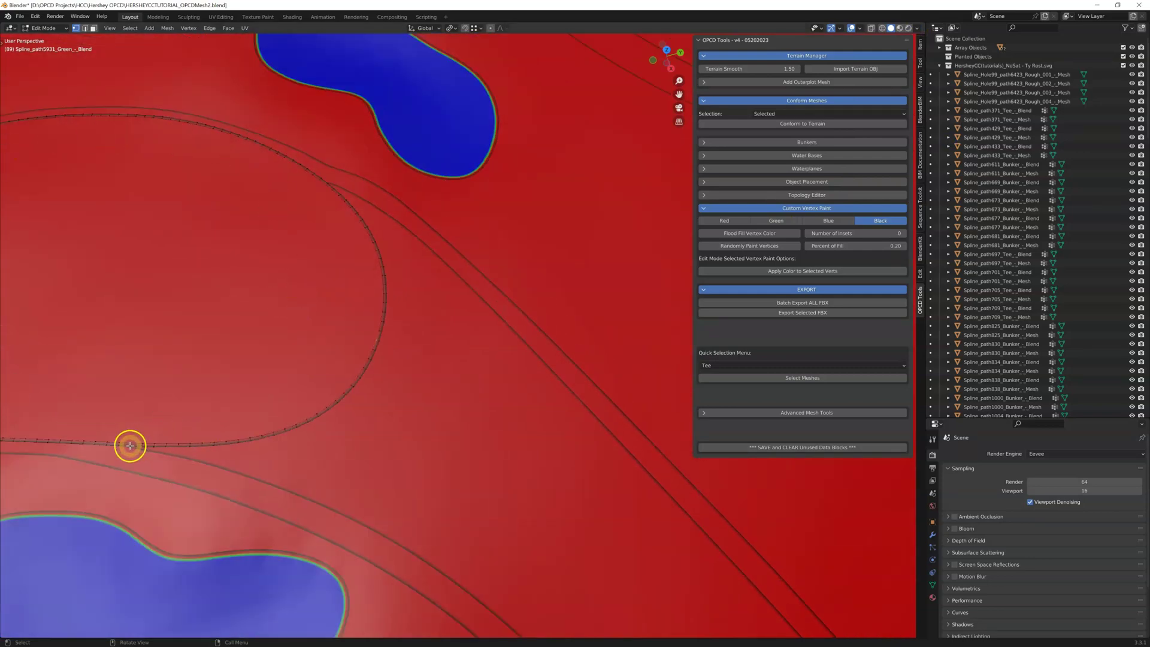
click(335, 181)
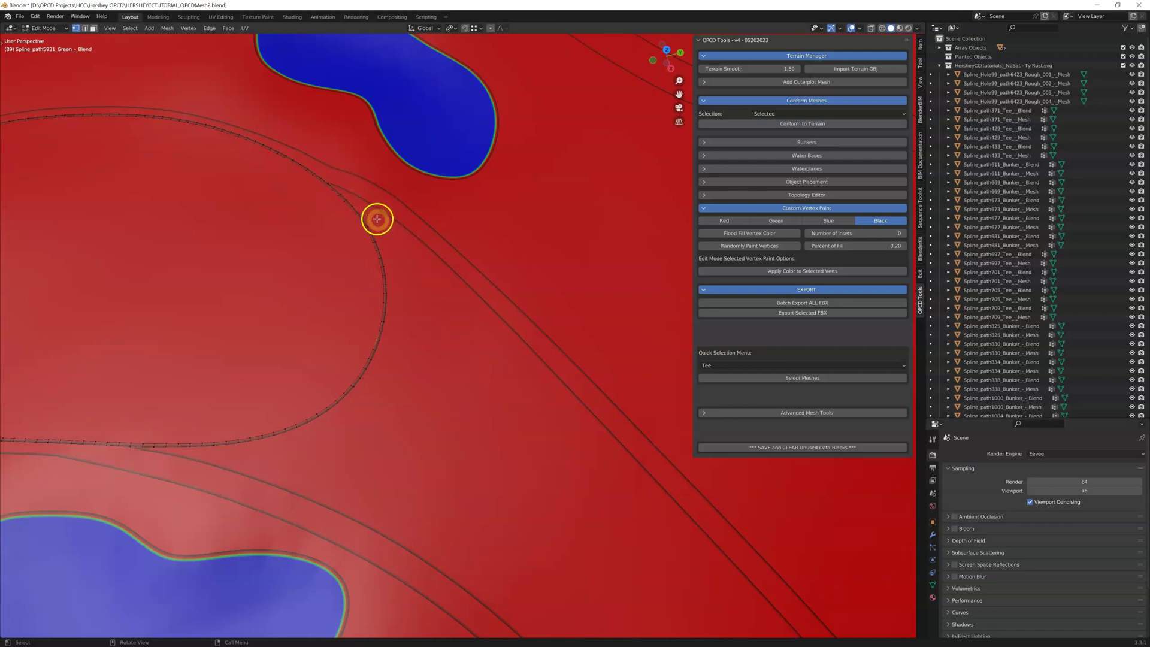
mouse_move(307, 428)
mouse_down()
mouse_move(136, 454)
mouse_move(212, 445)
mouse_up()
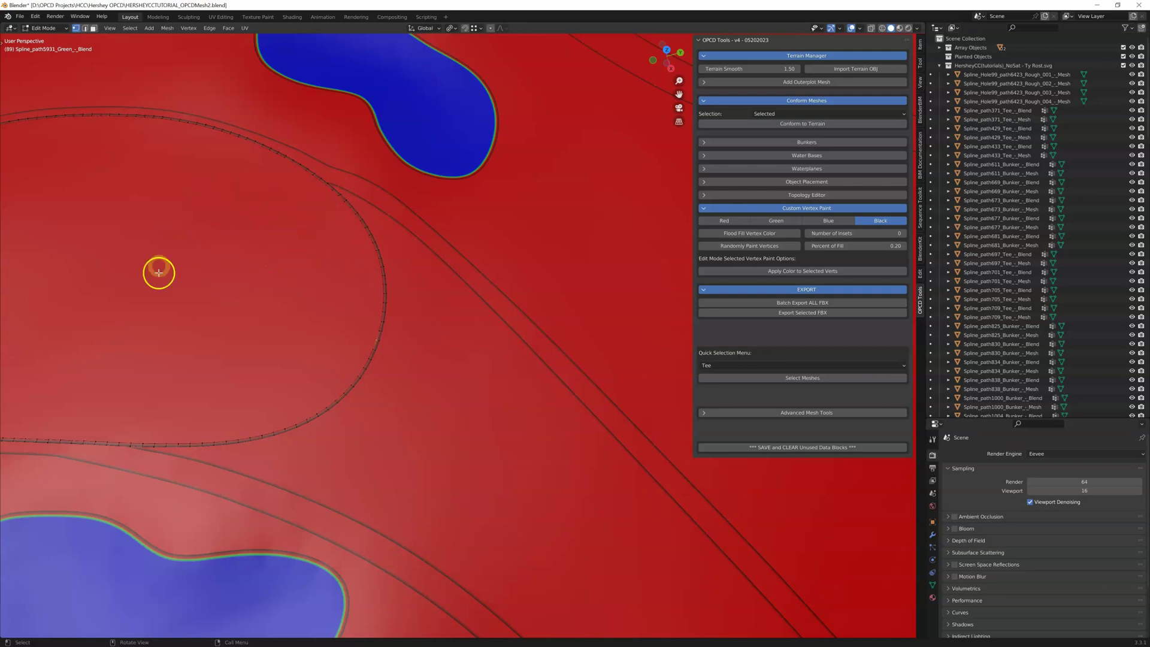
click(403, 291)
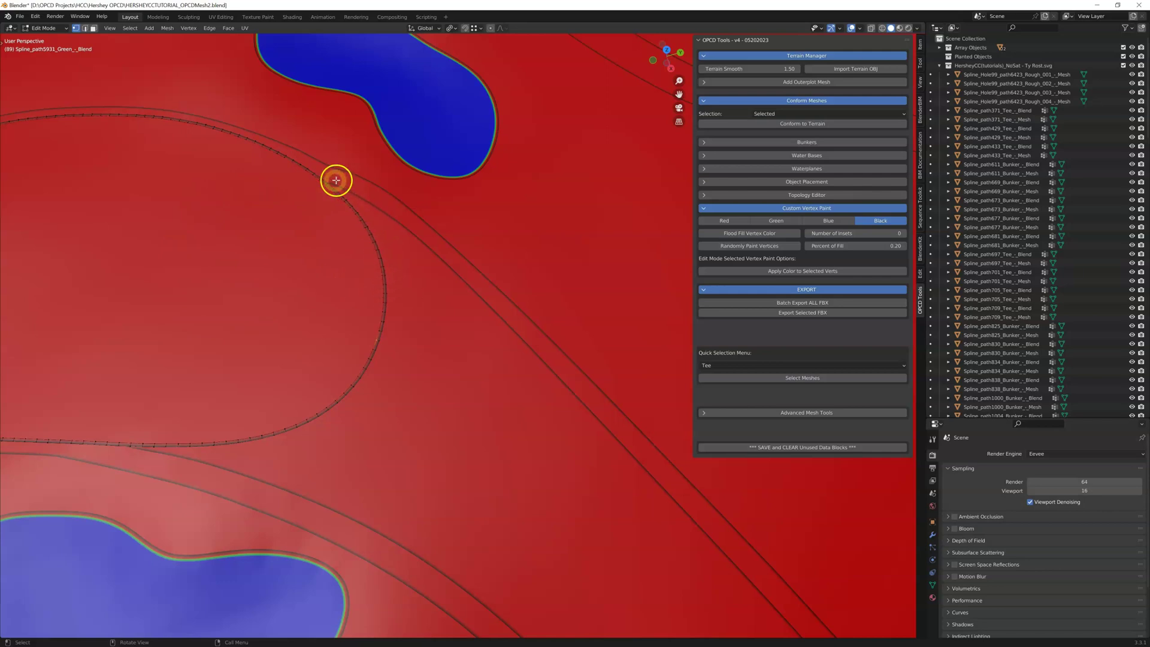
mouse_move(336, 187)
mouse_down()
mouse_move(360, 403)
mouse_move(283, 422)
mouse_move(309, 385)
mouse_move(371, 204)
mouse_up()
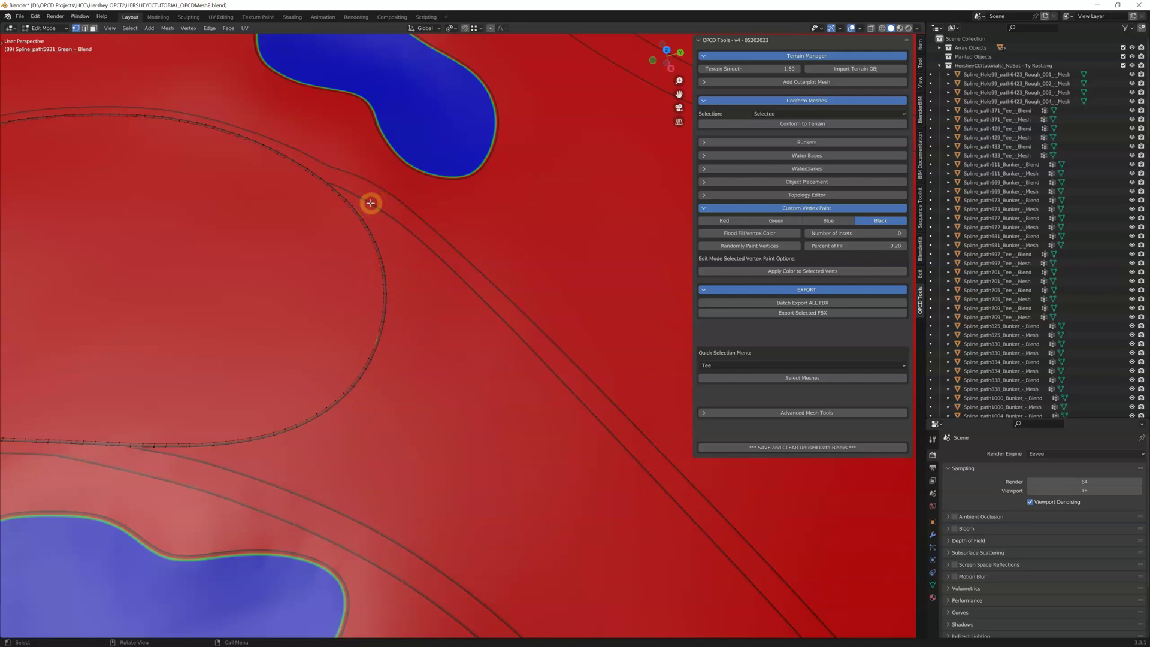
scroll(371, 203, up, 3)
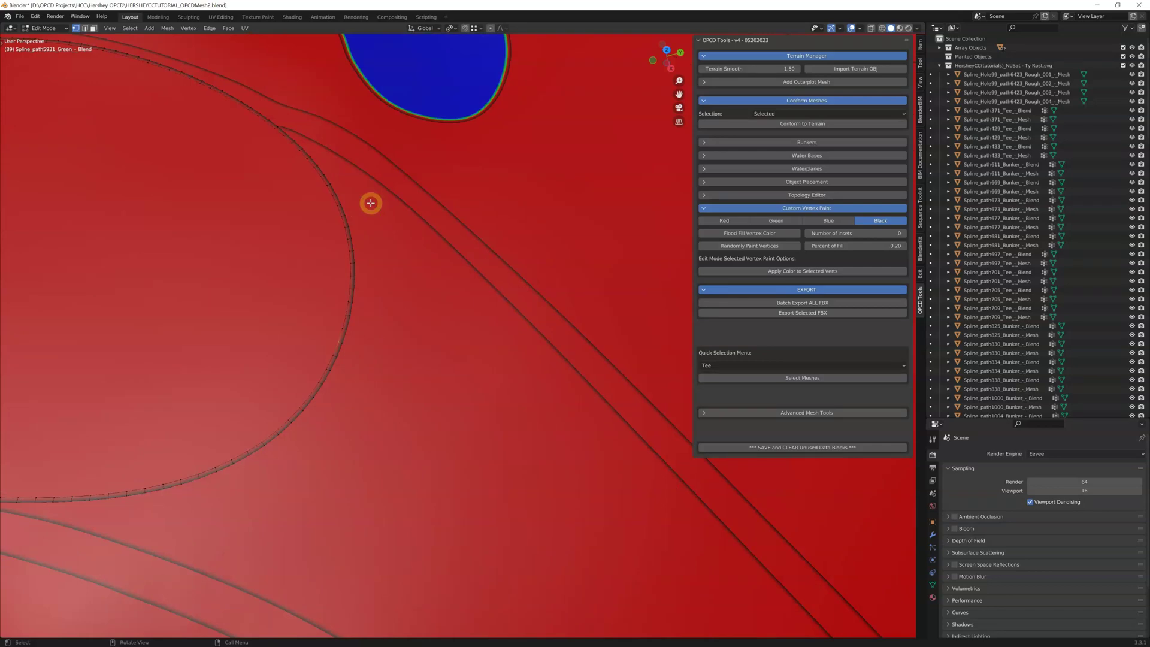
click(354, 211)
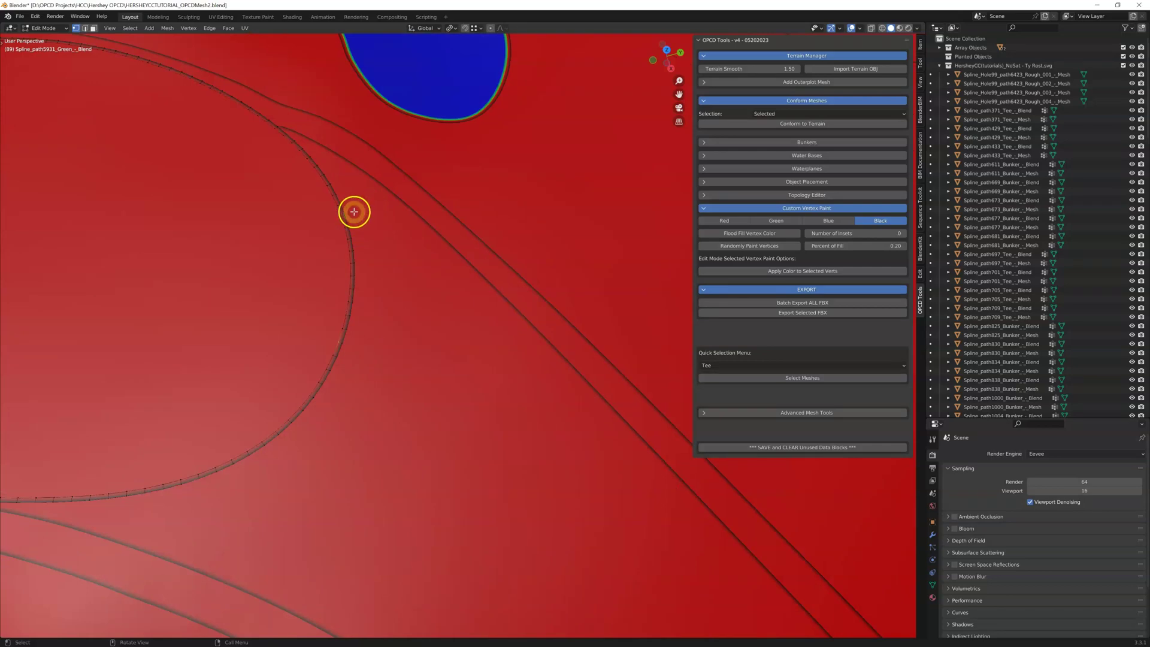
drag(354, 211, 304, 254)
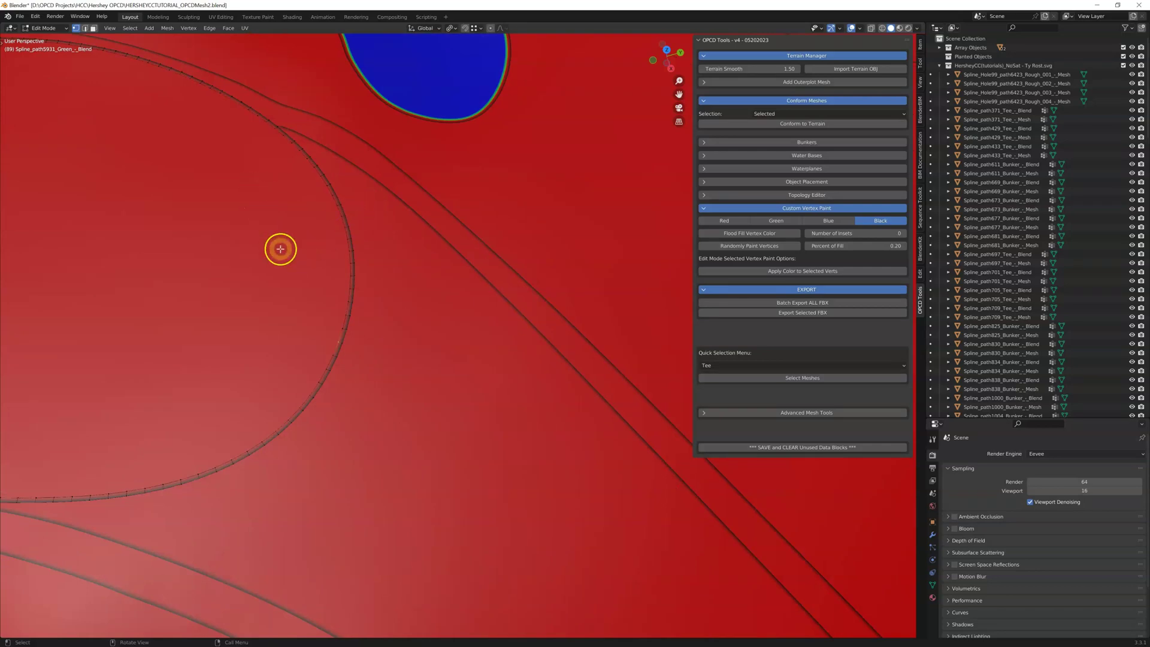
key(Tab)
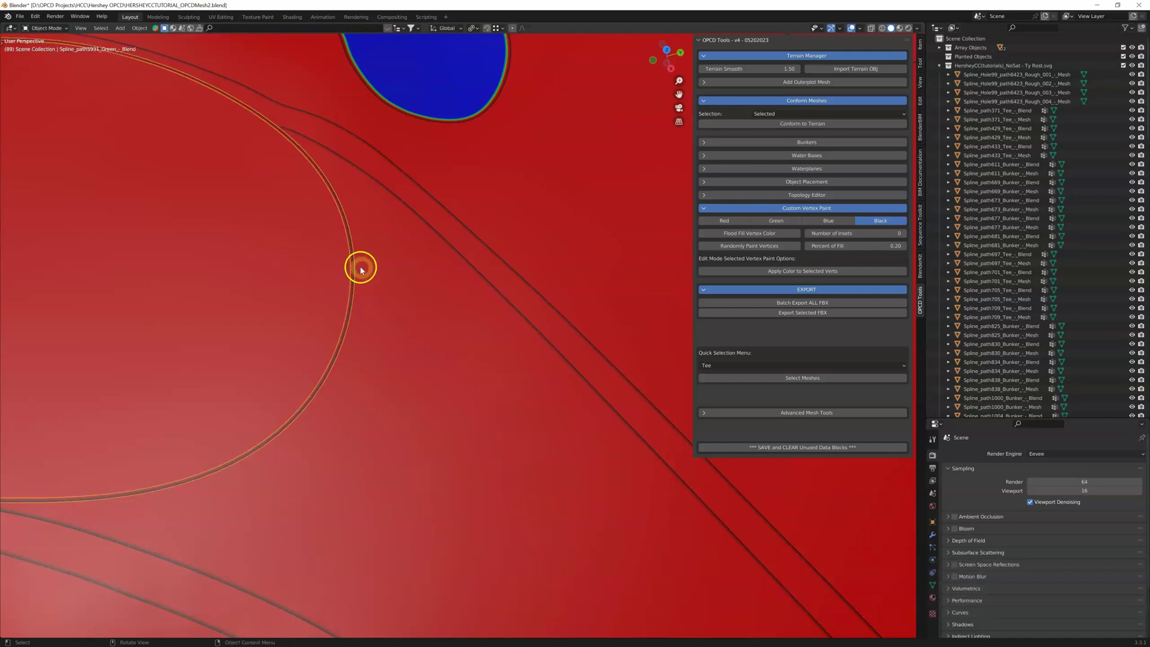
scroll(352, 262, down, 1)
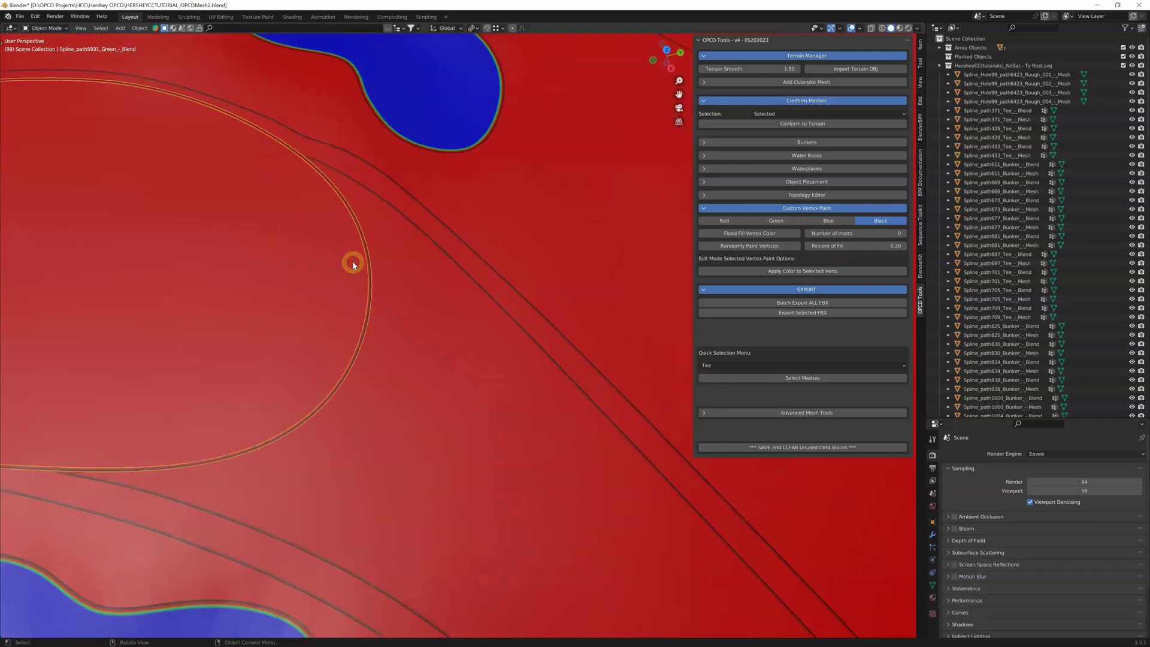
- Select the outer edge loop of Spline_path5931_Green_-_Blend in Edit Mode with vertex selection active
key(Tab)
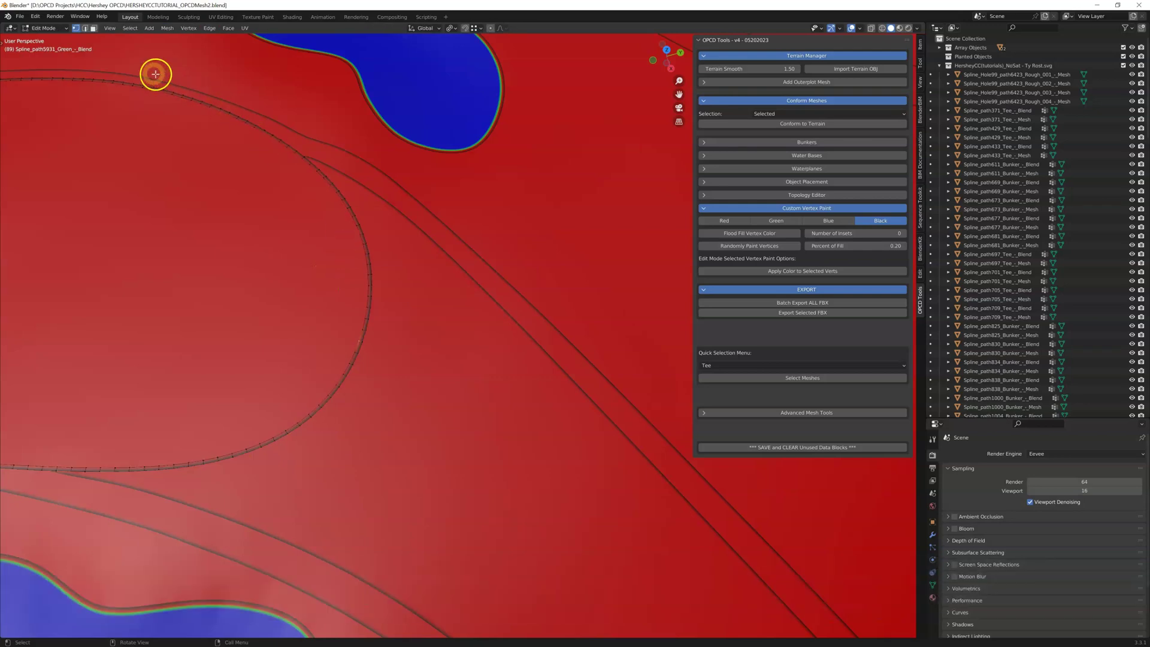
click(77, 29)
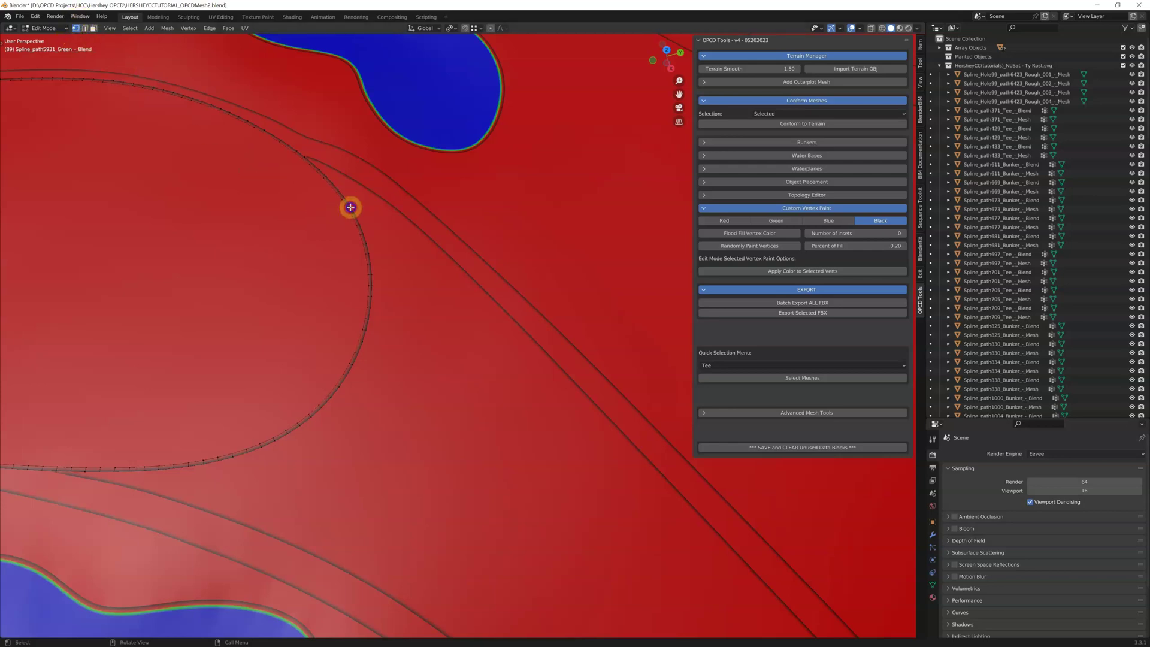
click(355, 215)
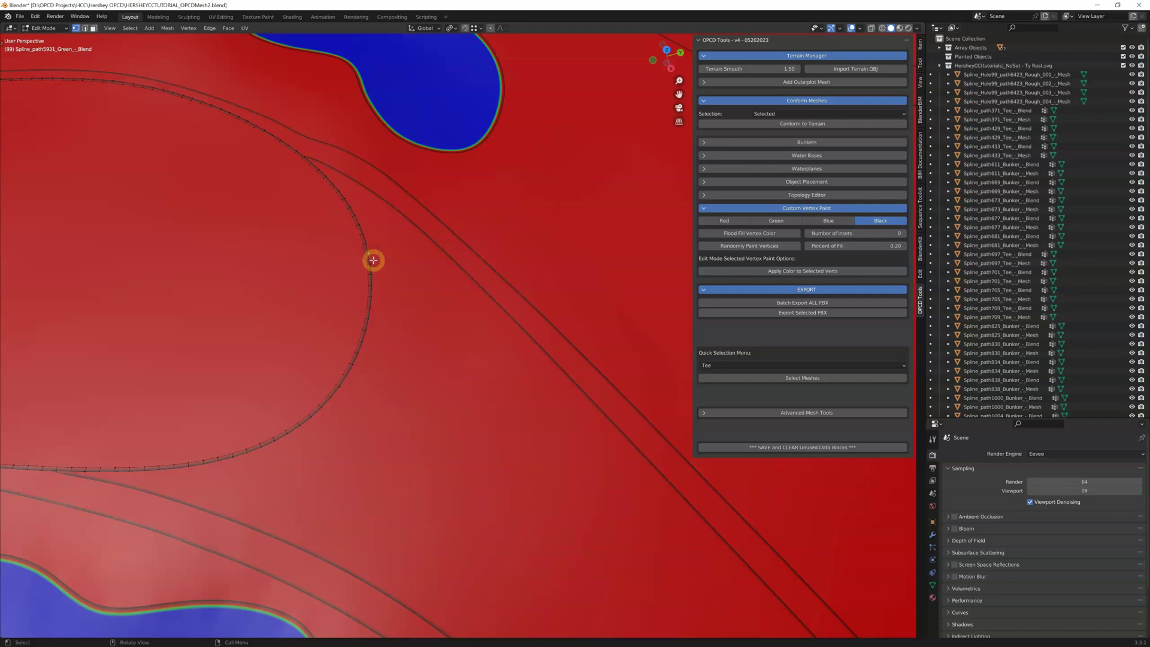
click(232, 455)
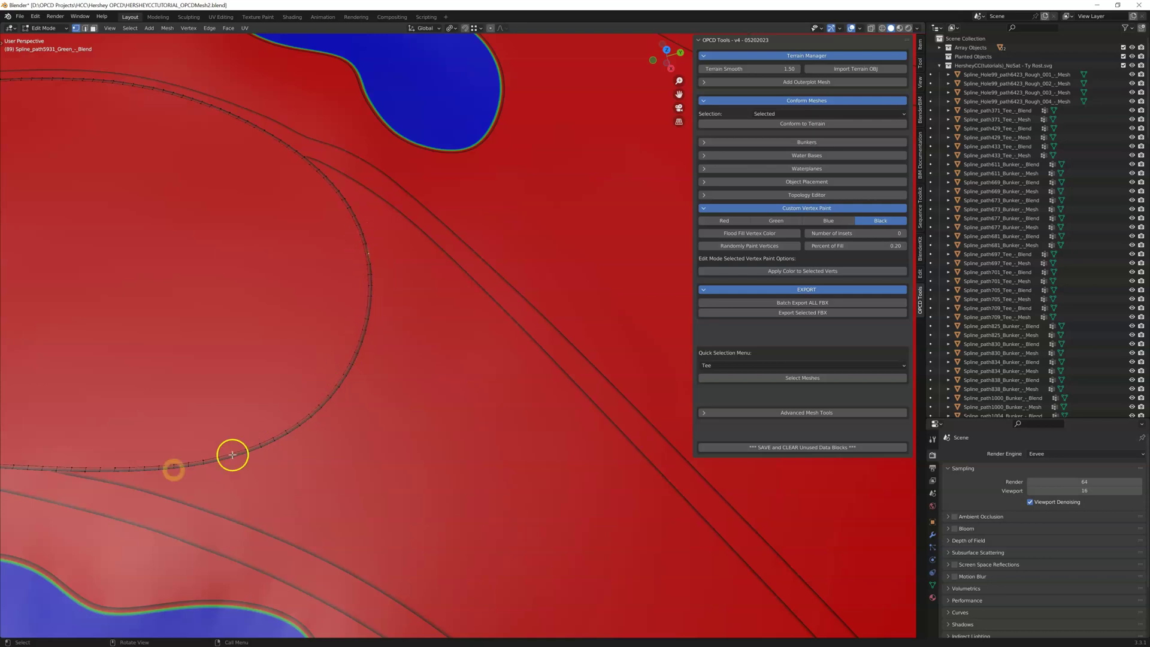
click(348, 356)
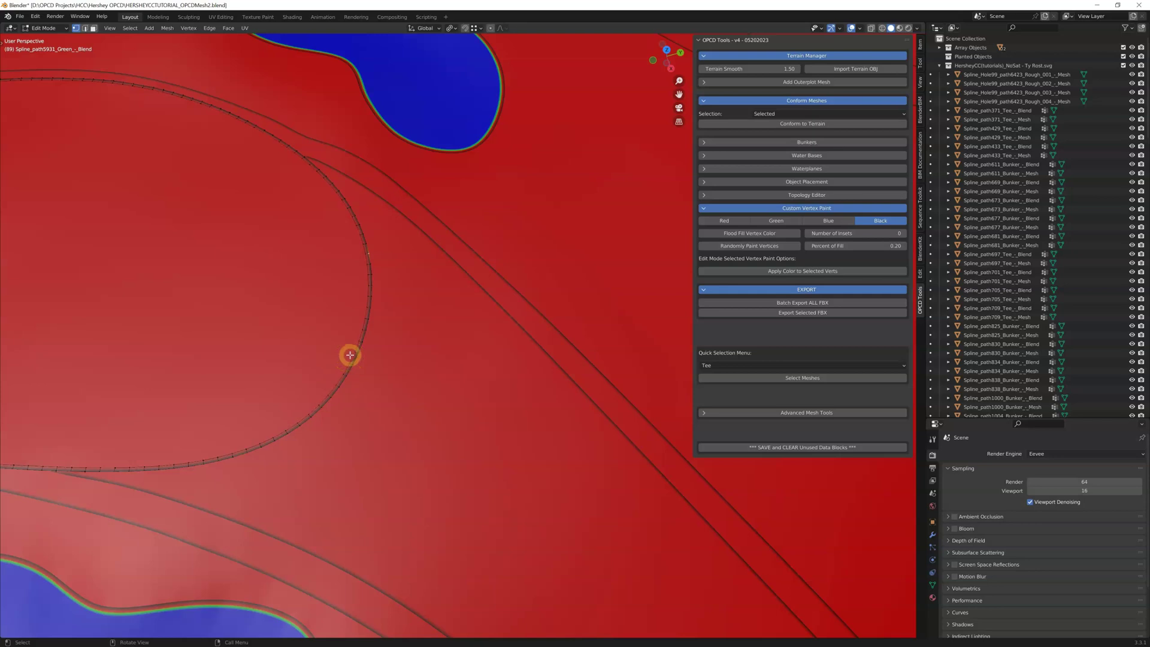
alt+click(359, 343)
alt+click(370, 317)
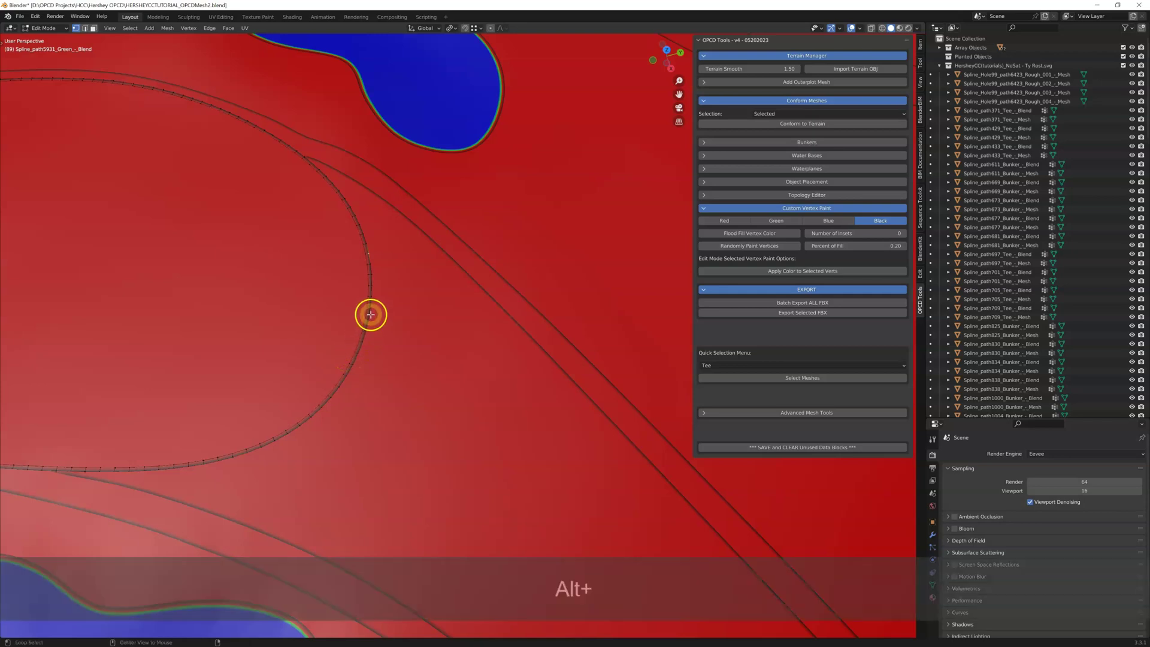
scroll(371, 318, up, 5)
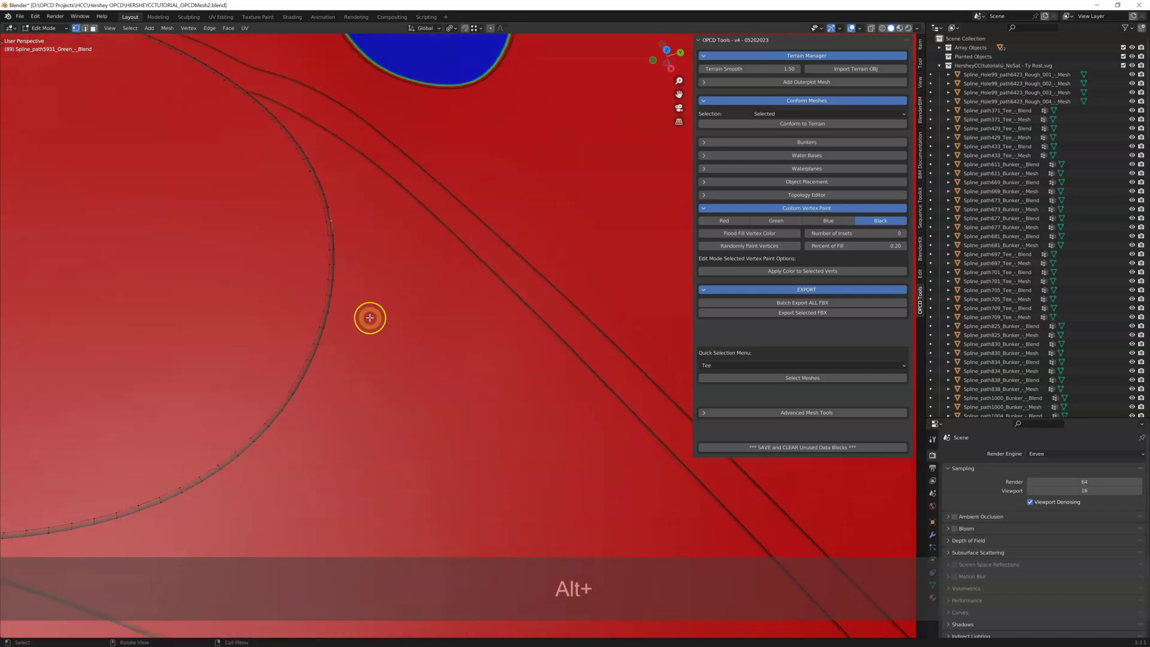
shift+middle_drag(357, 320, 549, 344)
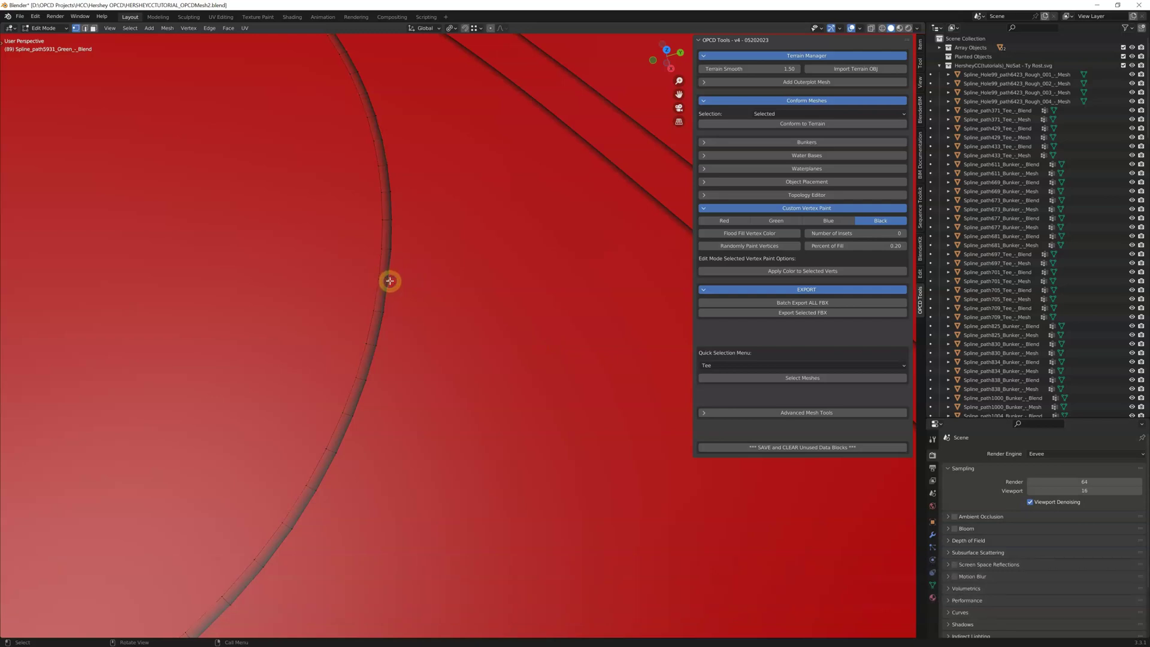
alt+click(392, 284)
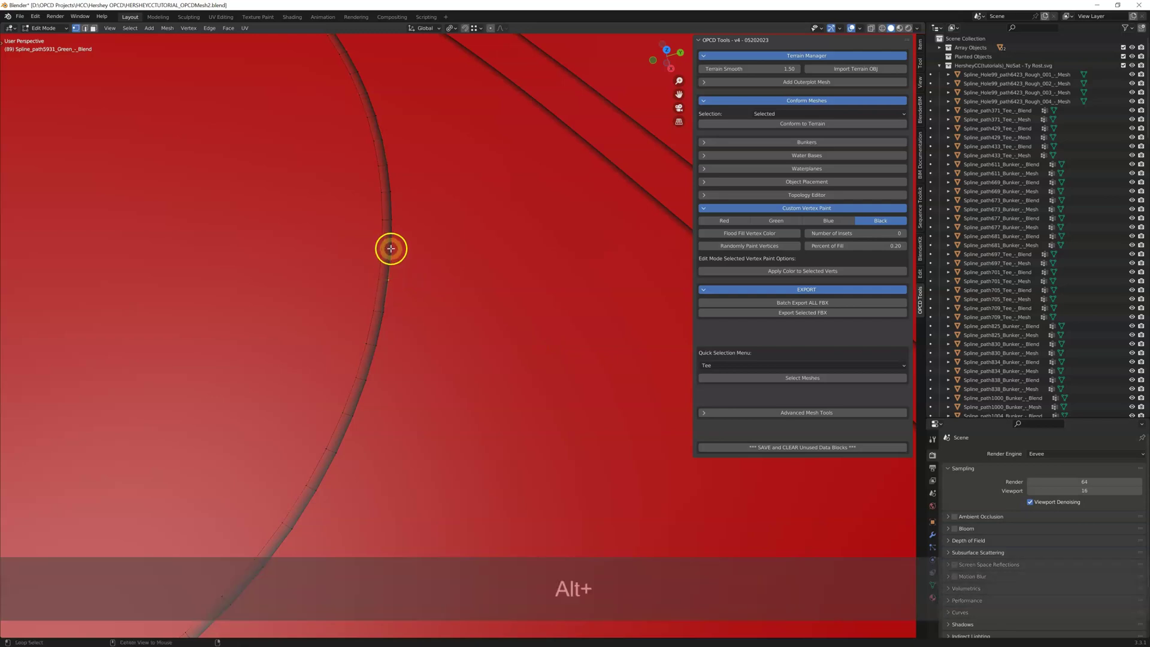
scroll(385, 269, down, 4)
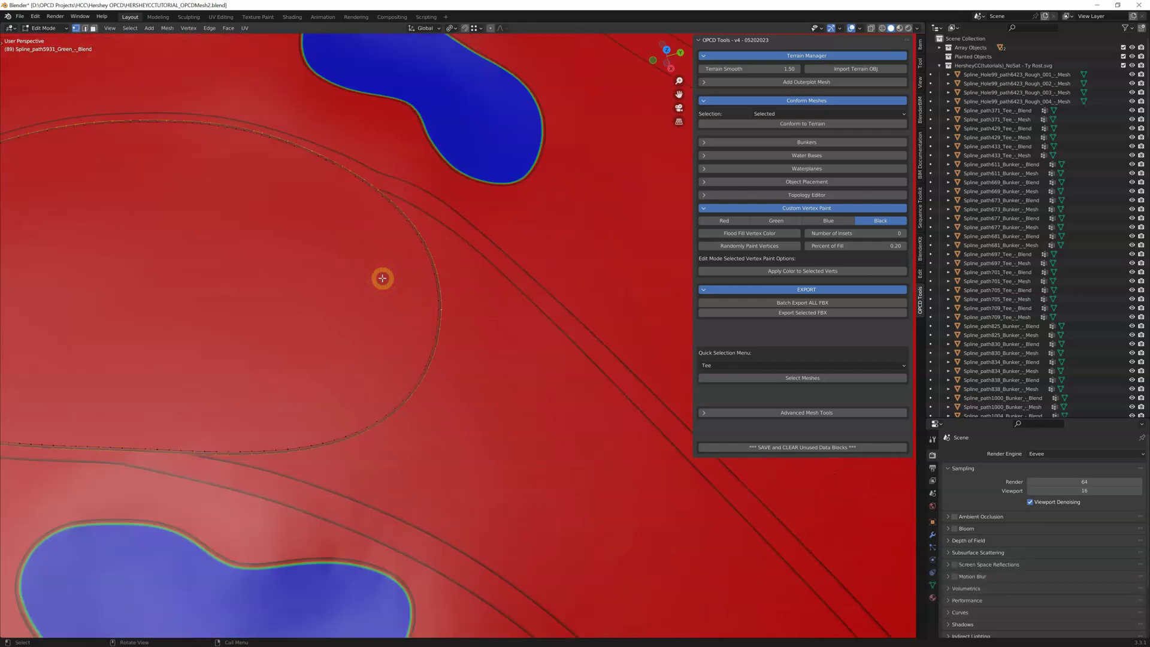
scroll(382, 279, down, 1)
- Deselect the blend's edge vertices beside the semi rough with Circle Select, along the upper edge and the lower edge up to the fairway junctions
shift+middle_drag(341, 289, 506, 280)
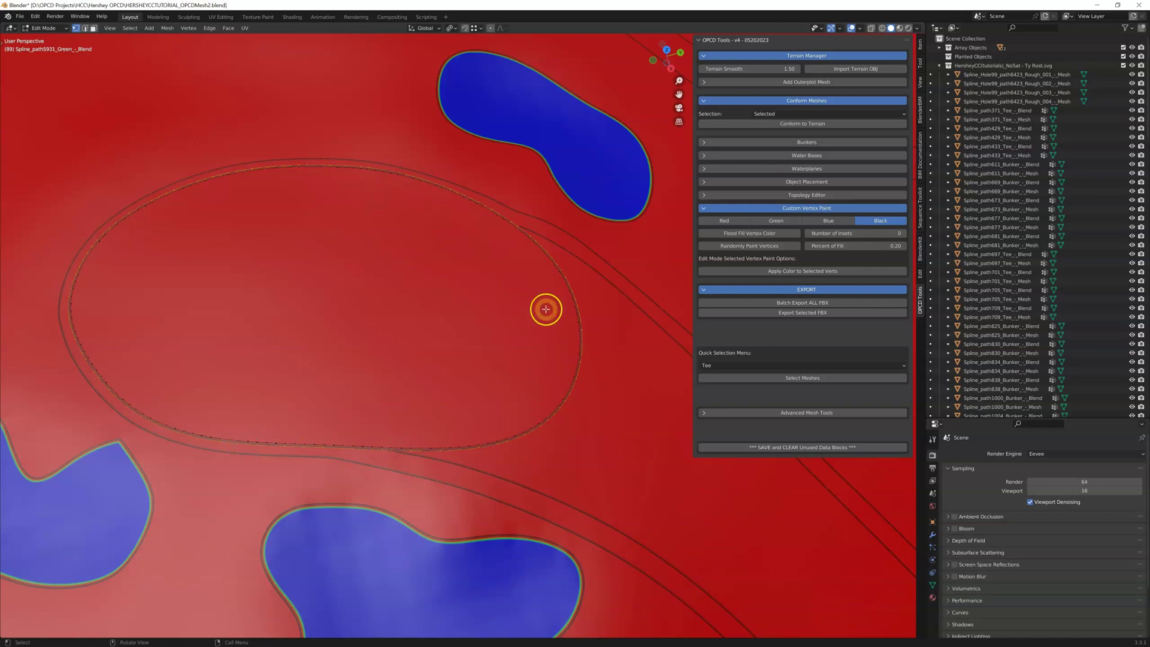
shift+middle_drag(551, 313, 464, 311)
scroll(489, 330, up, 2)
scroll(489, 330, up, 1)
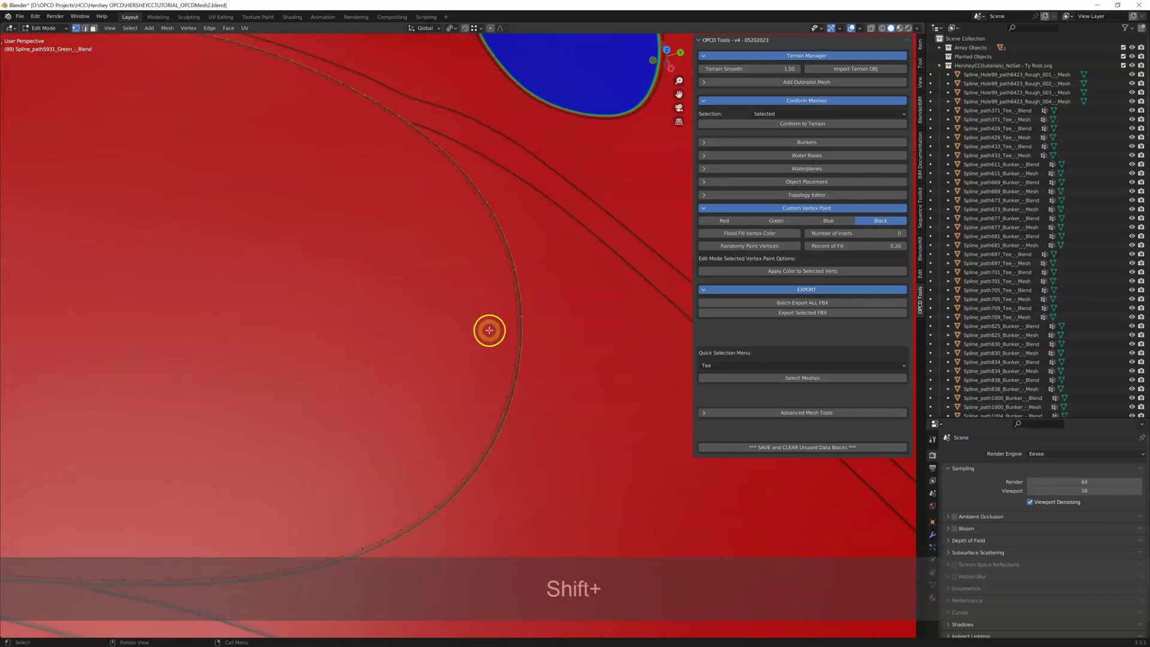
scroll(495, 299, down, 1)
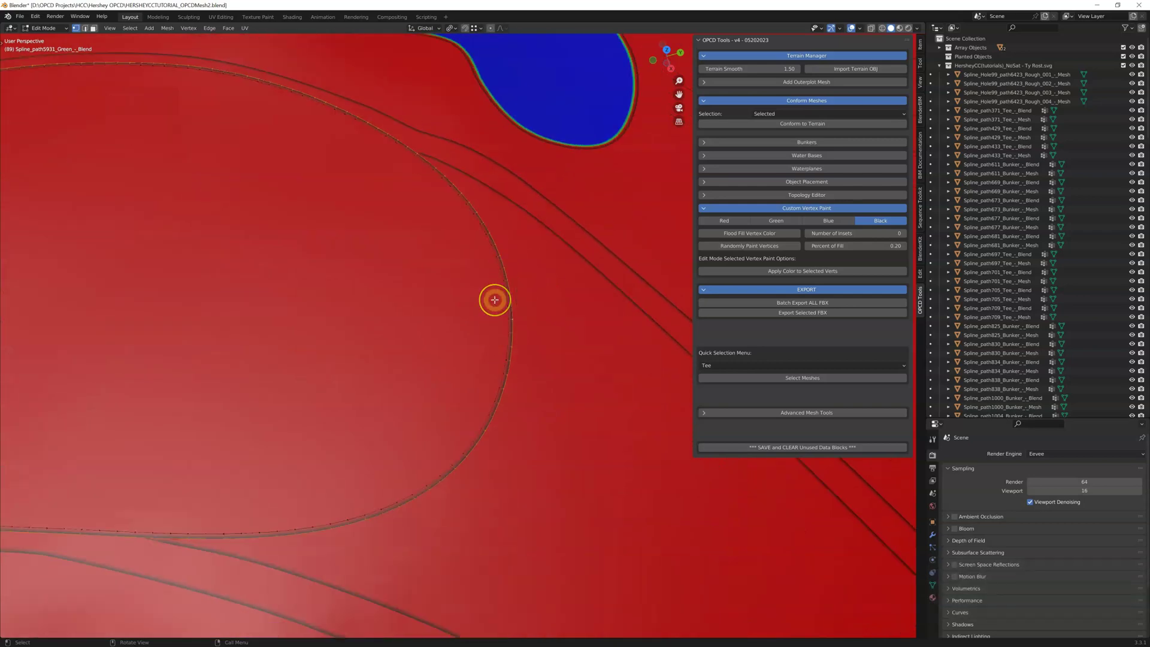
scroll(495, 300, down, 1)
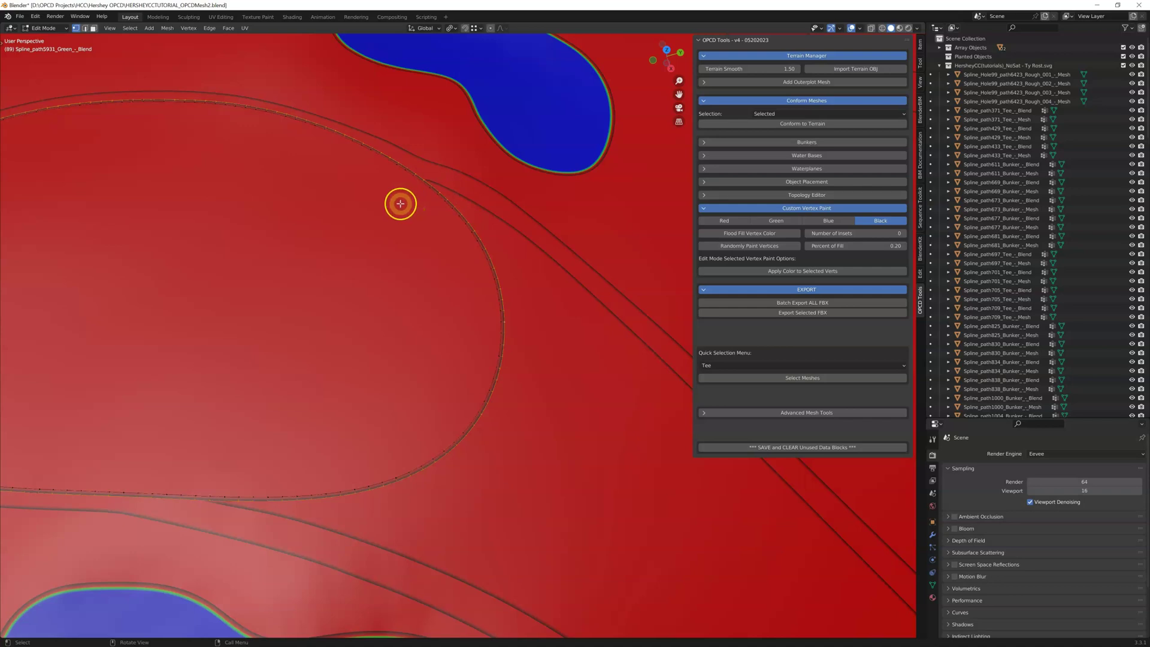
key(c)
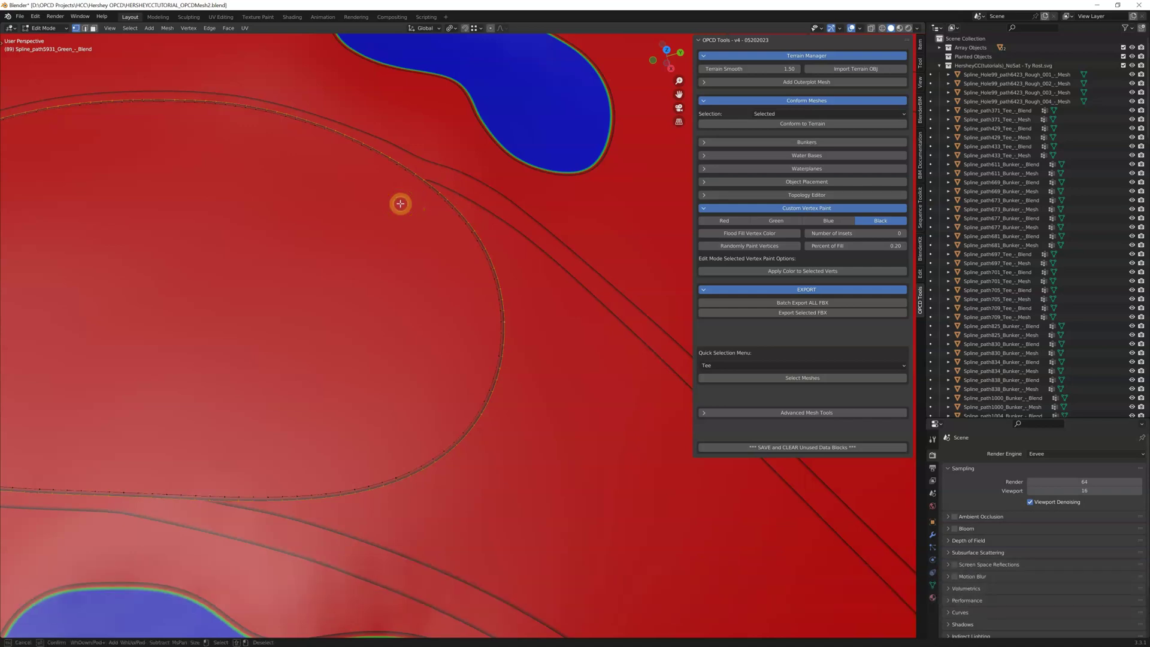
mouse_move(408, 180)
mouse_down()
mouse_move(401, 167)
mouse_move(413, 174)
mouse_up()
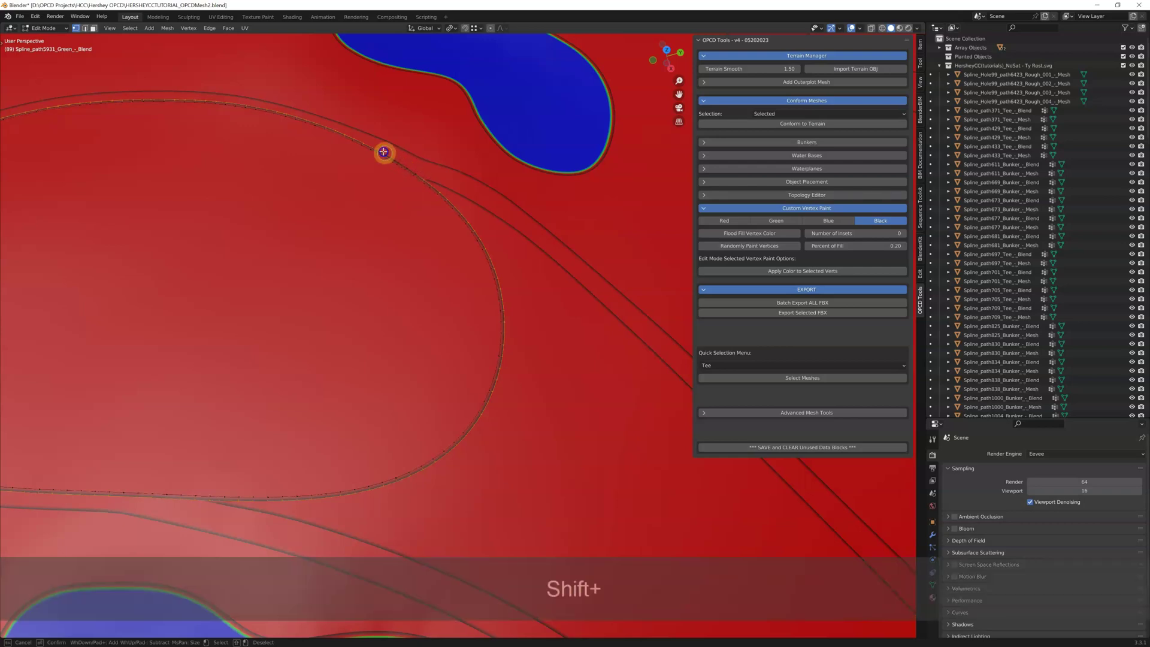
mouse_move(339, 131)
shift+mouse_down()
mouse_move(203, 102)
mouse_move(84, 106)
mouse_move(131, 103)
shift+mouse_up()
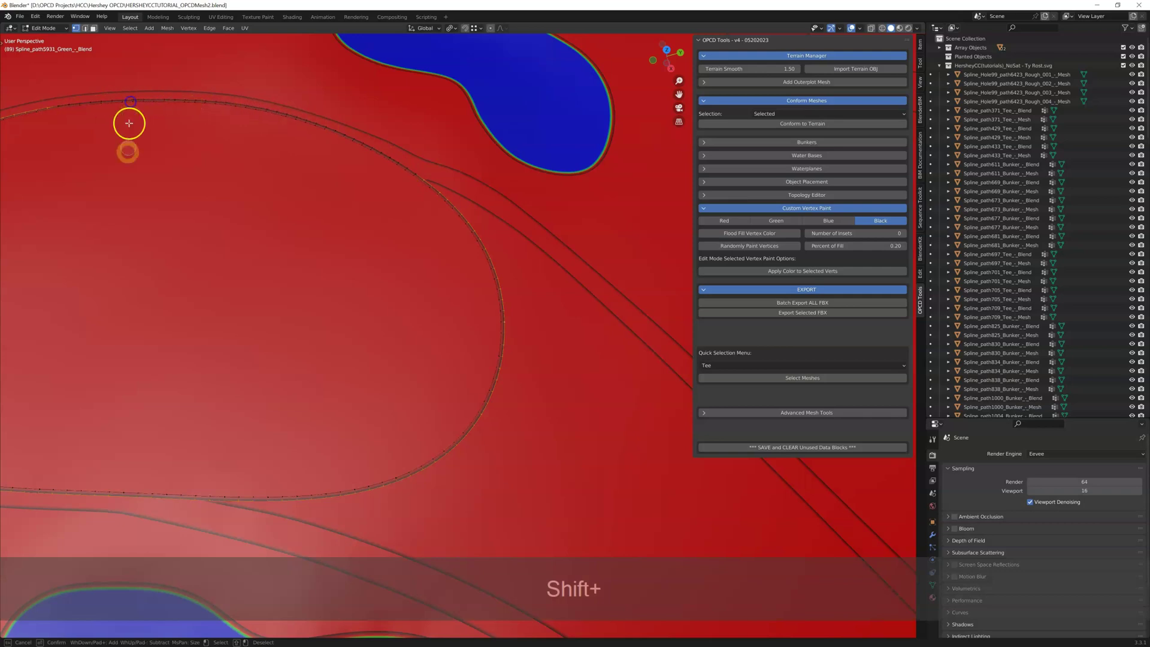
mouse_move(107, 212)
mouse_down()
mouse_move(61, 102)
mouse_move(33, 110)
mouse_up()
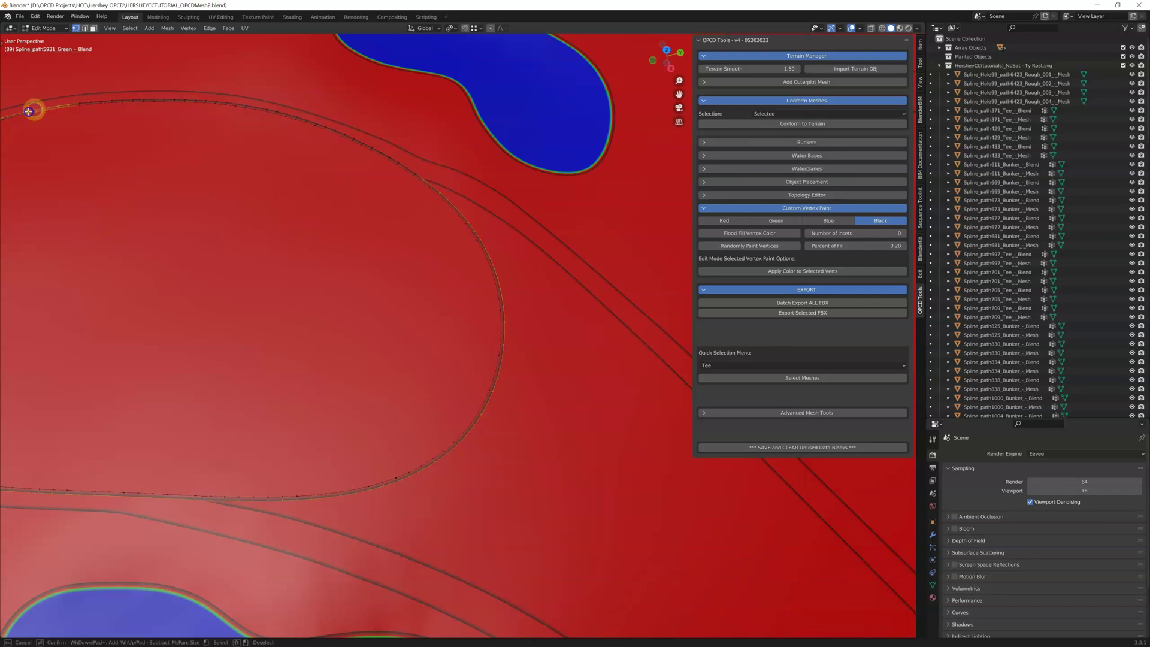
shift+drag(142, 103, 5, 117)
mouse_move(178, 499)
shift+mouse_down()
mouse_move(190, 497)
mouse_move(21, 492)
mouse_move(320, 364)
mouse_move(290, 363)
shift+mouse_up()
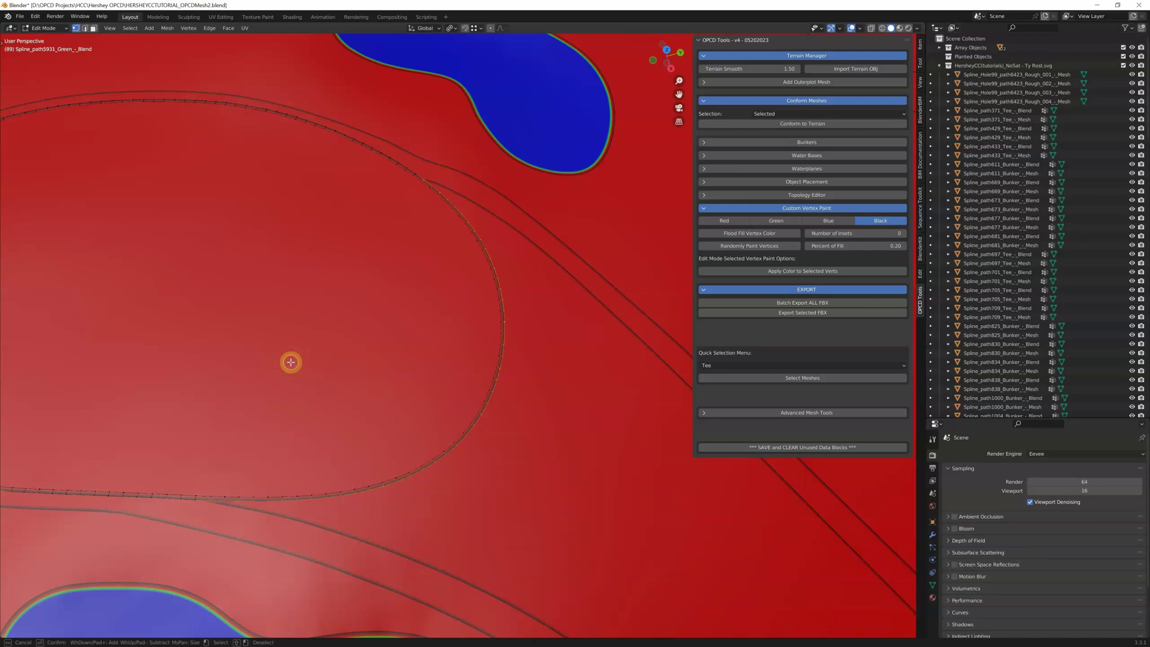
key(Escape)
- Deselect the remaining semi-rough vertices around the far end of the green with Circle Select, leaving only the fairway-side vertices selected
shift+middle_drag(254, 342, 586, 364)
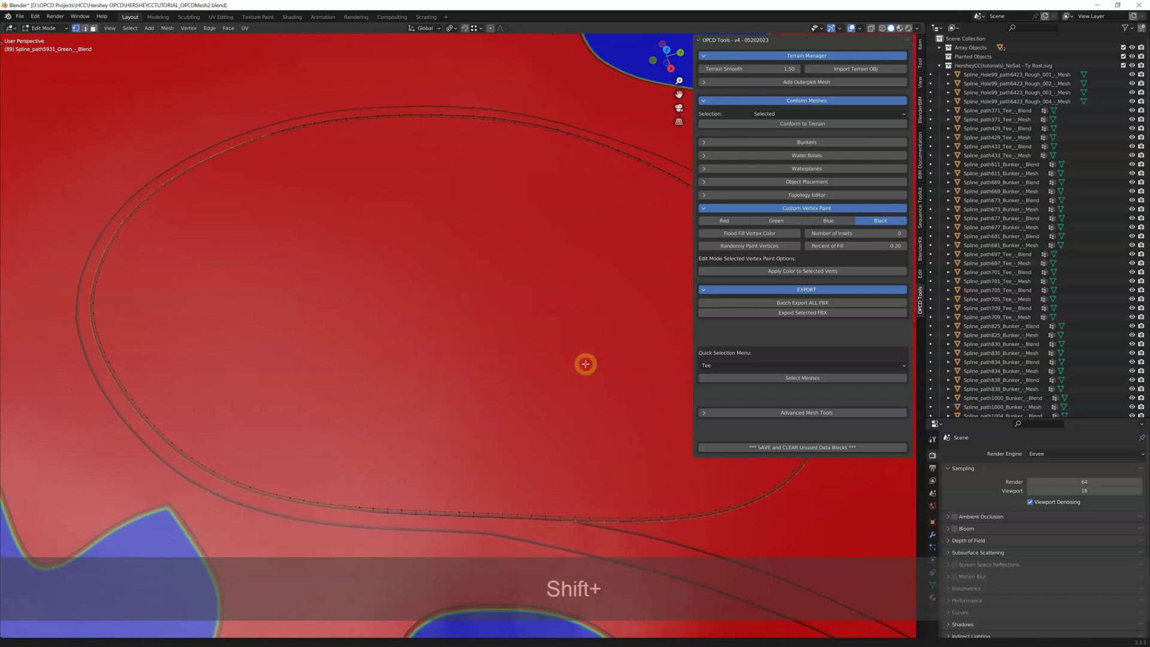
key(c)
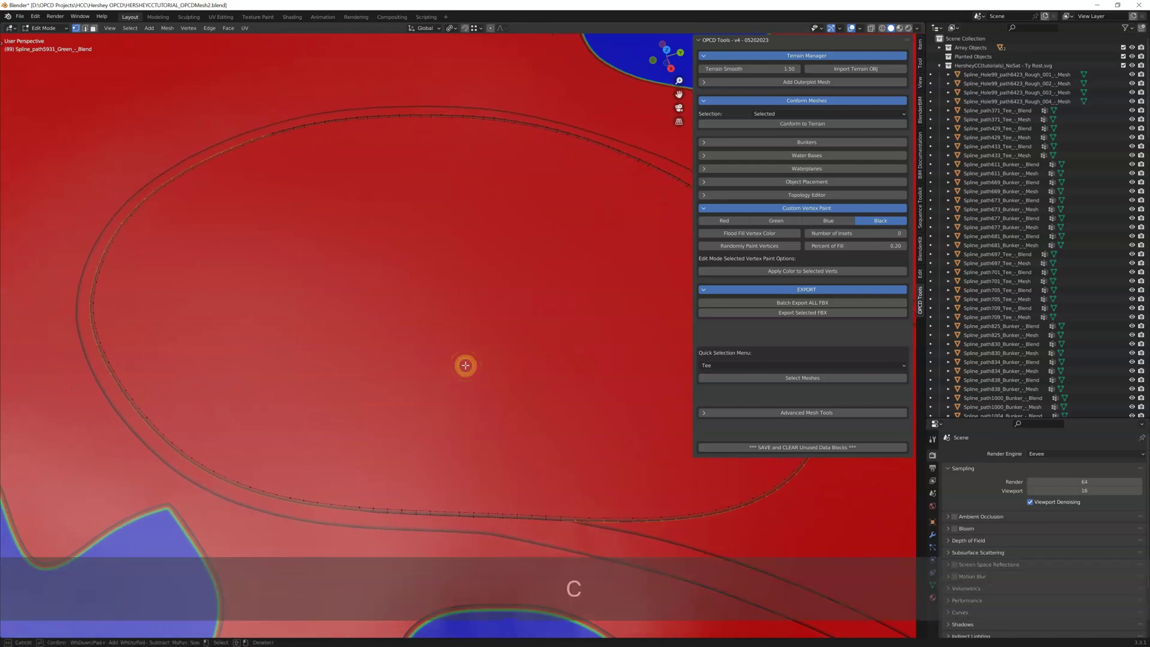
shift+click(376, 512)
shift+drag(376, 512, 264, 496)
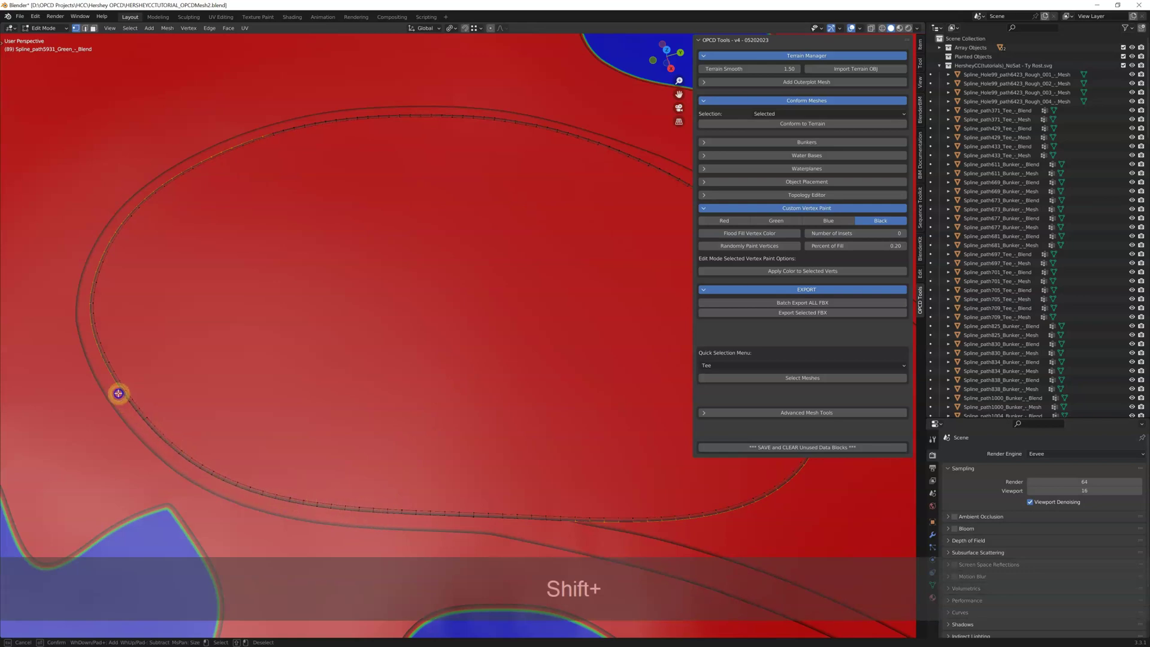
shift+drag(101, 364, 91, 331)
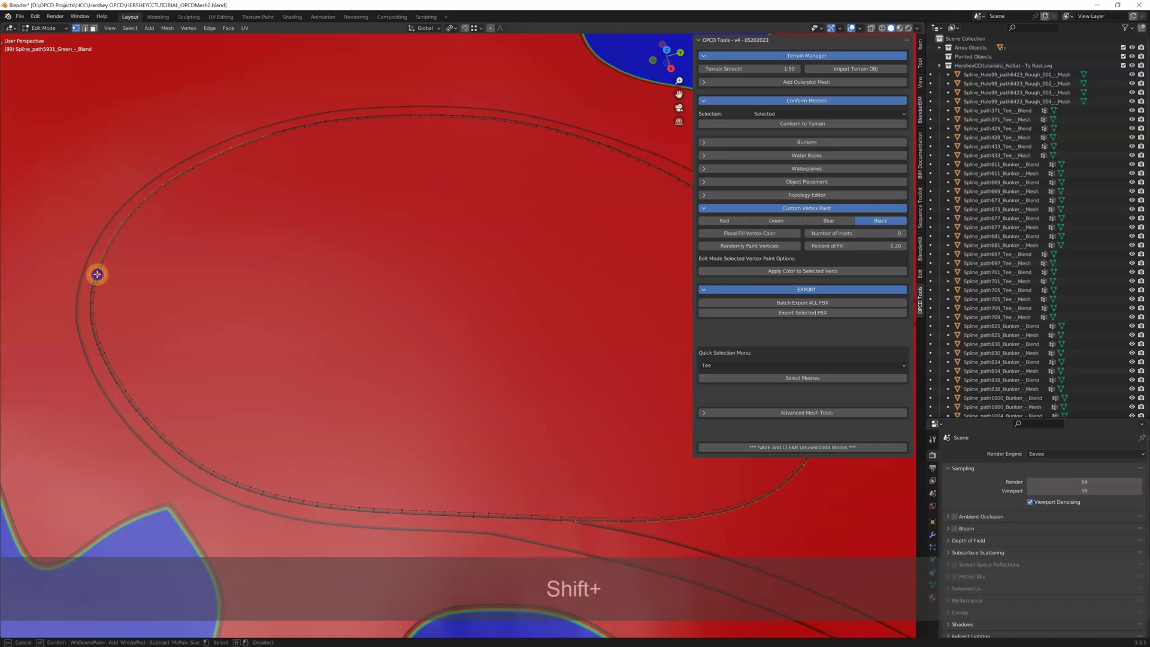
mouse_move(136, 209)
shift+mouse_down()
mouse_move(221, 153)
mouse_move(289, 134)
shift+mouse_up()
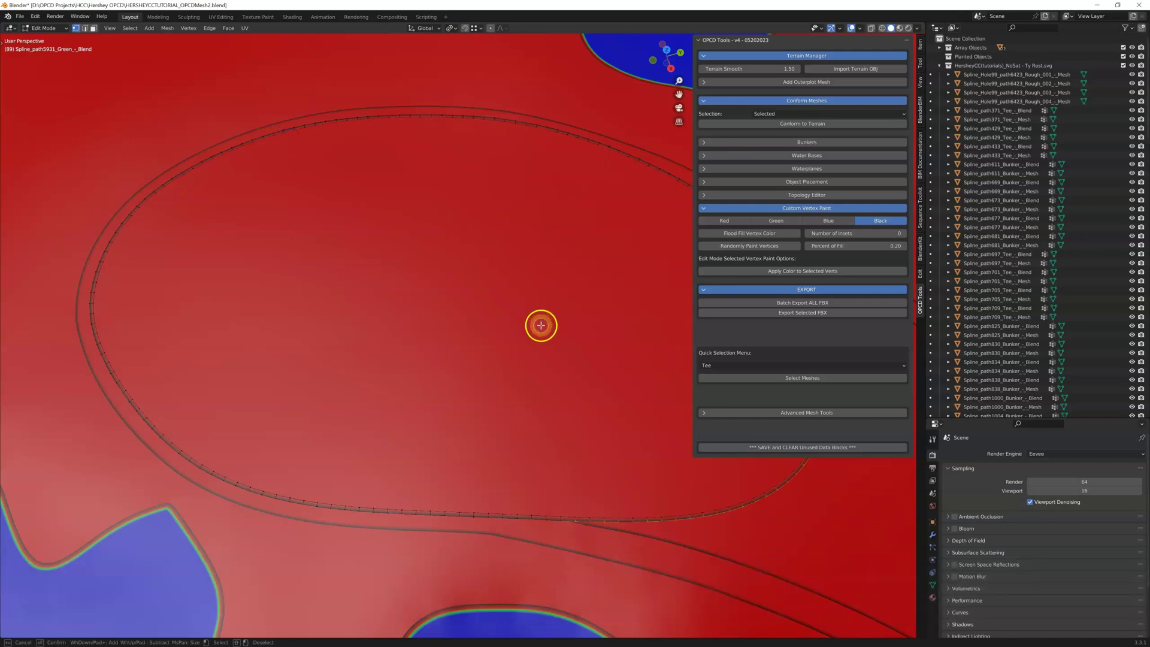
- Add a stretch of lower-edge semi-rough vertices back to the selection with Circle Select, and deselect that stretch again
click(208, 473)
drag(240, 484, 432, 516)
click(509, 518)
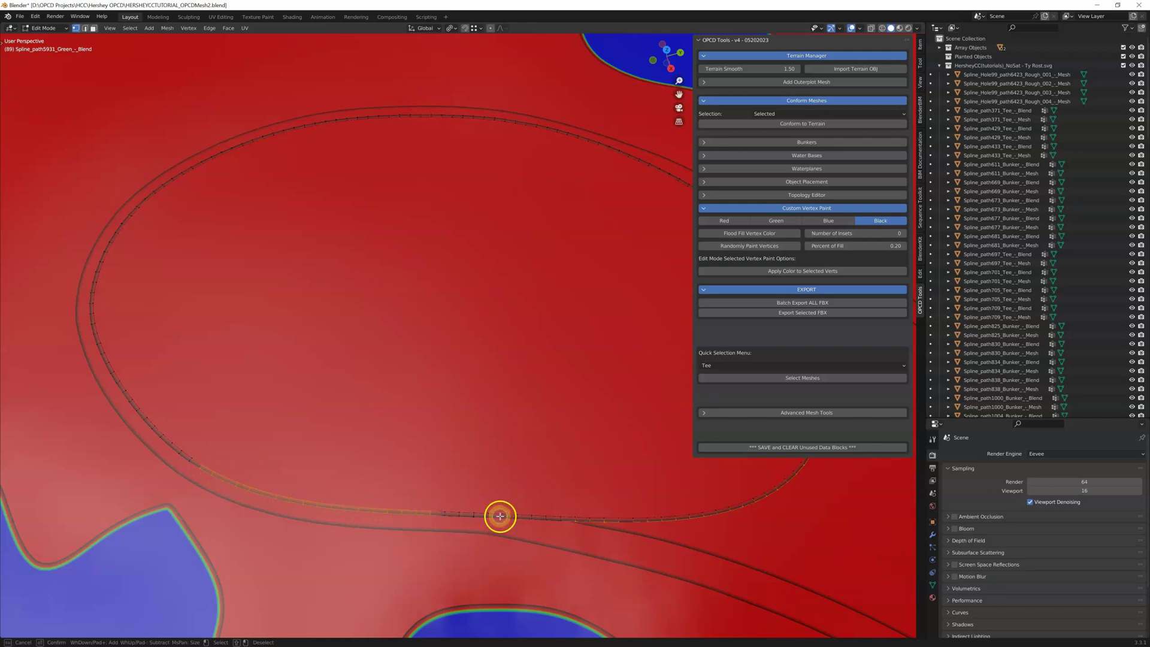
click(609, 510)
drag(610, 511, 772, 498)
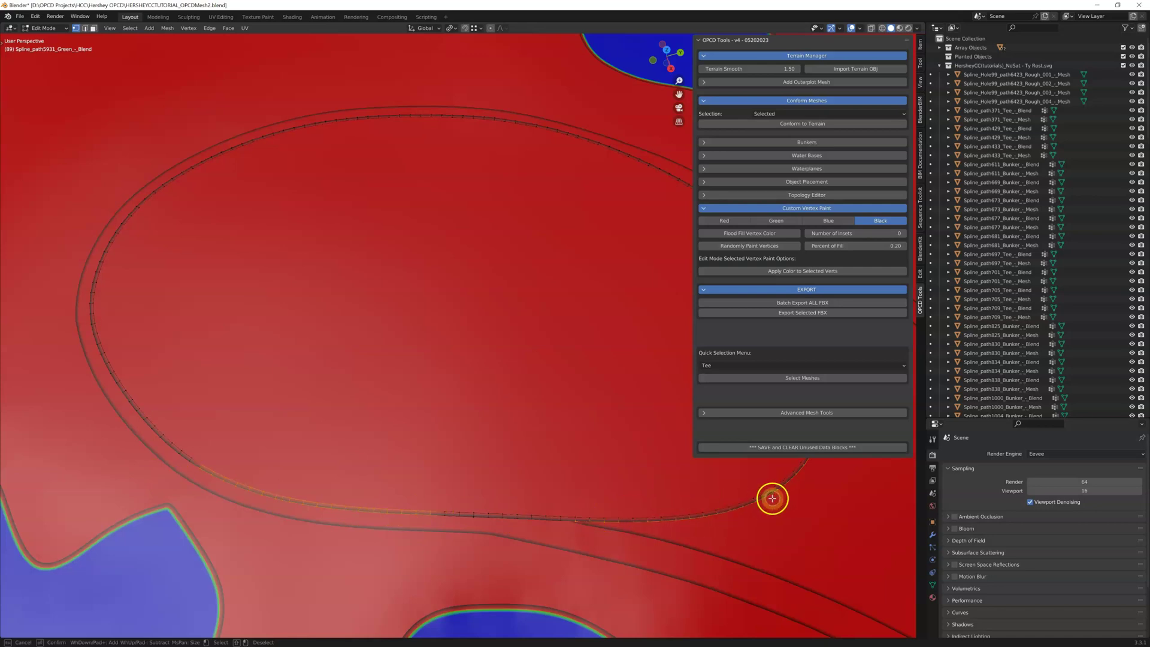
mouse_move(423, 502)
shift+mouse_down()
mouse_move(451, 509)
mouse_move(441, 513)
shift+mouse_up()
shift+drag(323, 508, 203, 464)
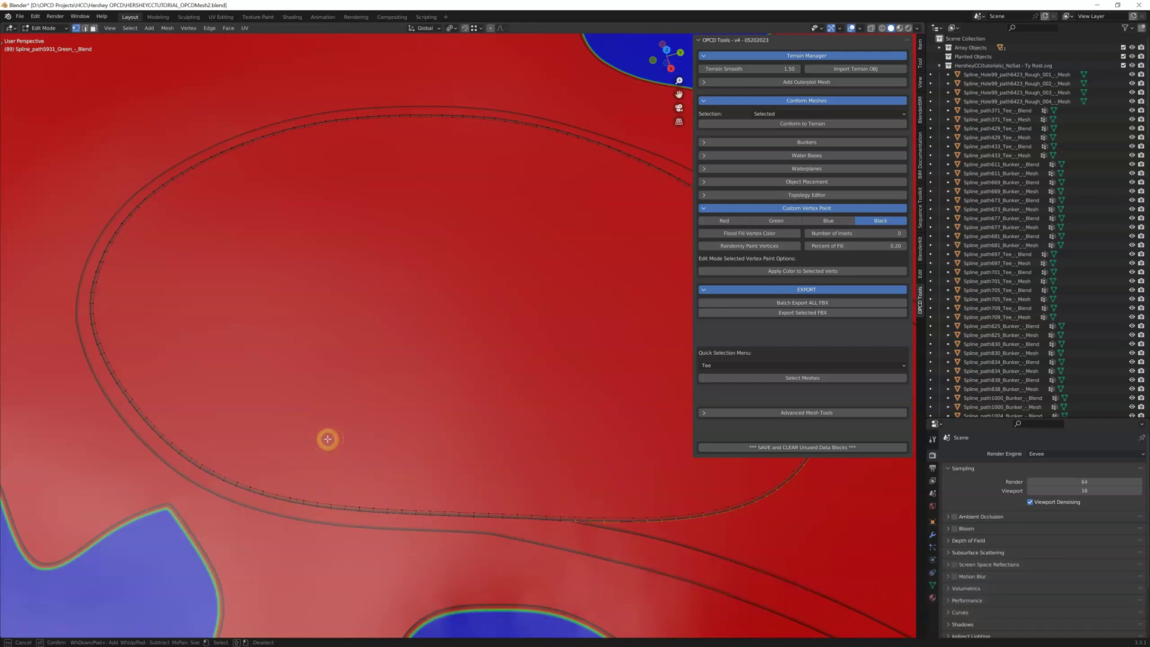
key(Escape)
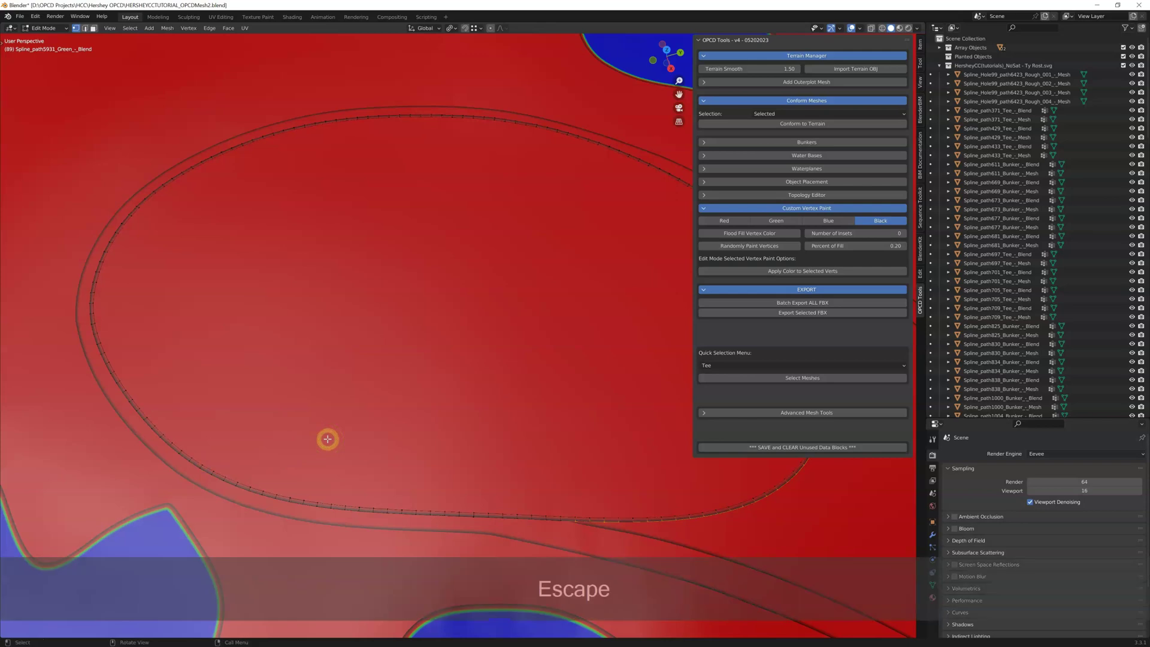
- Check the selected fairway-side vertices on the blend's outer edge at both junctions with the semi rough
key(n)
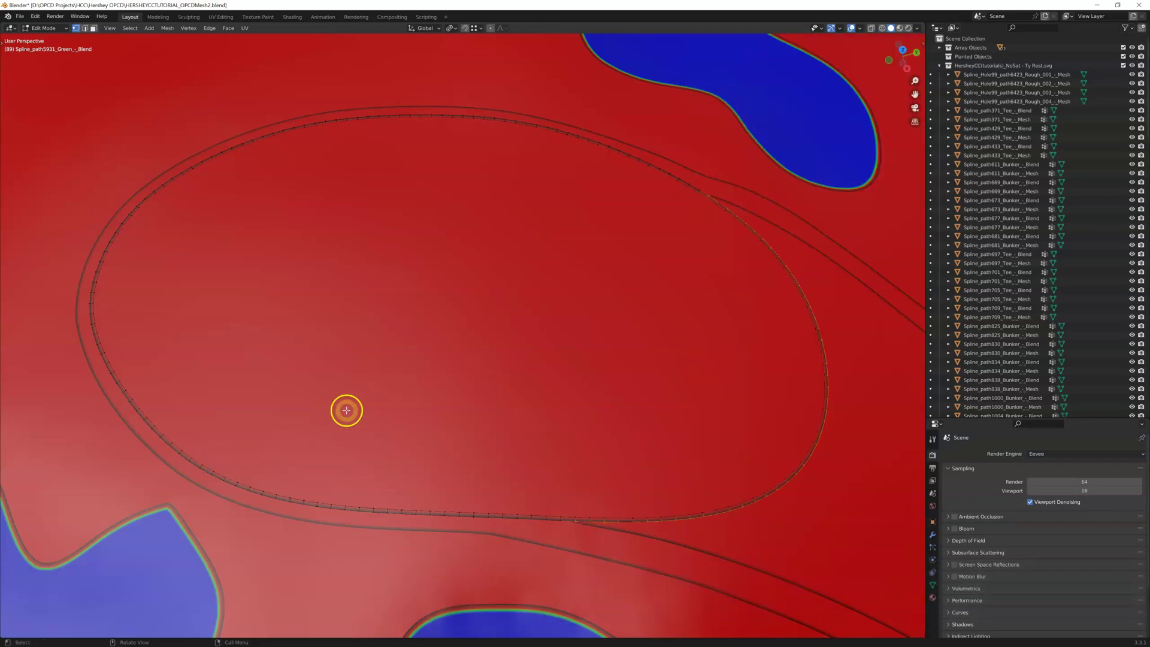
shift+middle_drag(585, 406, 413, 324)
scroll(411, 357, up, 3)
mouse_move(404, 404)
middle_down()
mouse_move(419, 363)
mouse_move(408, 408)
middle_up()
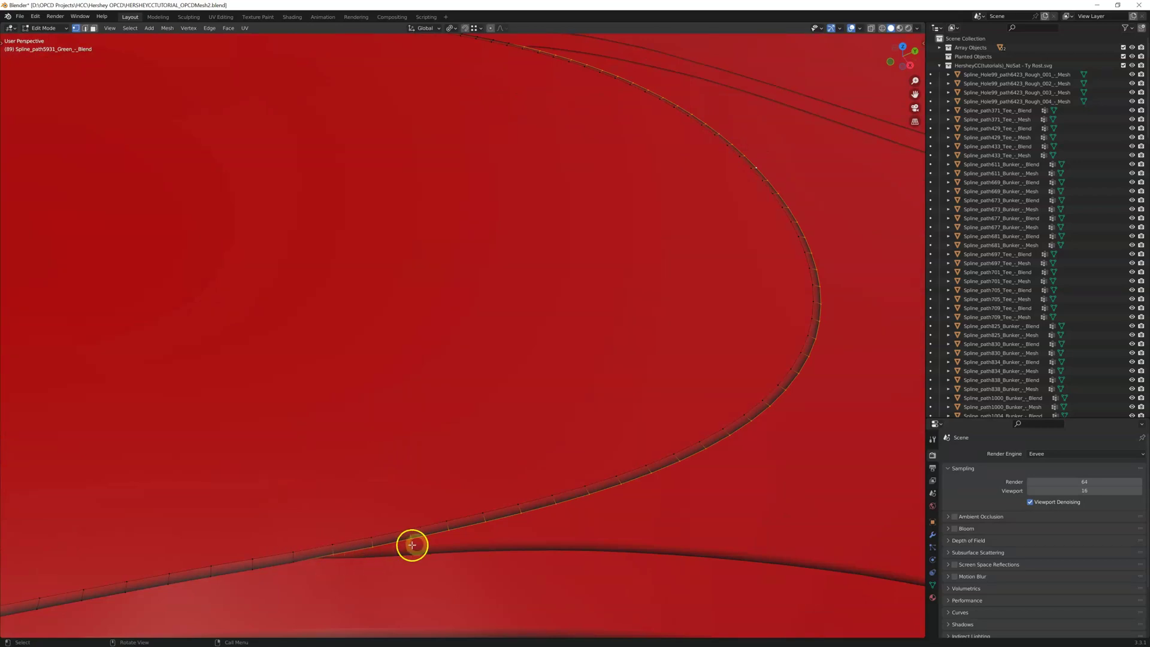
middle_drag(567, 135, 575, 515)
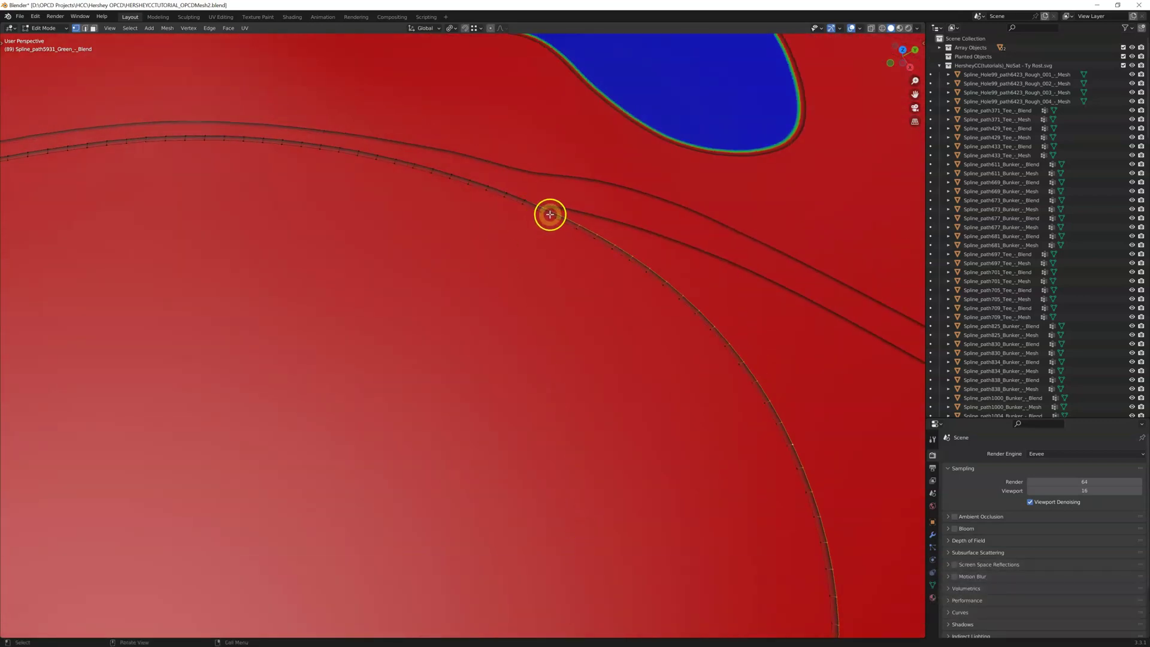
- Apply Blue vertex color to the selected fairway-side vertices of Spline_path5931_Green_-_Blend using Custom Vertex Paint
key(n)
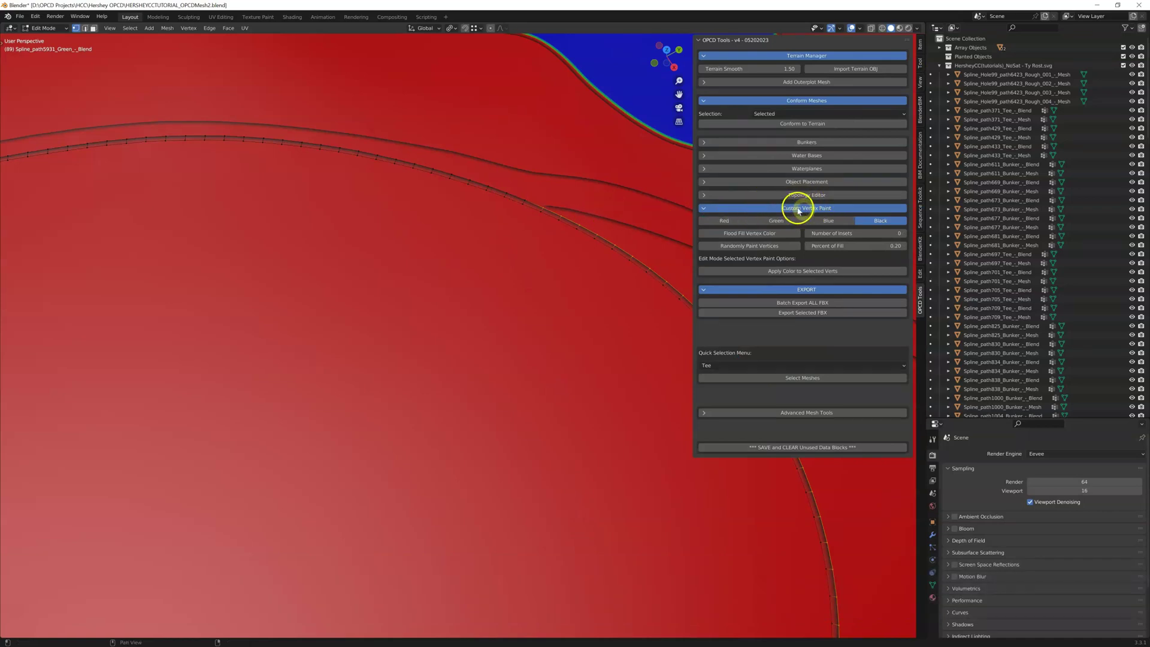
click(703, 209)
click(702, 208)
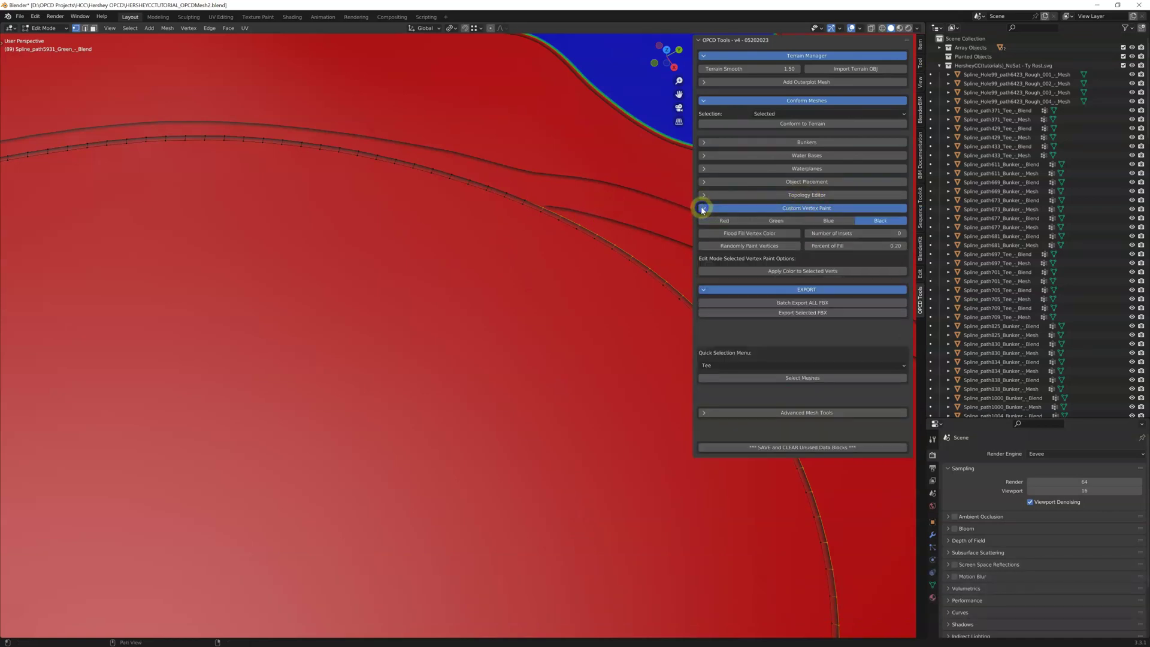
click(824, 223)
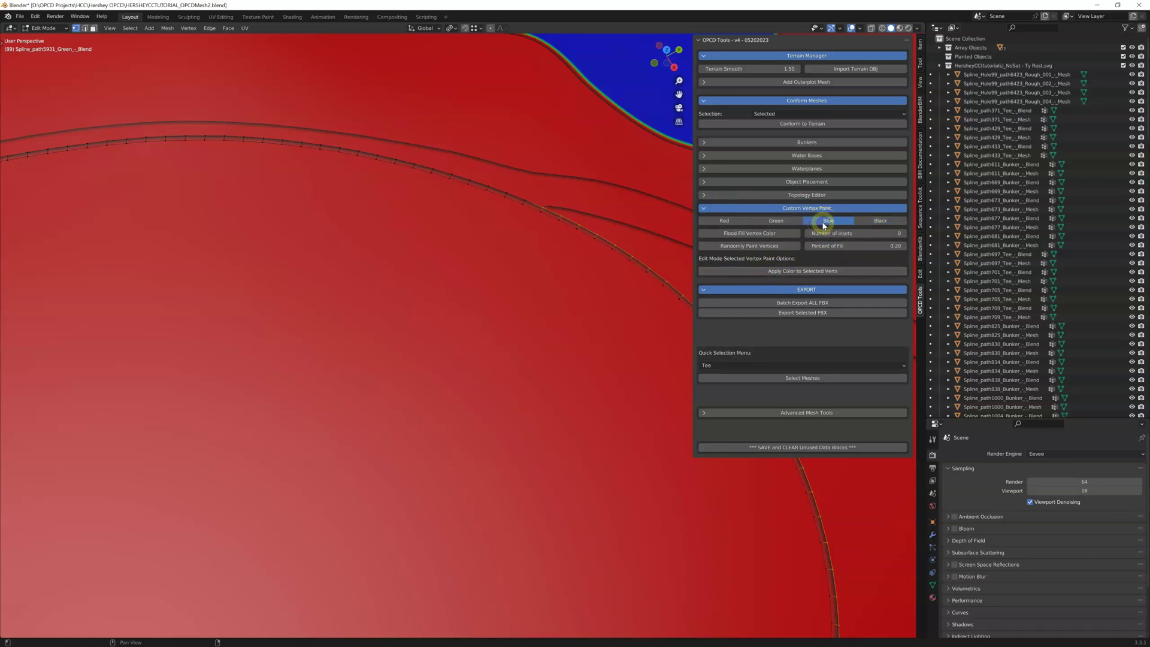
click(798, 273)
- Inspect the painted fairway side of the blend and its color transition at the lower and upper semi rough junctions
middle_drag(527, 342, 249, 236)
shift+middle_drag(247, 373, 323, 265)
scroll(365, 359, up, 3)
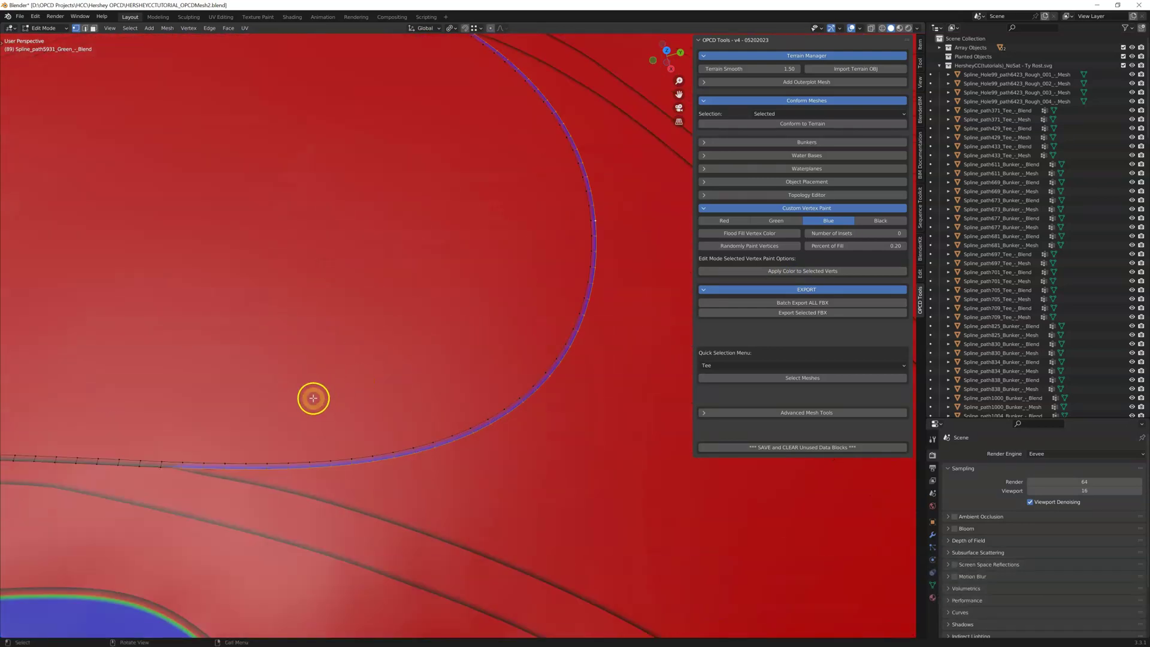
scroll(299, 403, up, 2)
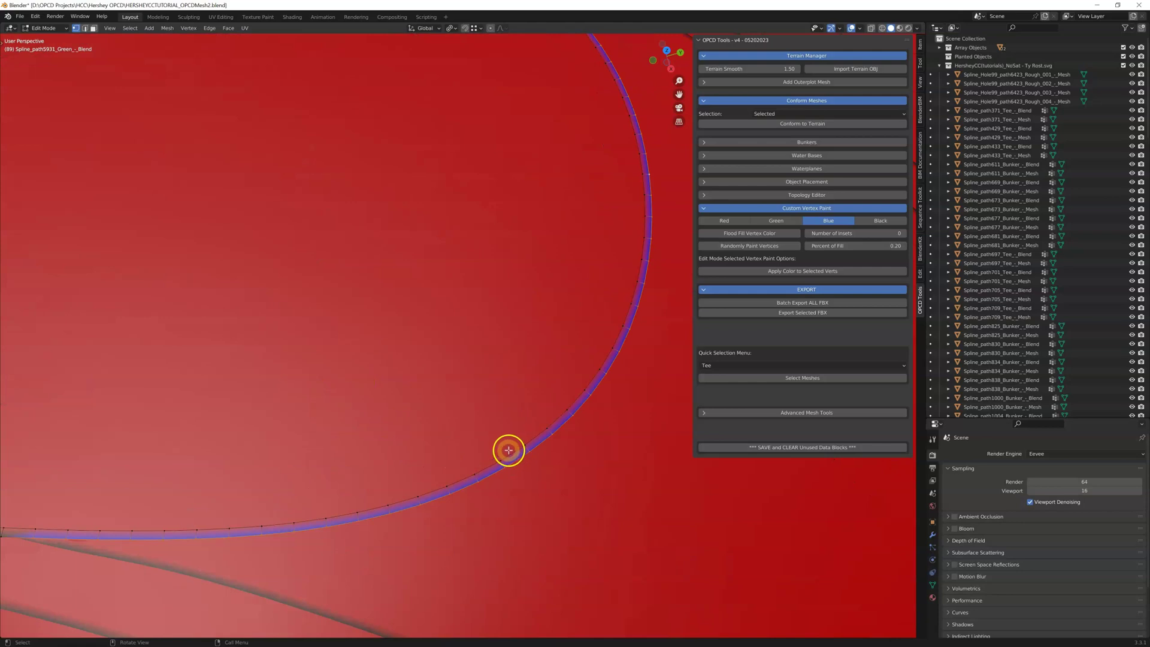
shift+middle_drag(498, 452, 727, 339)
middle_drag(552, 367, 545, 377)
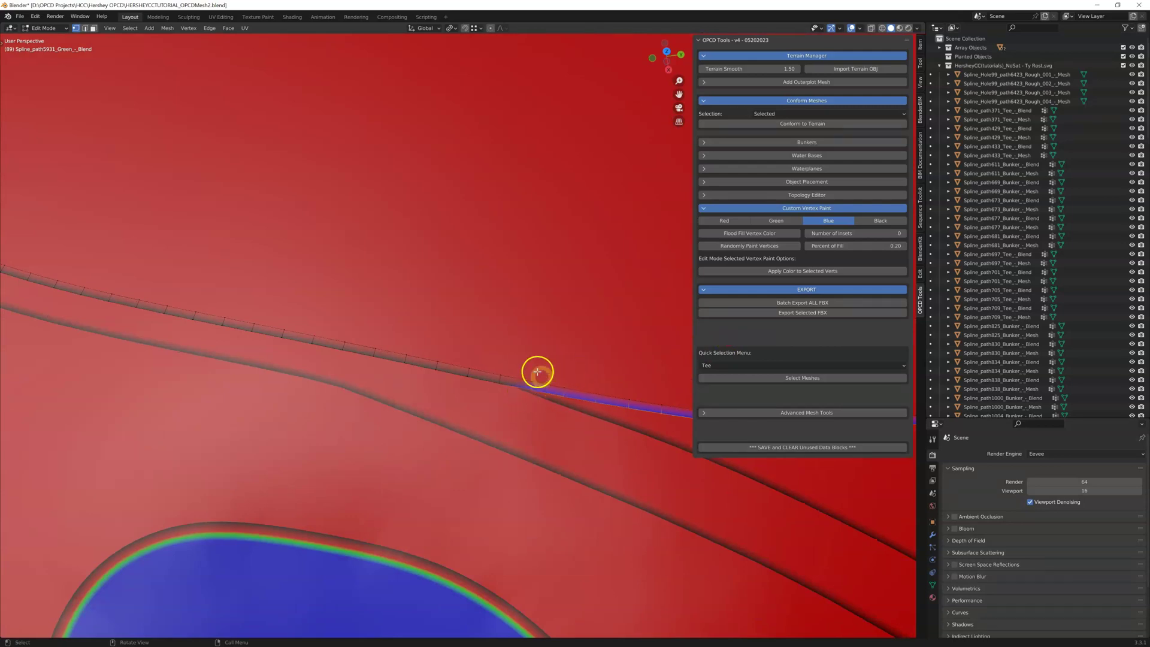
shift+middle_drag(567, 309, 258, 544)
shift+middle_drag(582, 154, 461, 435)
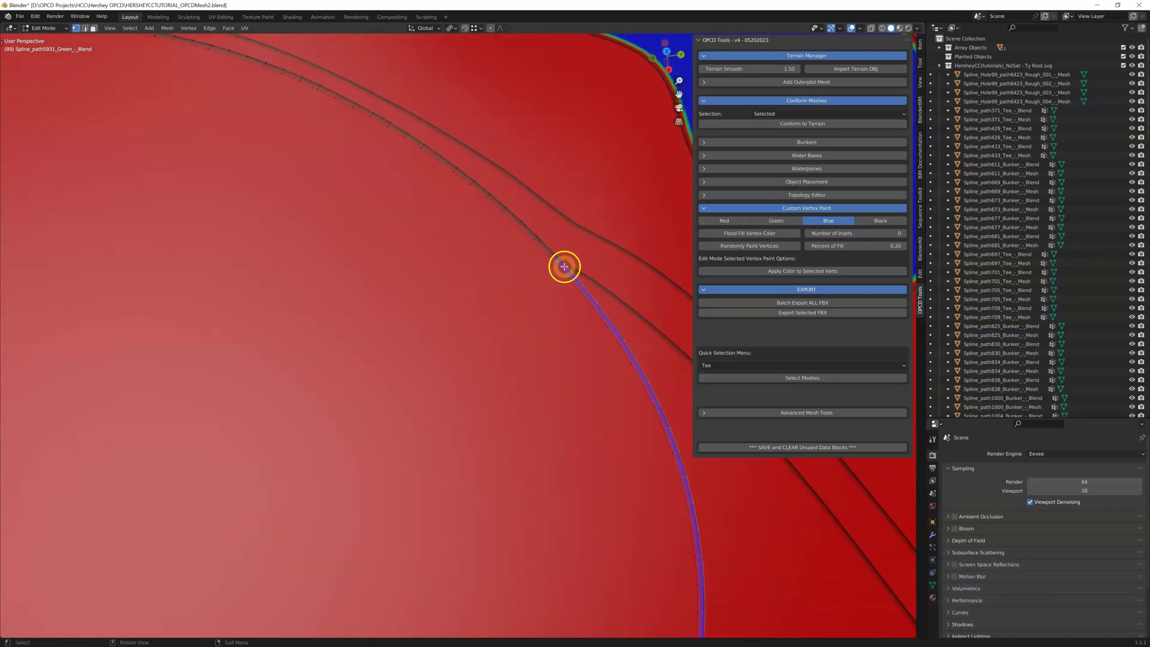
- Select the single edge vertex at the upper fairway and semi rough junction and apply Black vertex color to it
click(564, 267)
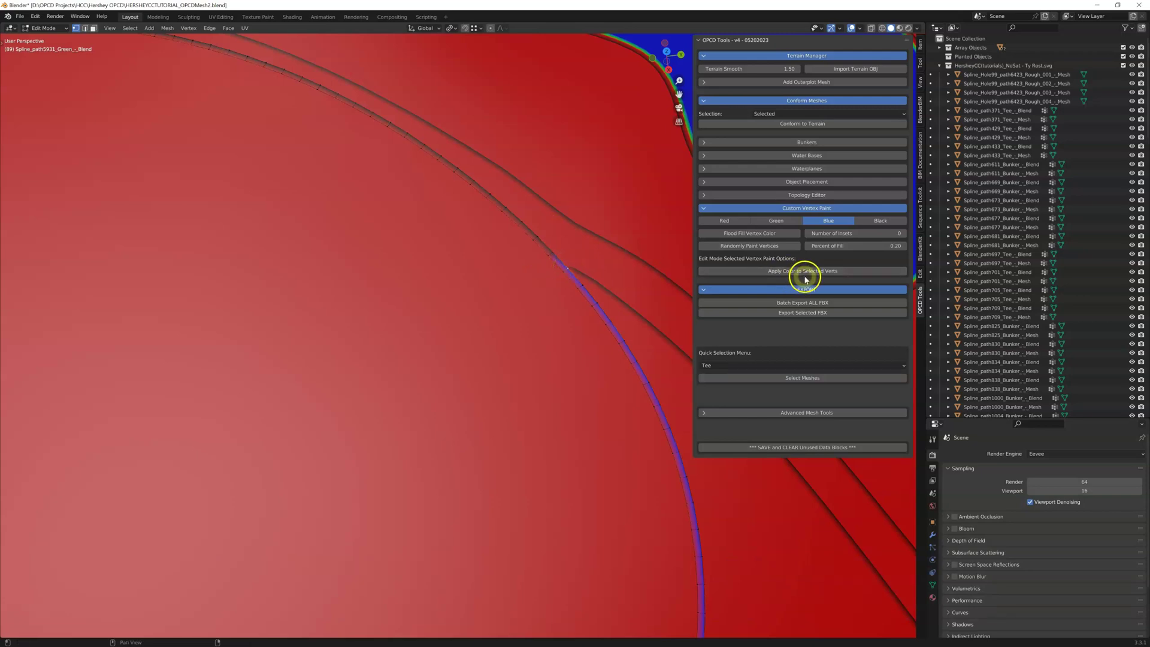
click(881, 221)
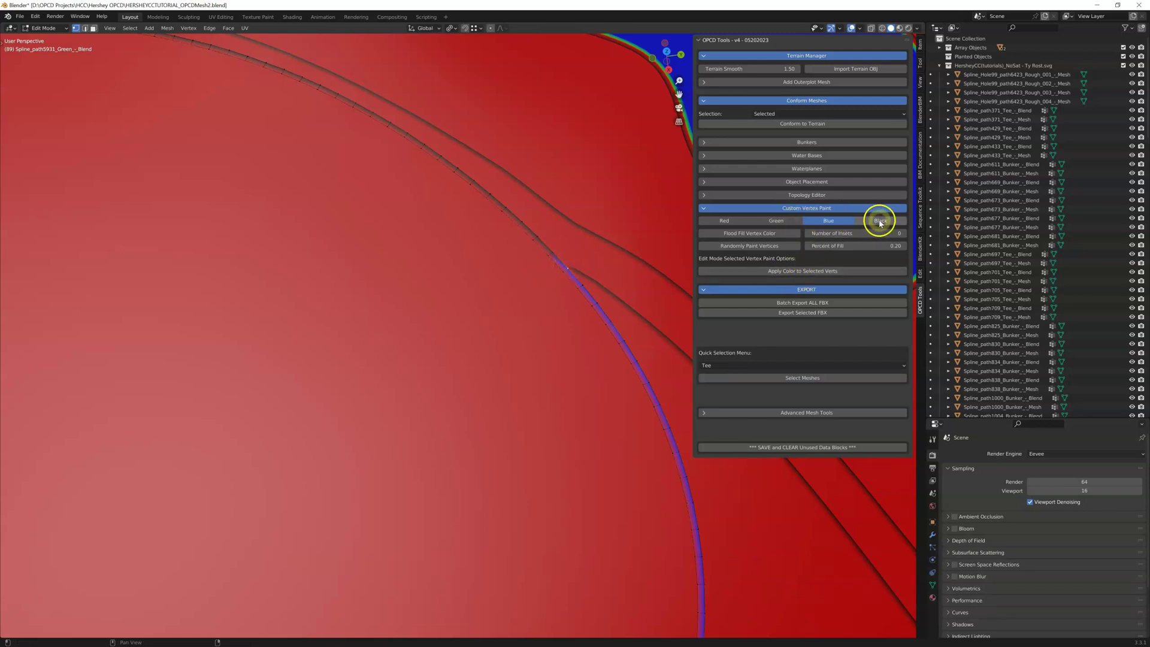
click(792, 272)
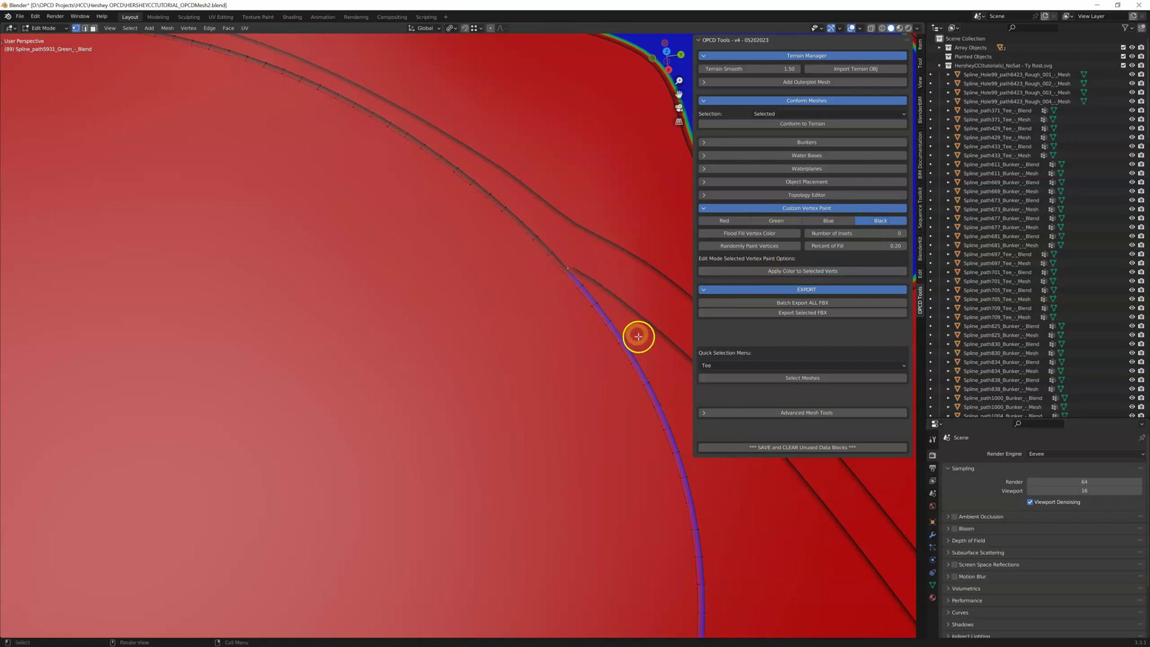
- Return Spline_path5931_Green_-_Blend to Object Mode with the blend still selected and the whole green in view
scroll(532, 329, down, 4)
scroll(532, 329, down, 2)
click(516, 314)
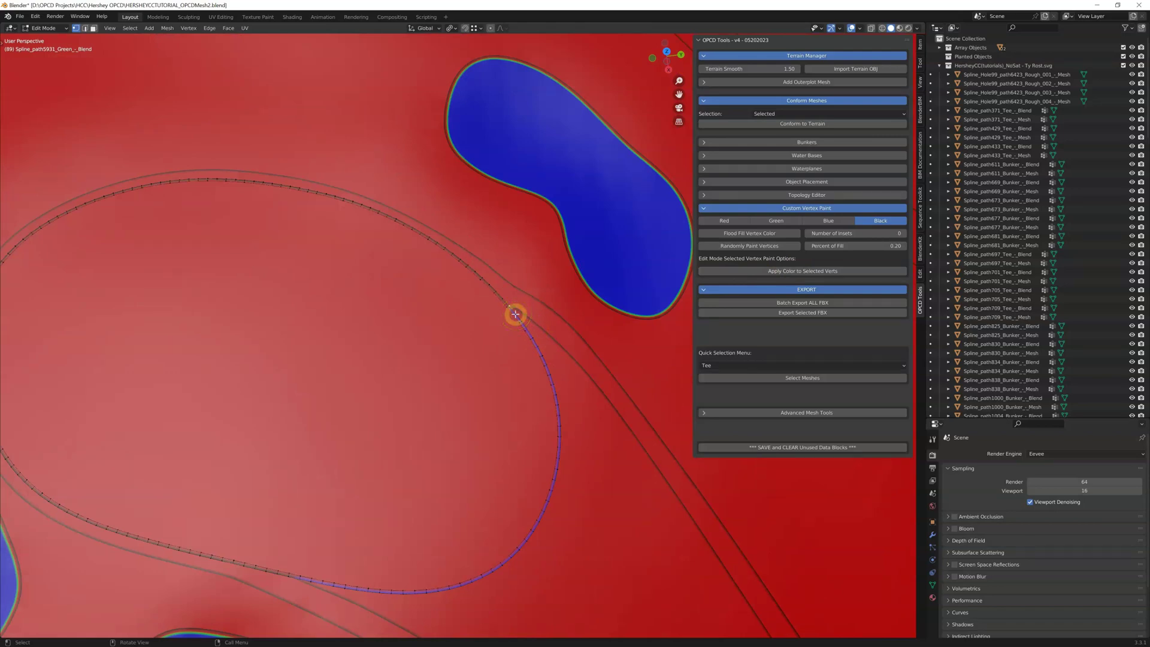
click(202, 147)
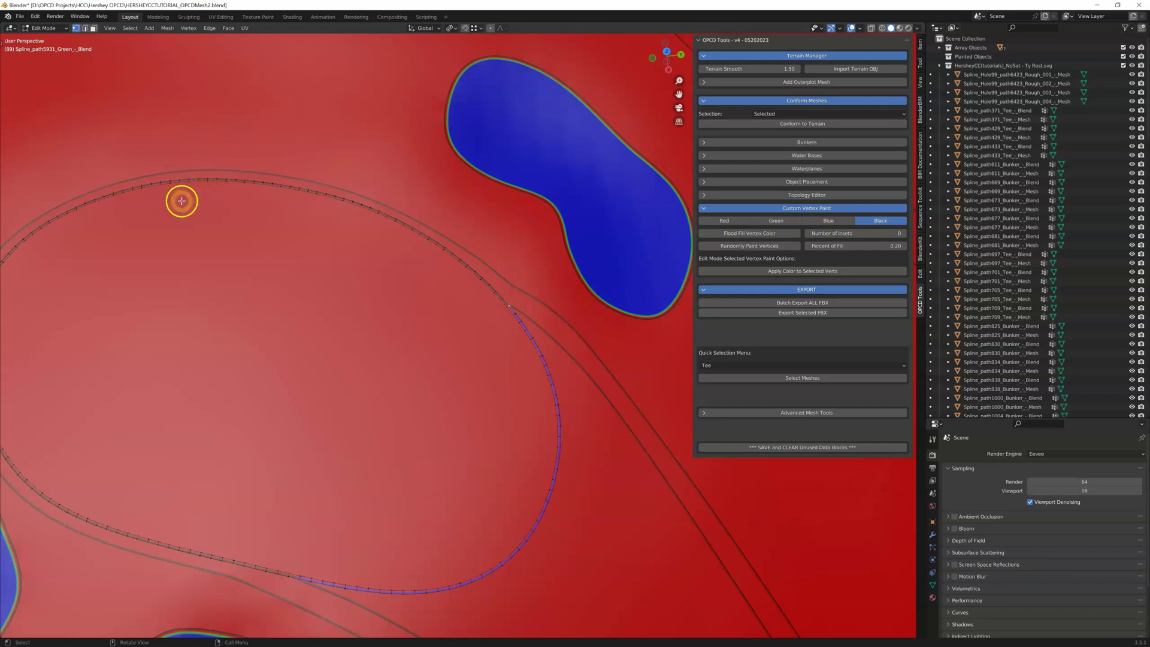
click(210, 199)
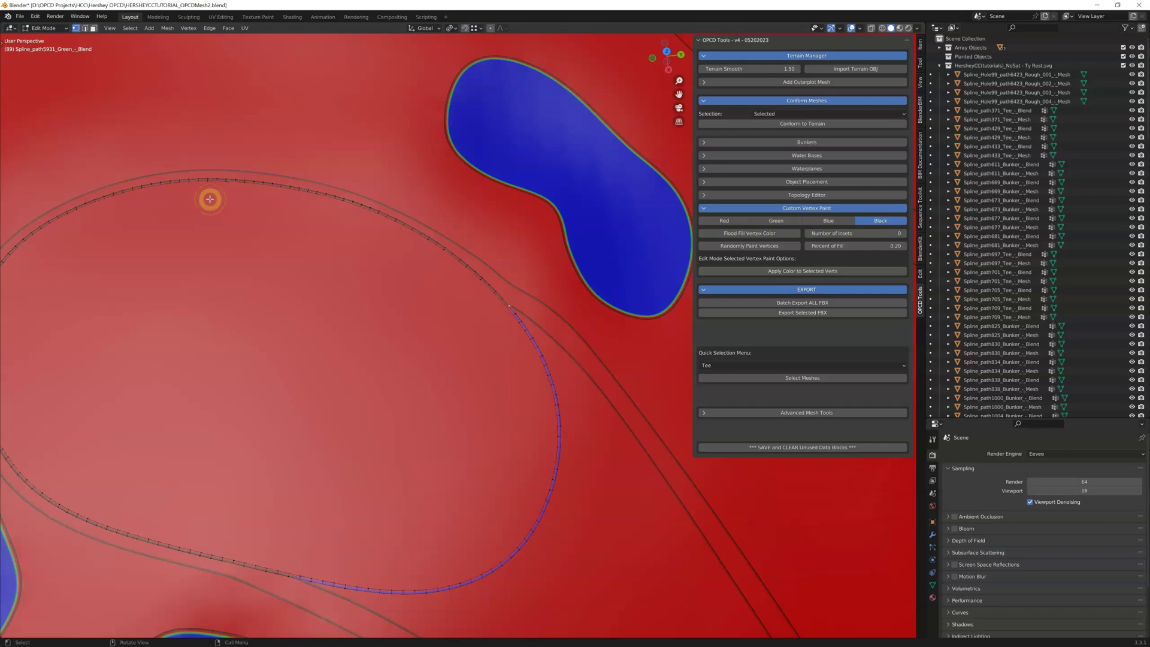
key(Tab)
click(148, 203)
scroll(359, 234, down, 2)
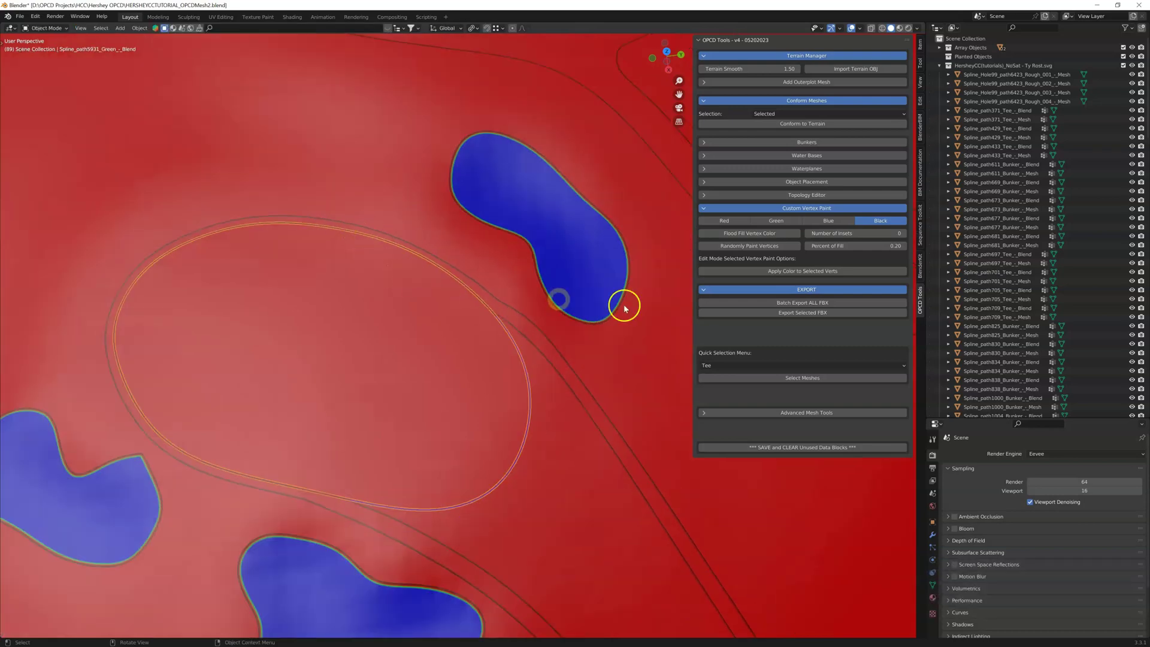
- Export the selected blend as FBX, and copy Spline_path5931_Green_-_Blend.fbx from the Hershey OPCD fbx folder in File Explorer
click(783, 316)
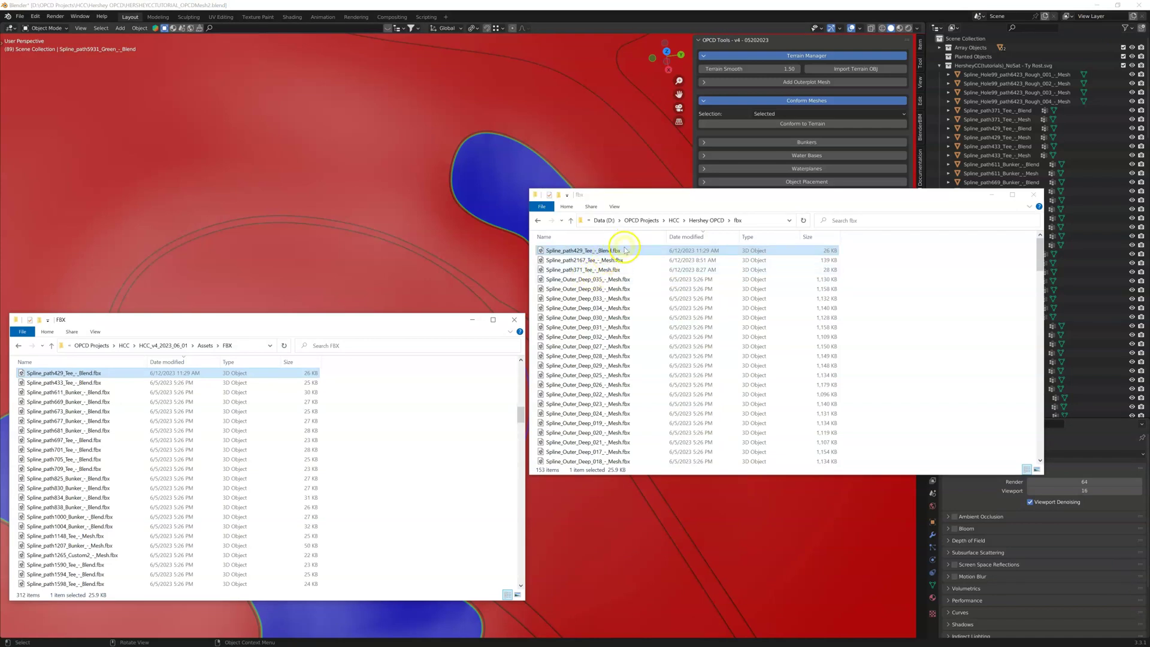
click(575, 222)
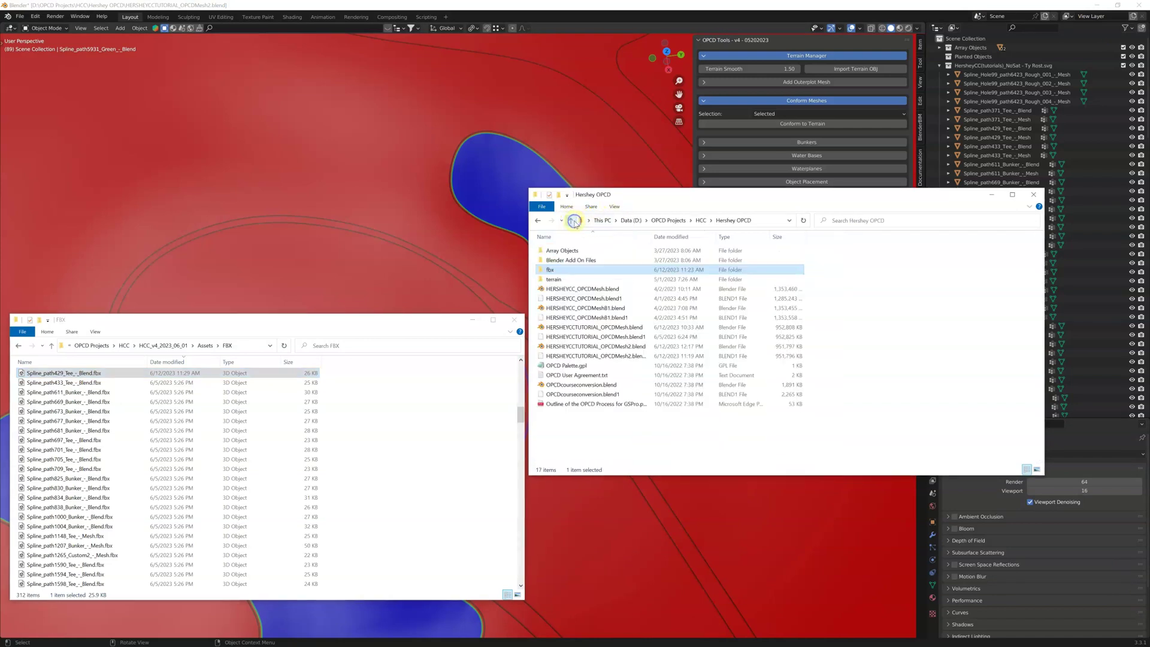
click(573, 267)
double_click(574, 268)
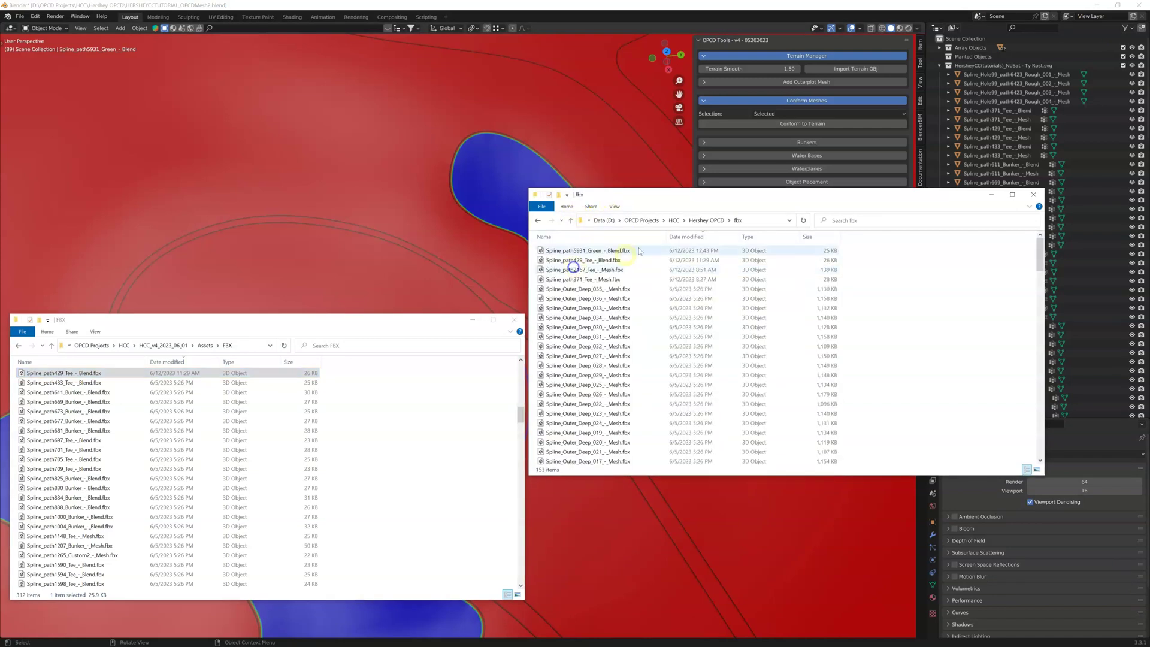
click(692, 236)
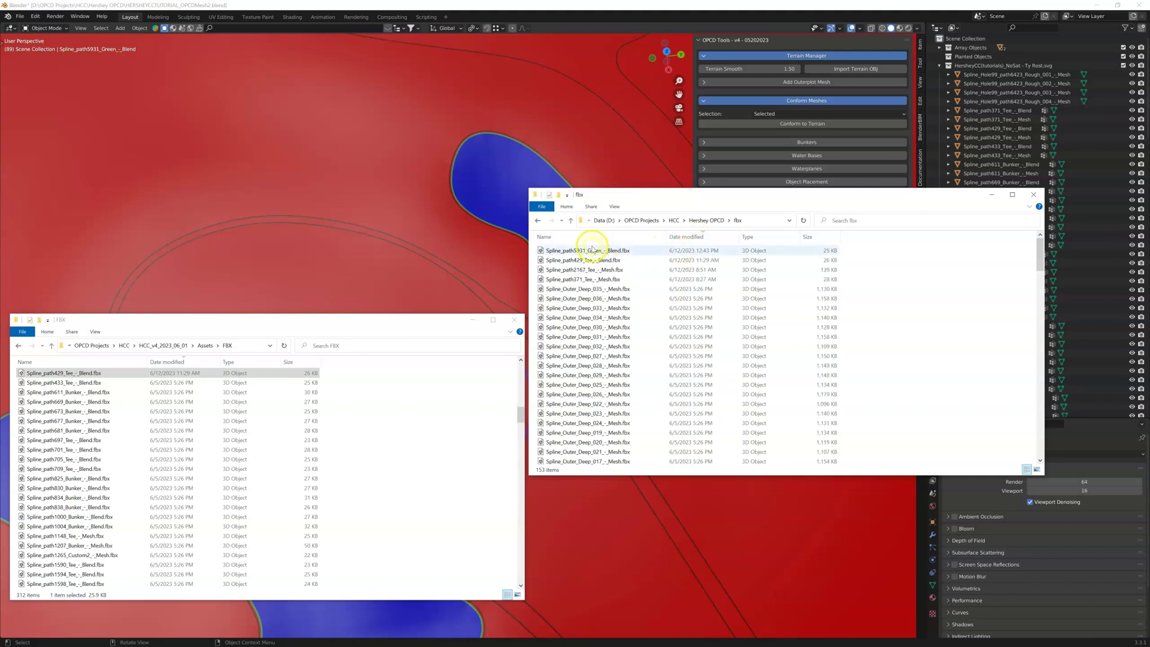
click(594, 251)
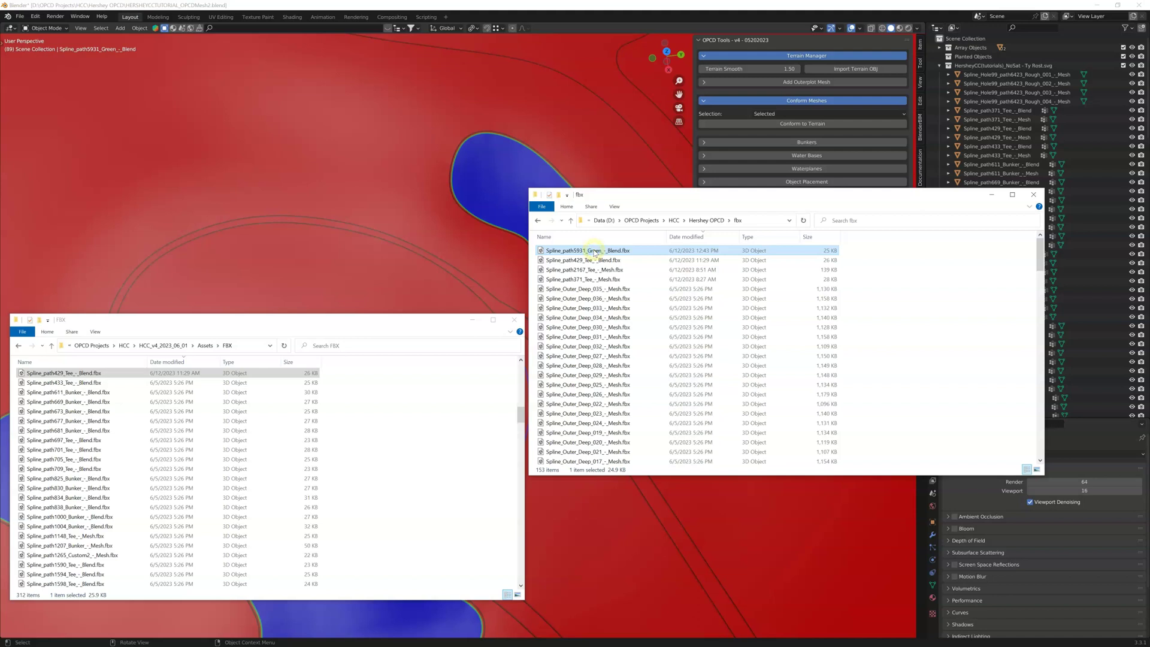
key(ctrl+c)
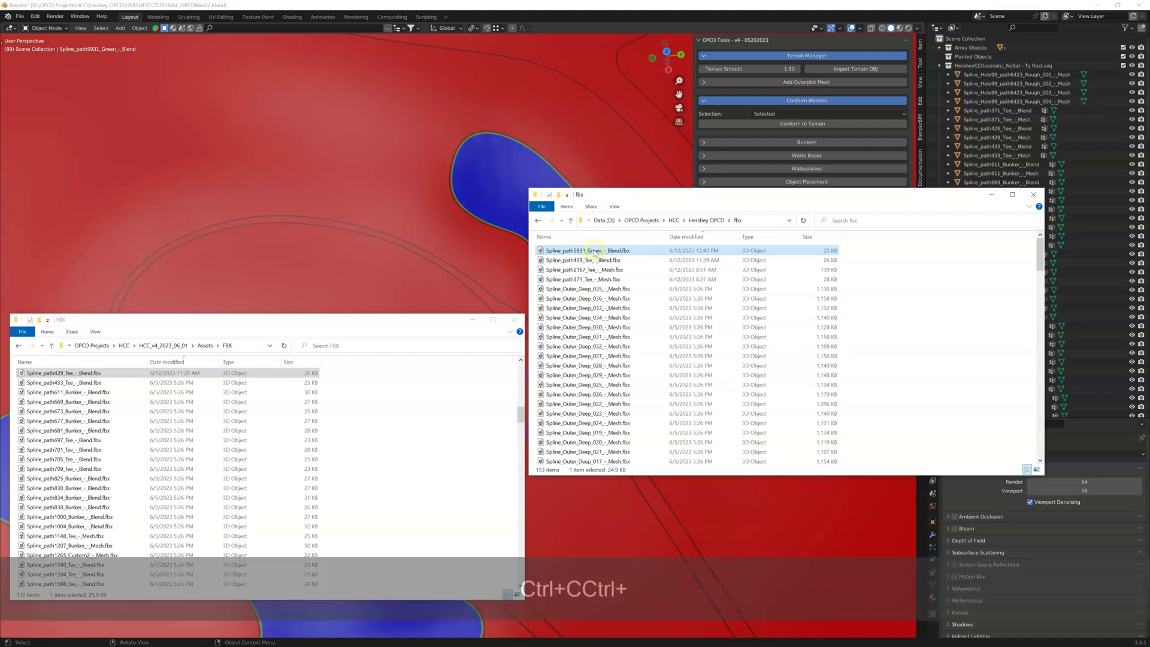
- Paste the copied blend file into the HCC_v4_2023_06_01 Assets FBX folder, replacing the existing file
click(361, 336)
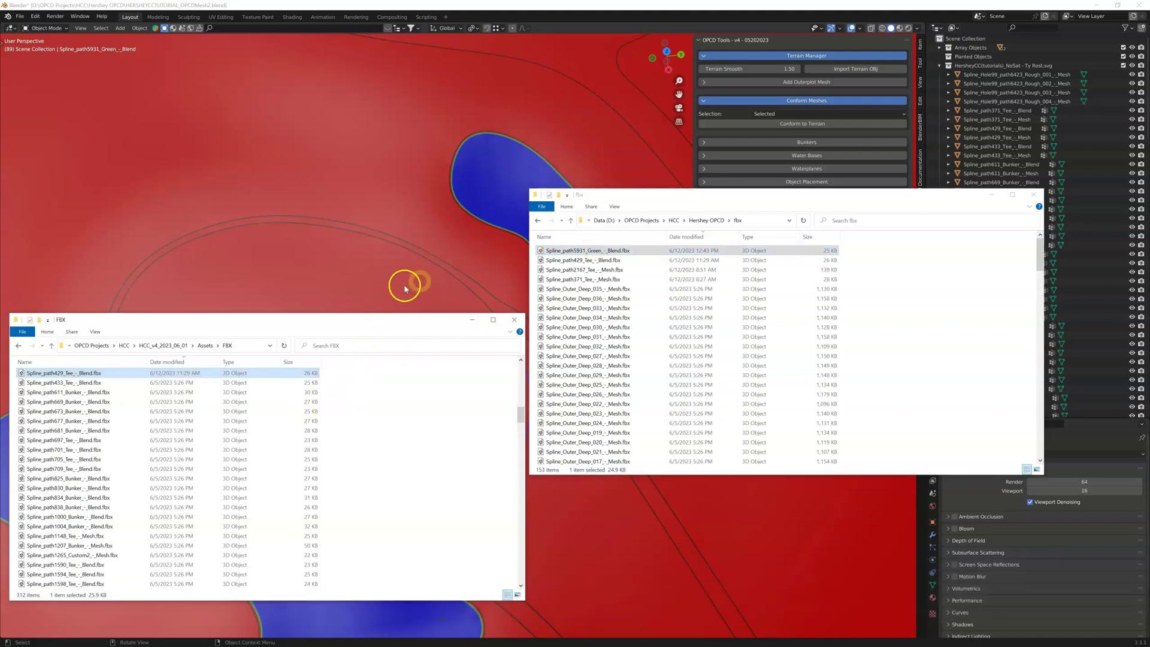
drag(283, 320, 393, 264)
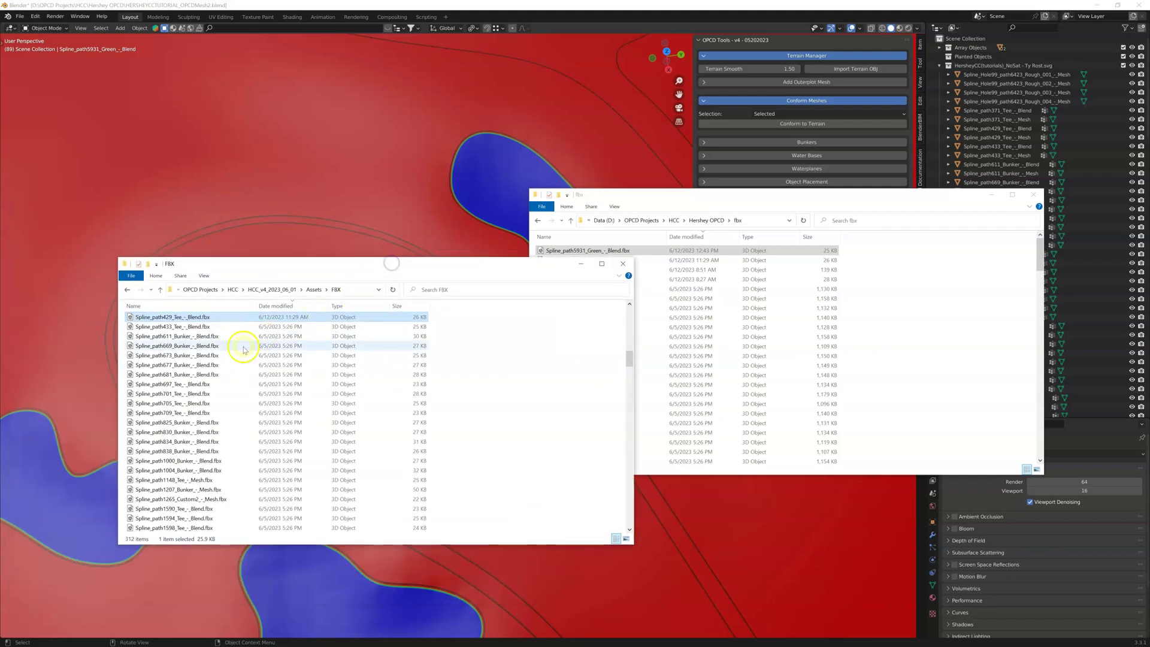
key(ctrl+v)
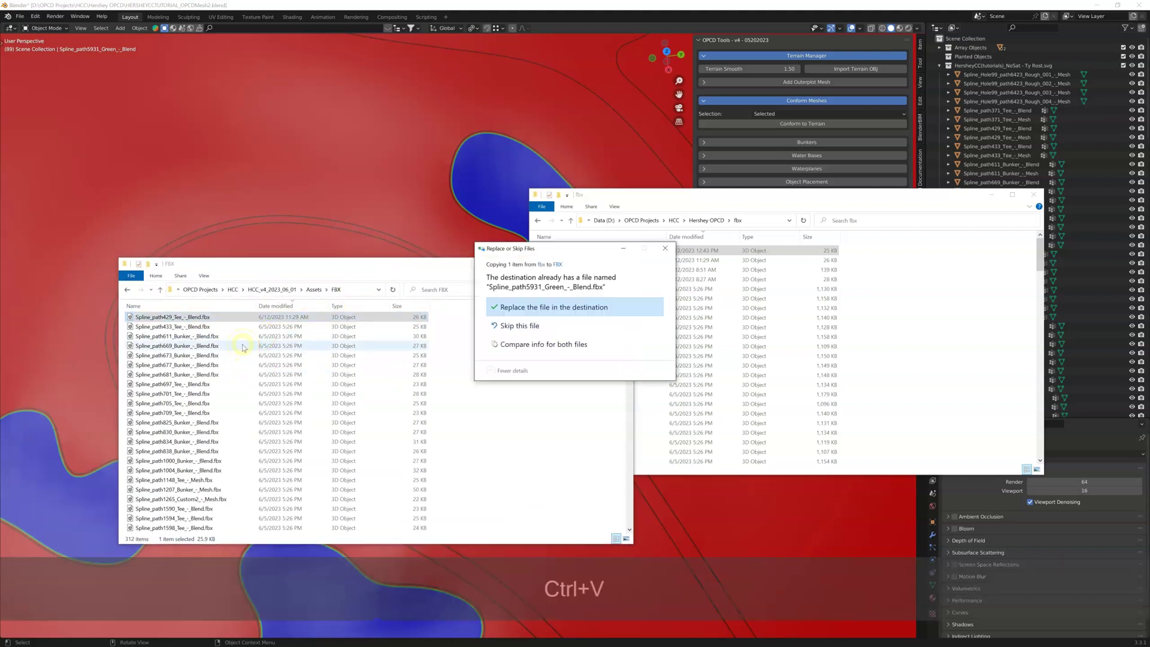
click(579, 310)
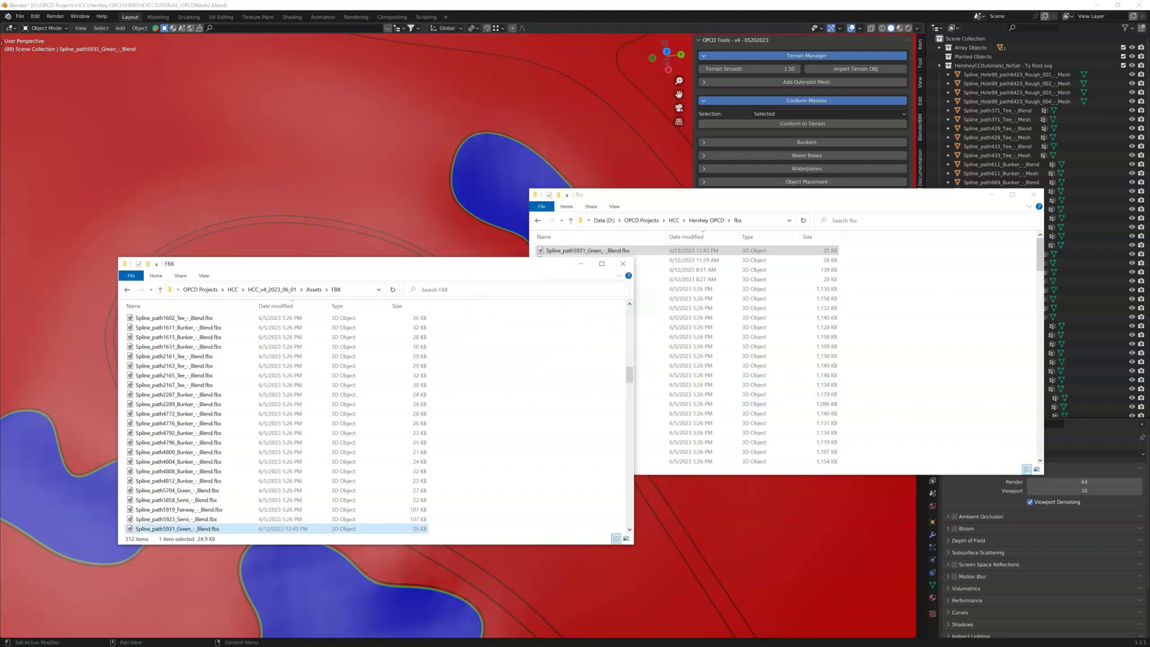
- Switch to Unity and inspect the reimported green blend along the fairway edge and down to the semi rough junction
key(alt+Tab)
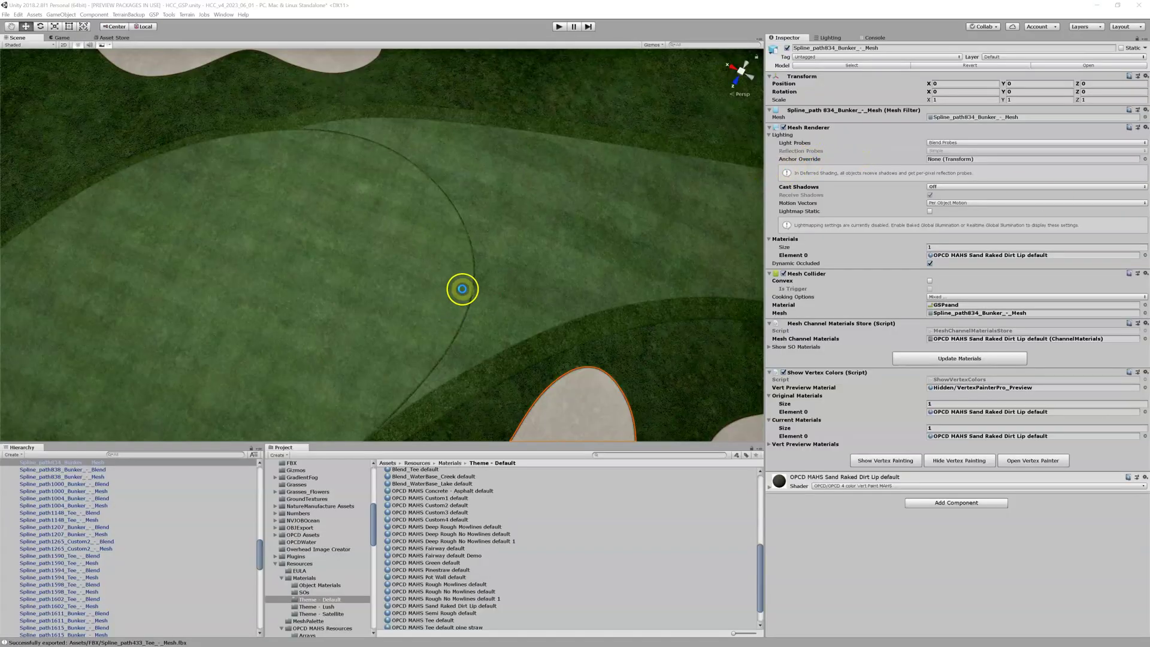
scroll(453, 286, up, 5)
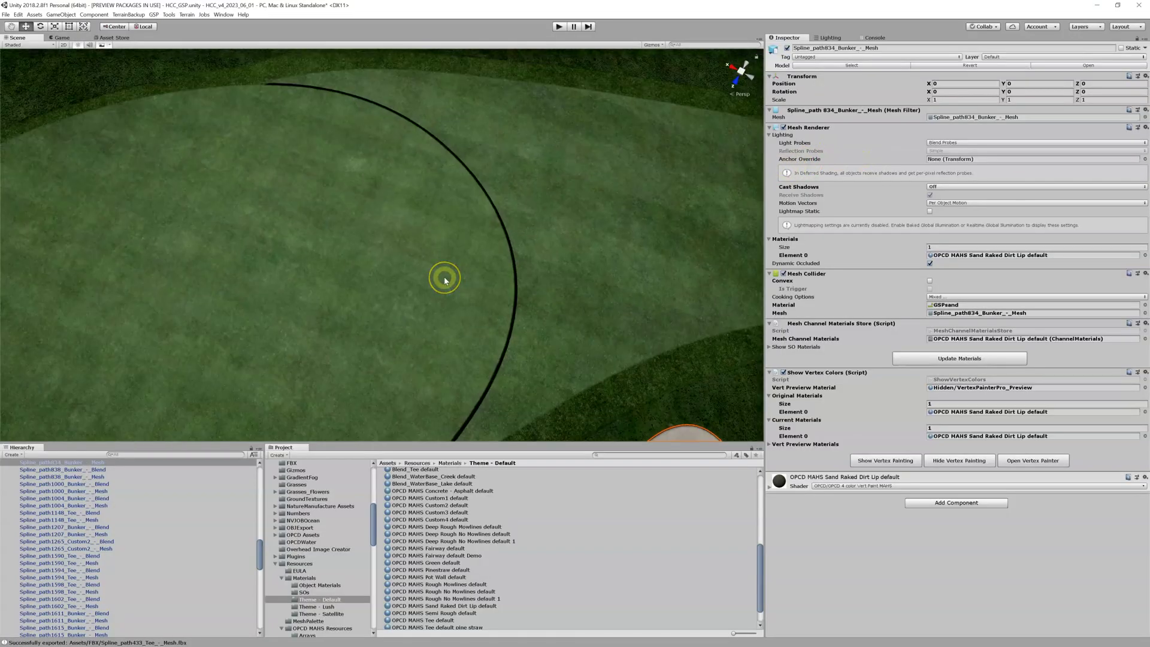
middle_drag(444, 277, 423, 207)
scroll(378, 239, down, 1)
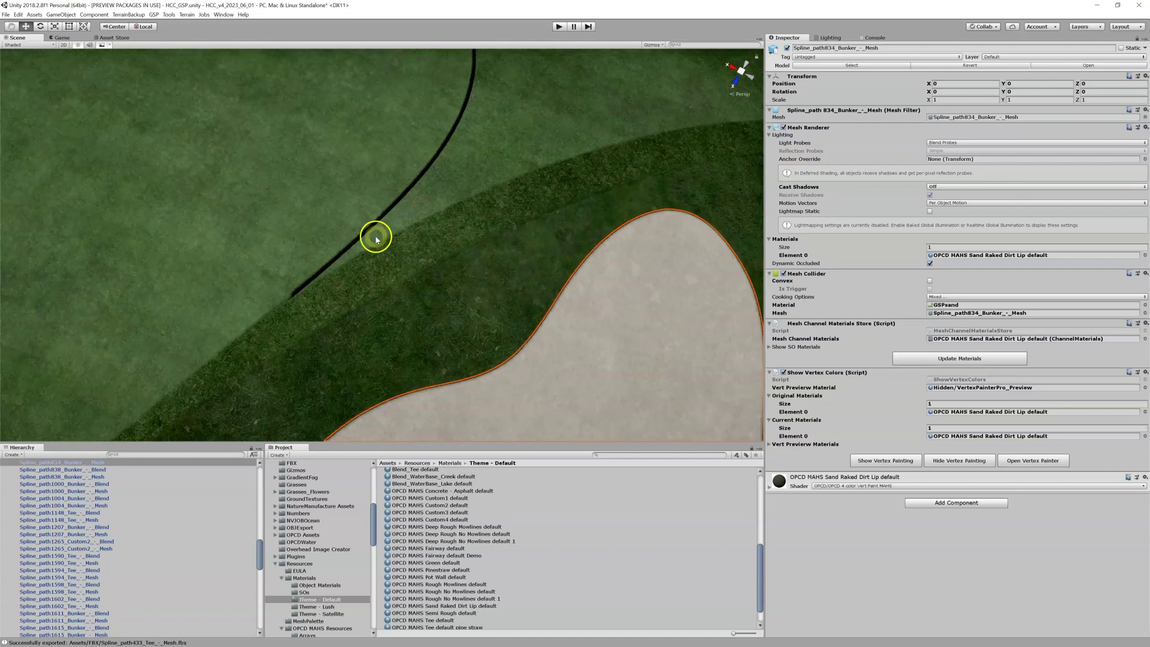
scroll(311, 282, down, 1)
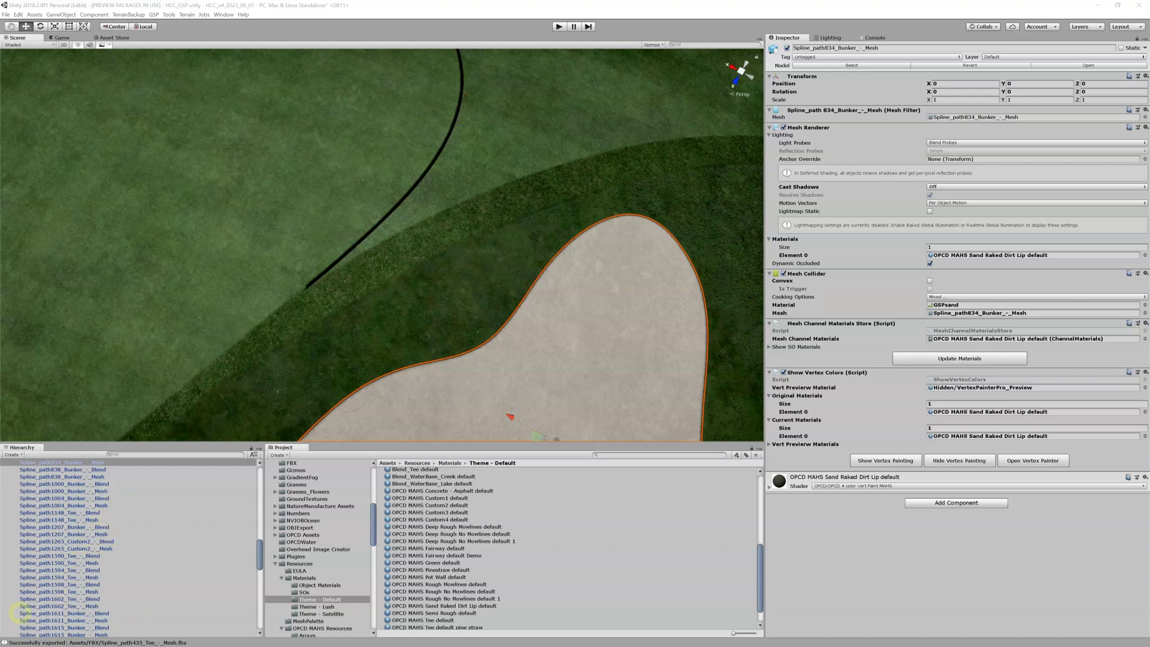
- Select Spline_path5931_Green_-_Blend, show its vertex painting to examine the colors around the green, and hide the painting again
click(108, 401)
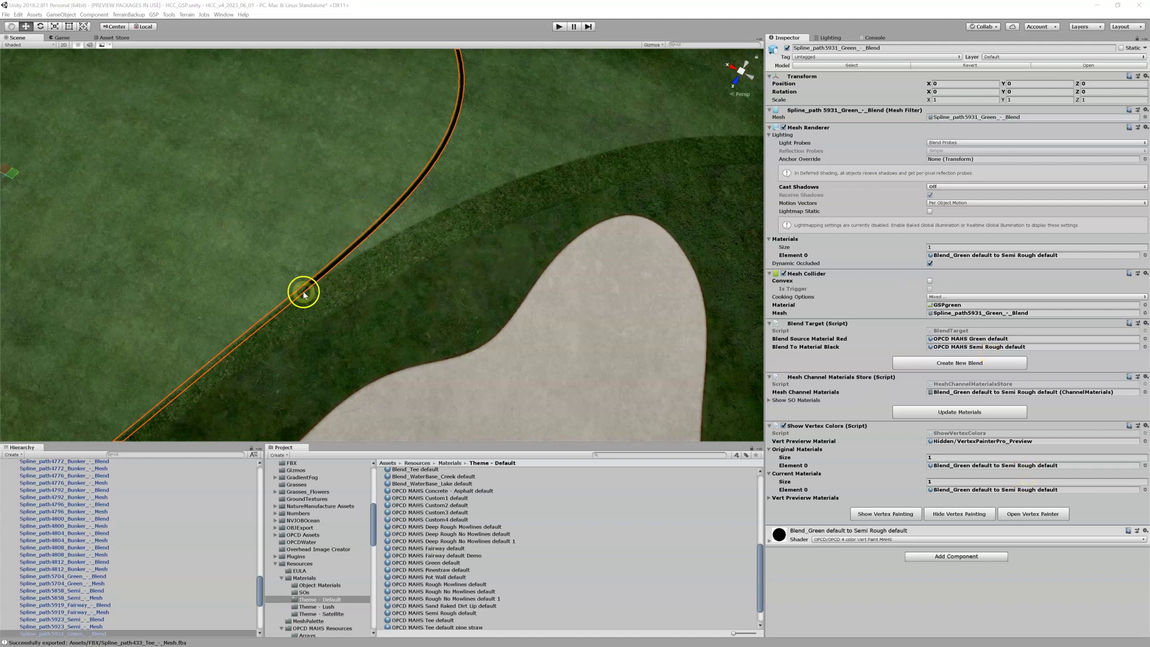
click(910, 519)
scroll(411, 254, up, 3)
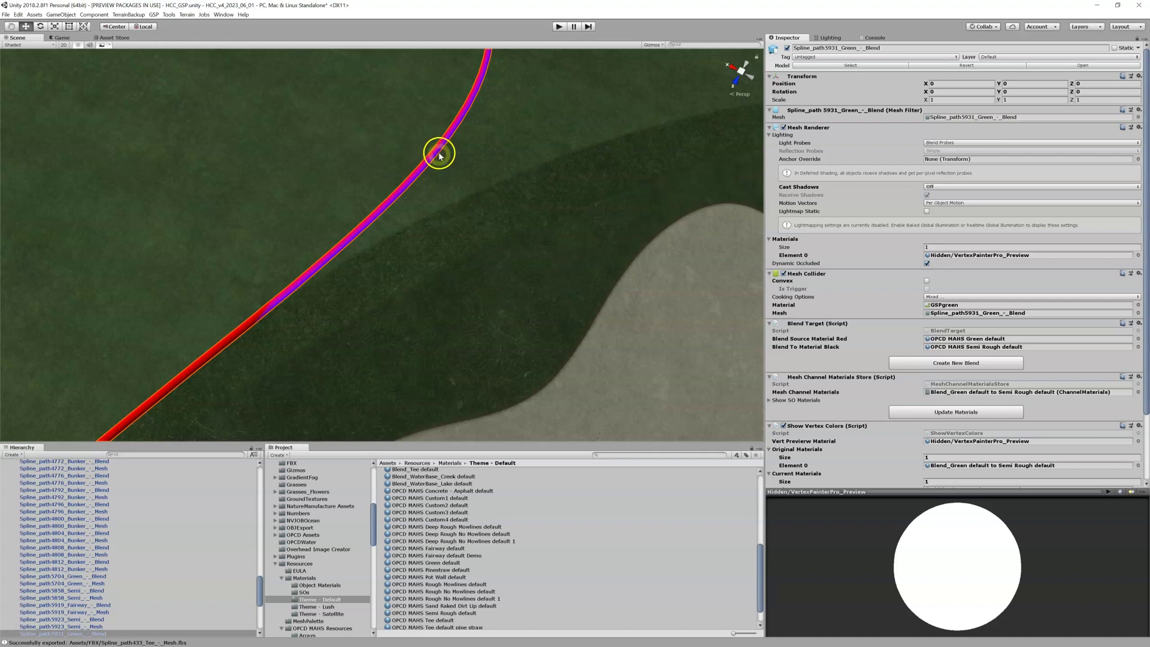
scroll(439, 154, down, 6)
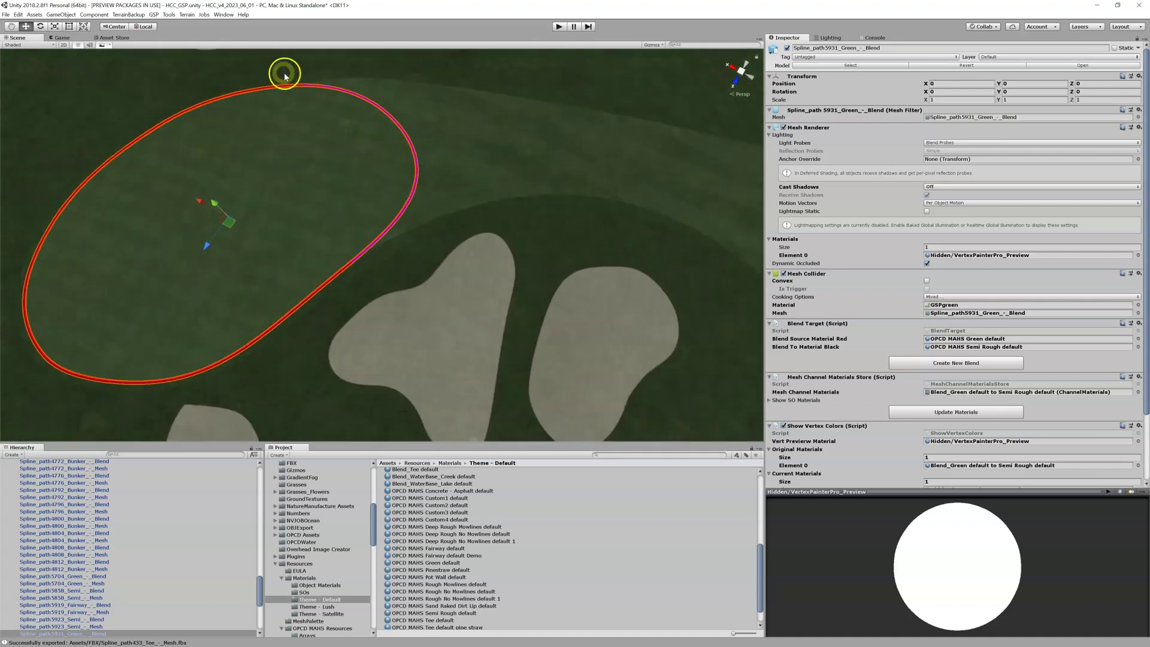
scroll(326, 124, up, 5)
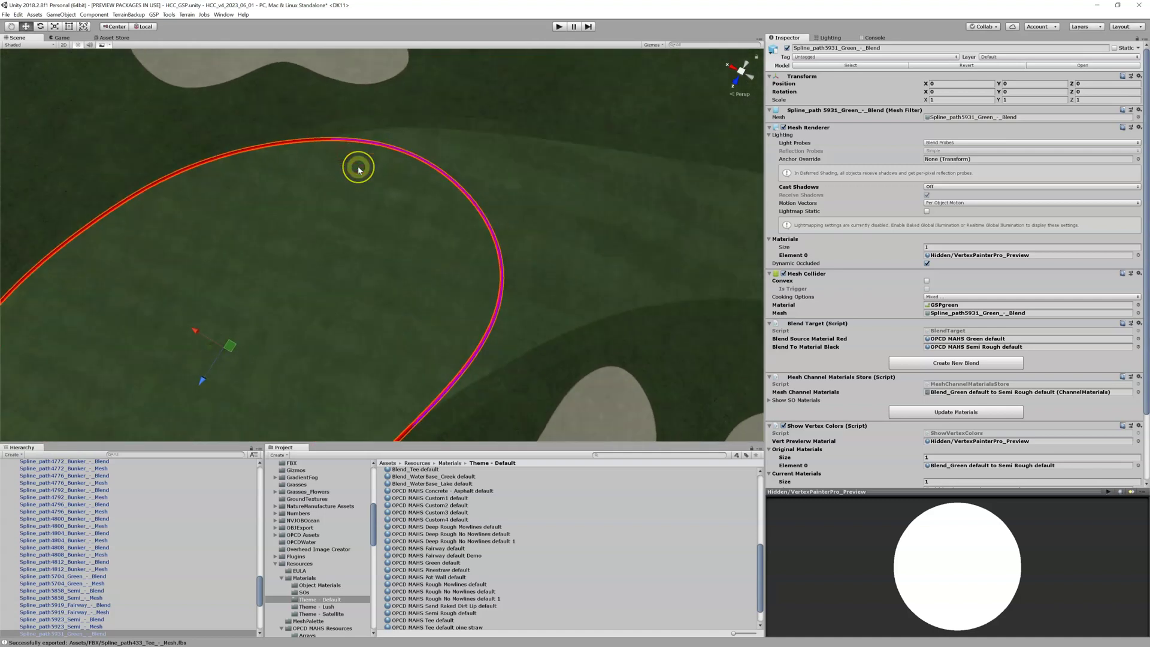
scroll(935, 383, down, 3)
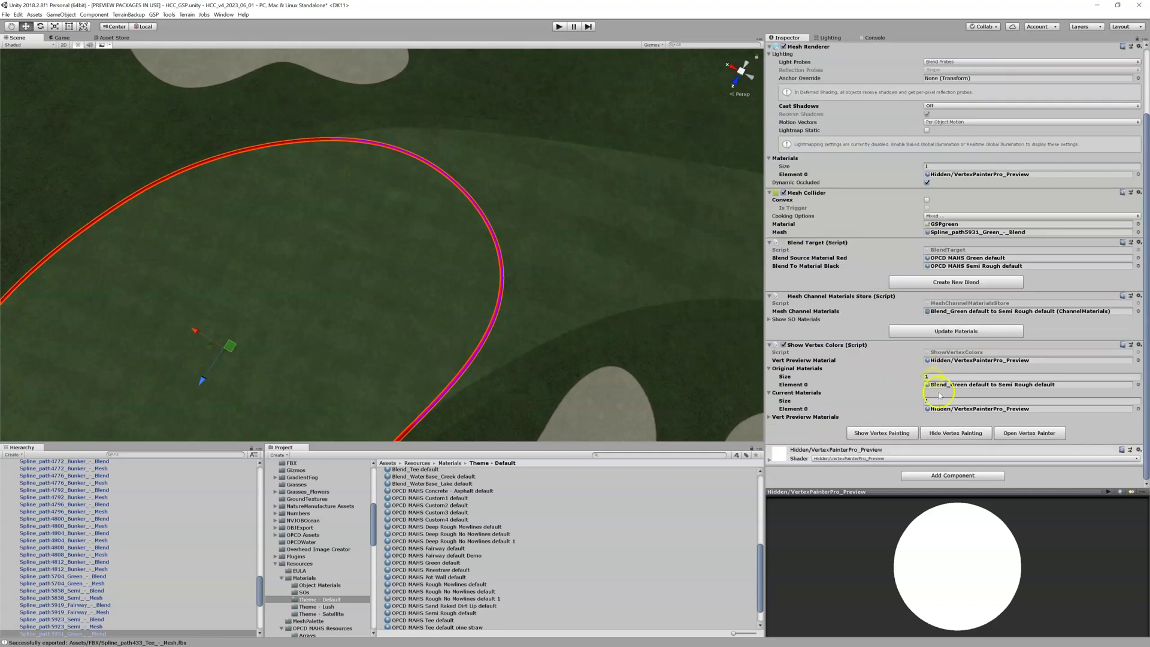
click(942, 434)
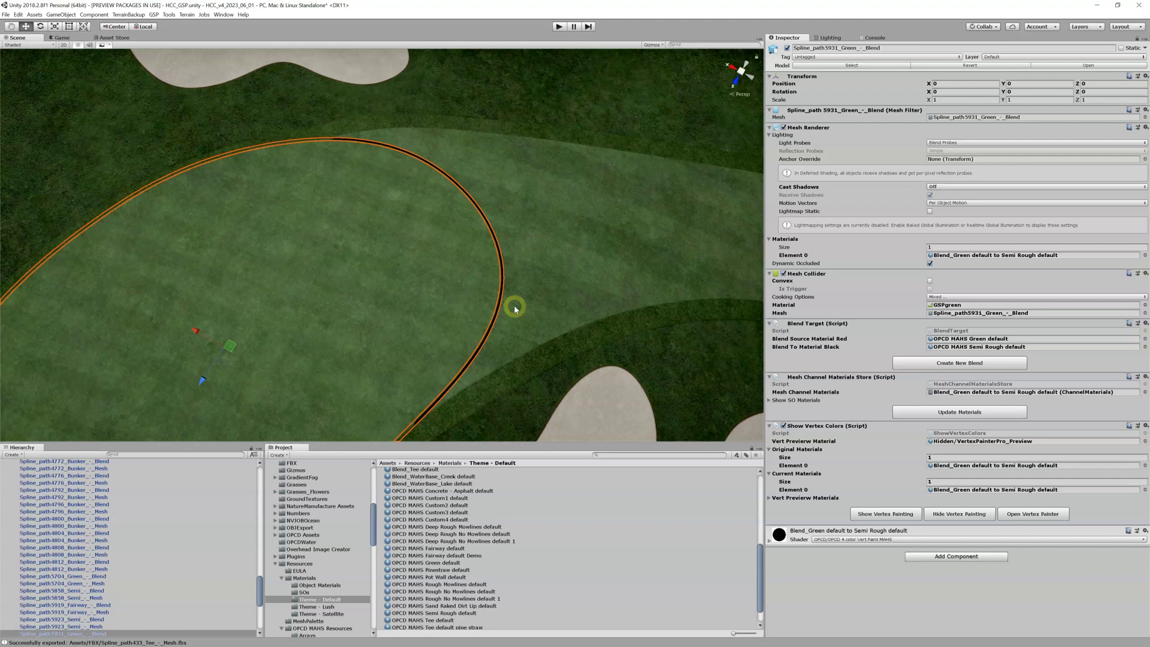
- Select Spline_path5942_Fairway_-_Mesh and show its vertex painting to identify the fairway's color channel, then hide it
click(568, 225)
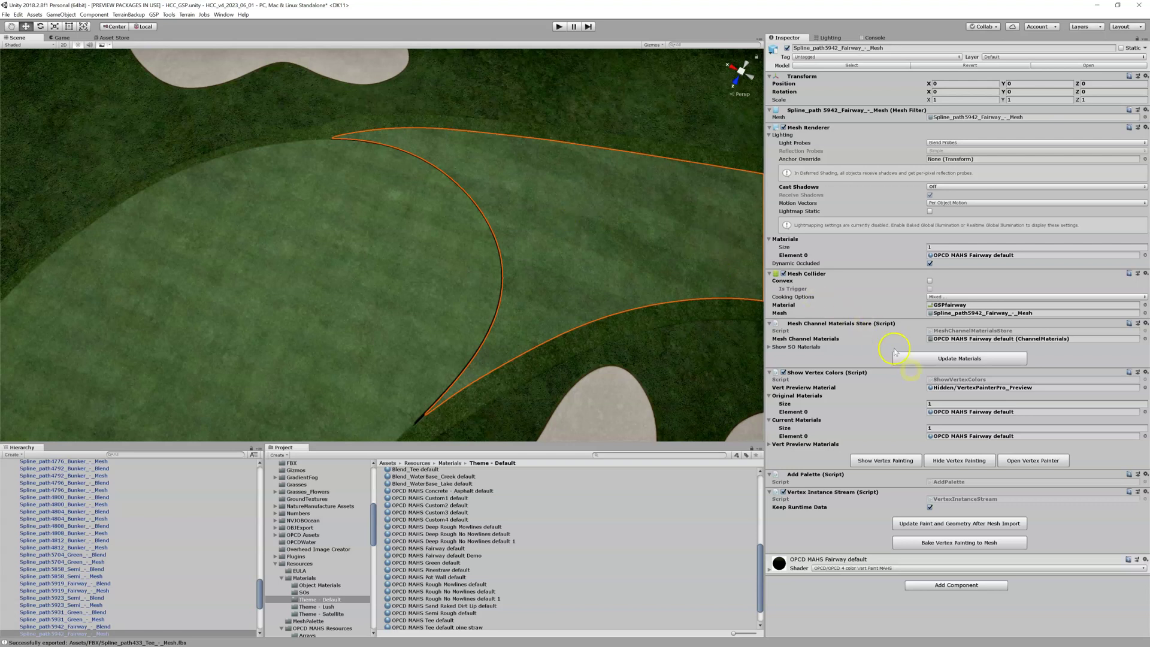
click(915, 460)
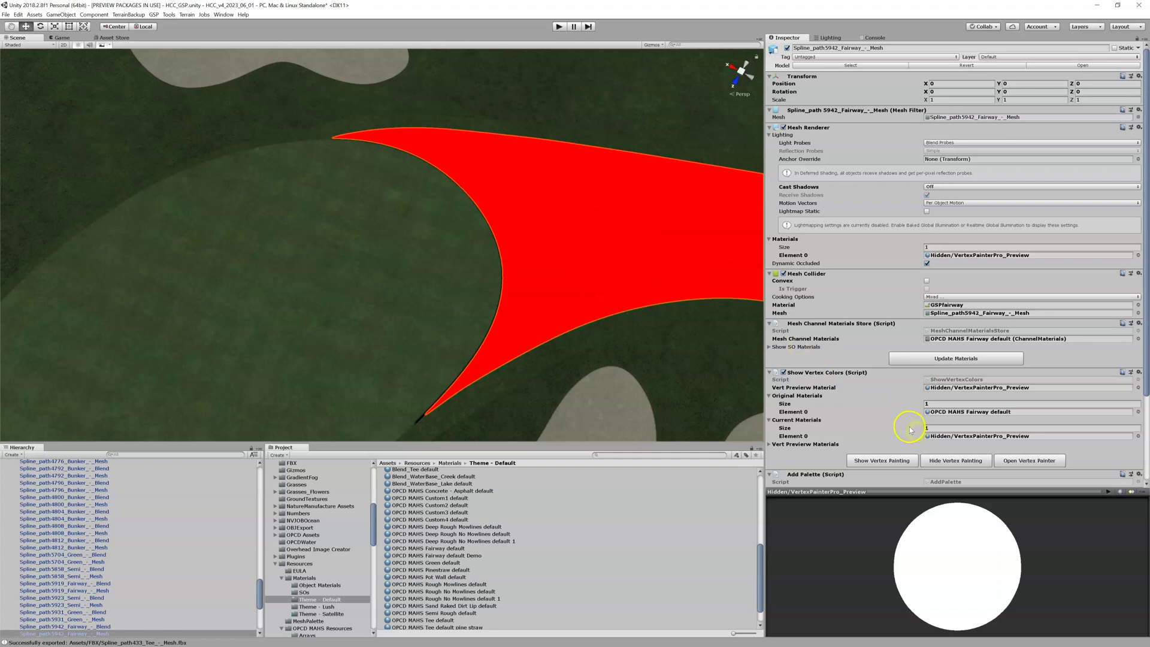
click(953, 461)
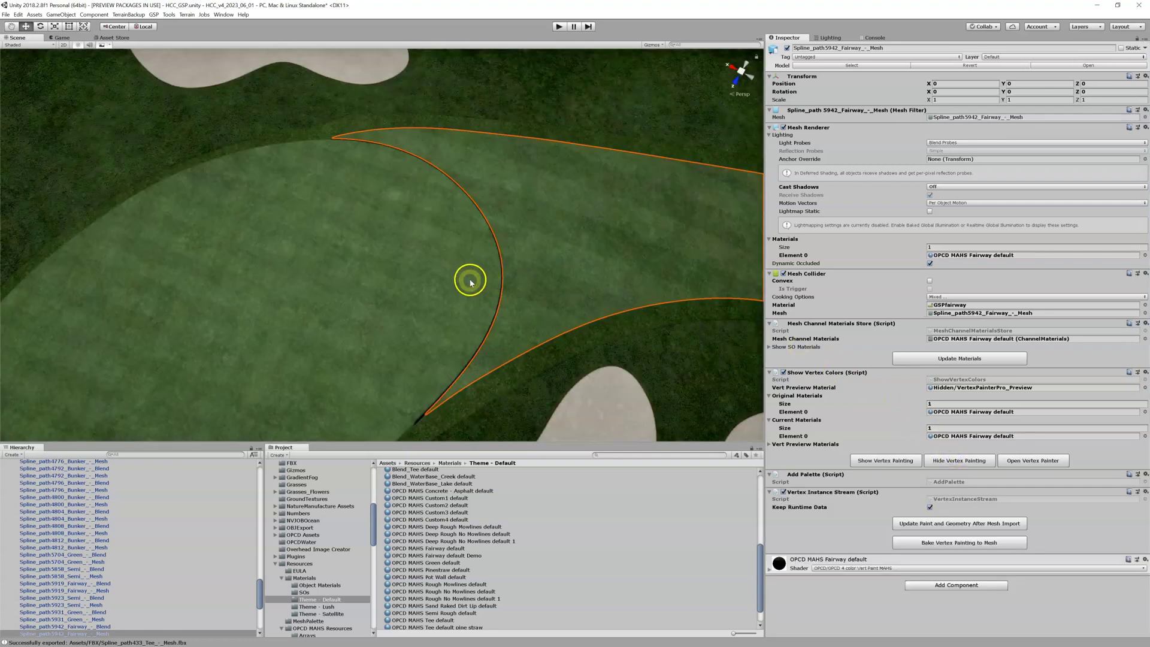
- Reselect the 5931 green blend, compare its vertex painting along the fairway side, and restore its normal material display
click(501, 259)
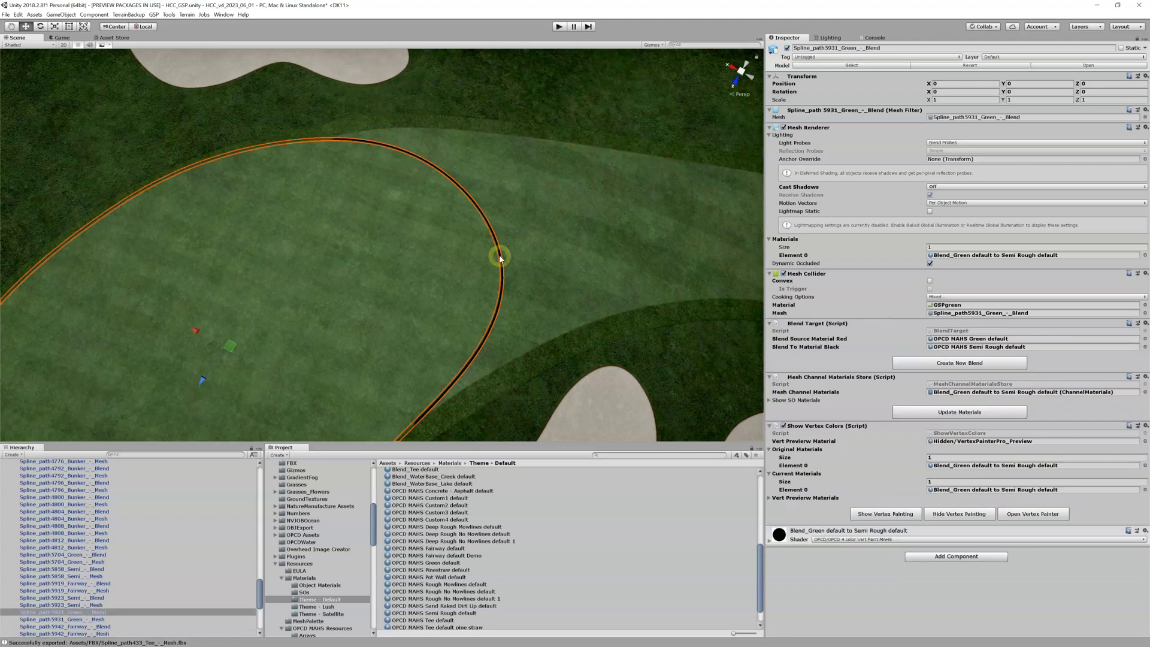
click(885, 514)
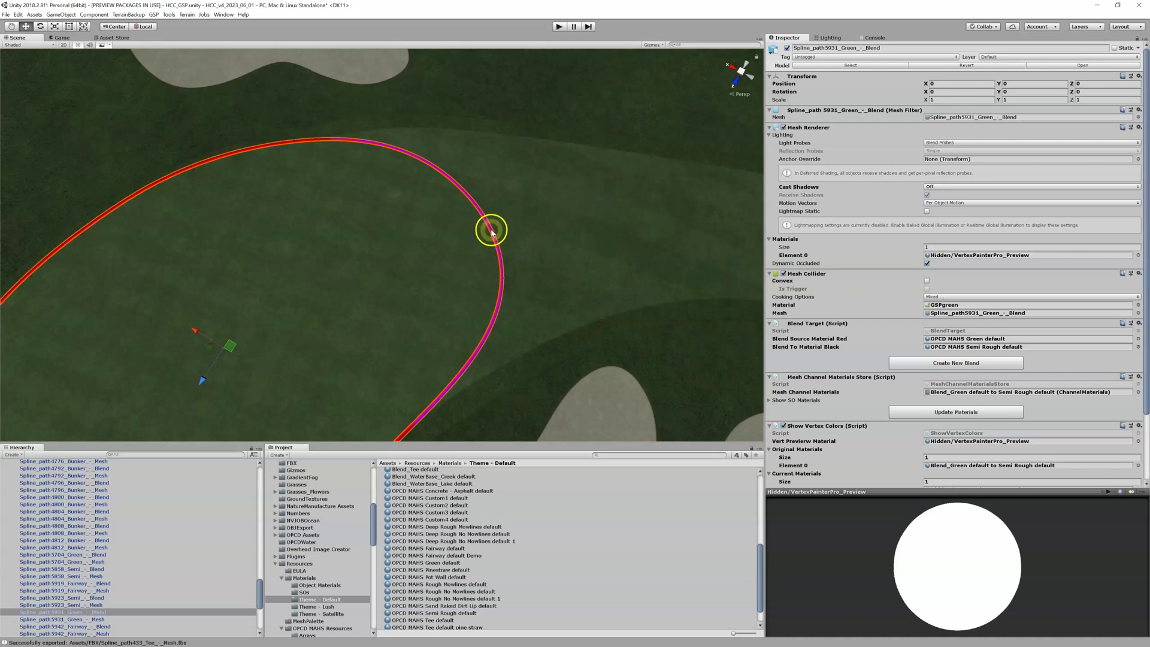
scroll(920, 405, down, 2)
scroll(921, 405, down, 4)
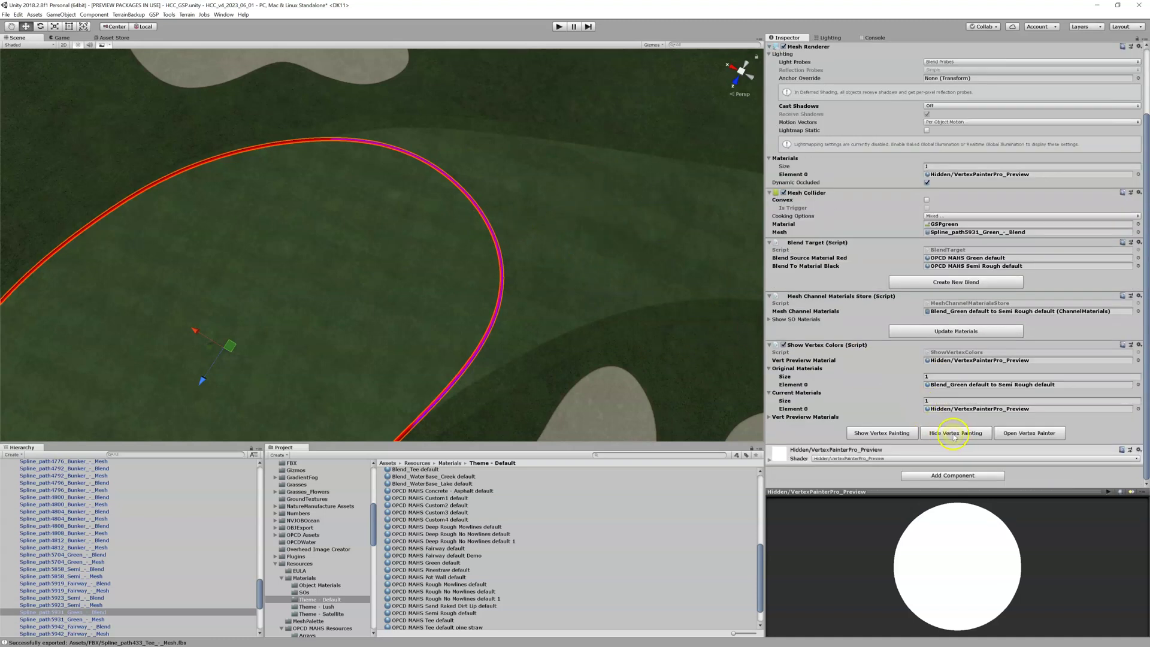
click(954, 434)
- Open the GSP Material Channel Editor and place its window beside the green, clear of the Inspector
click(168, 16)
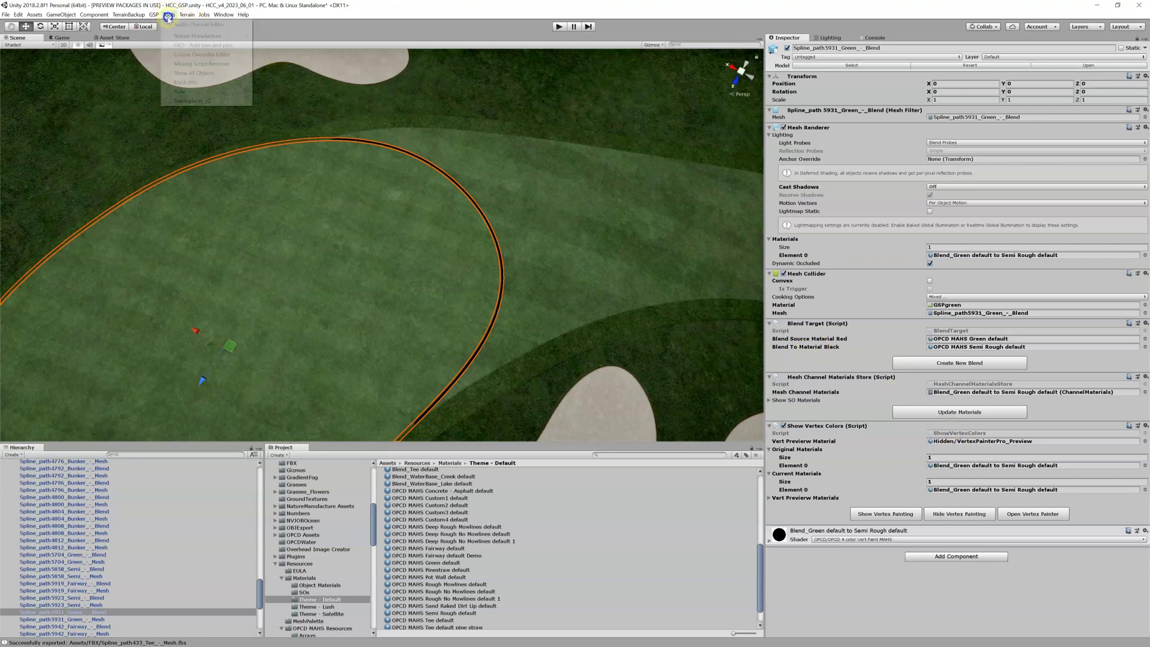
click(169, 16)
click(168, 16)
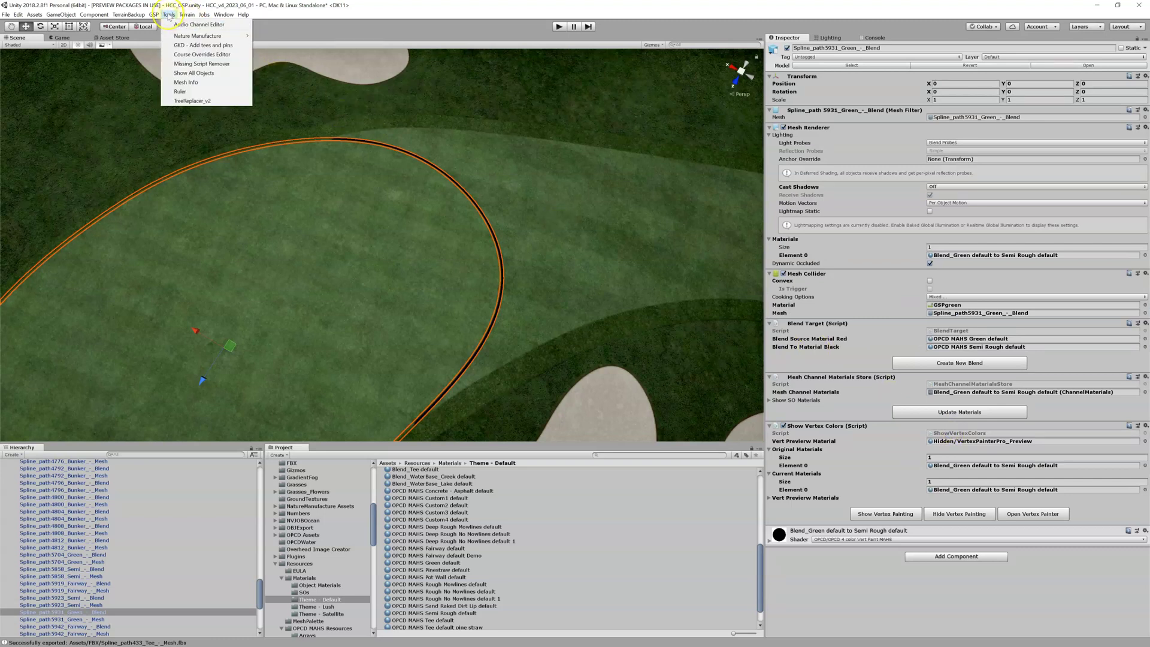
mouse_move(158, 17)
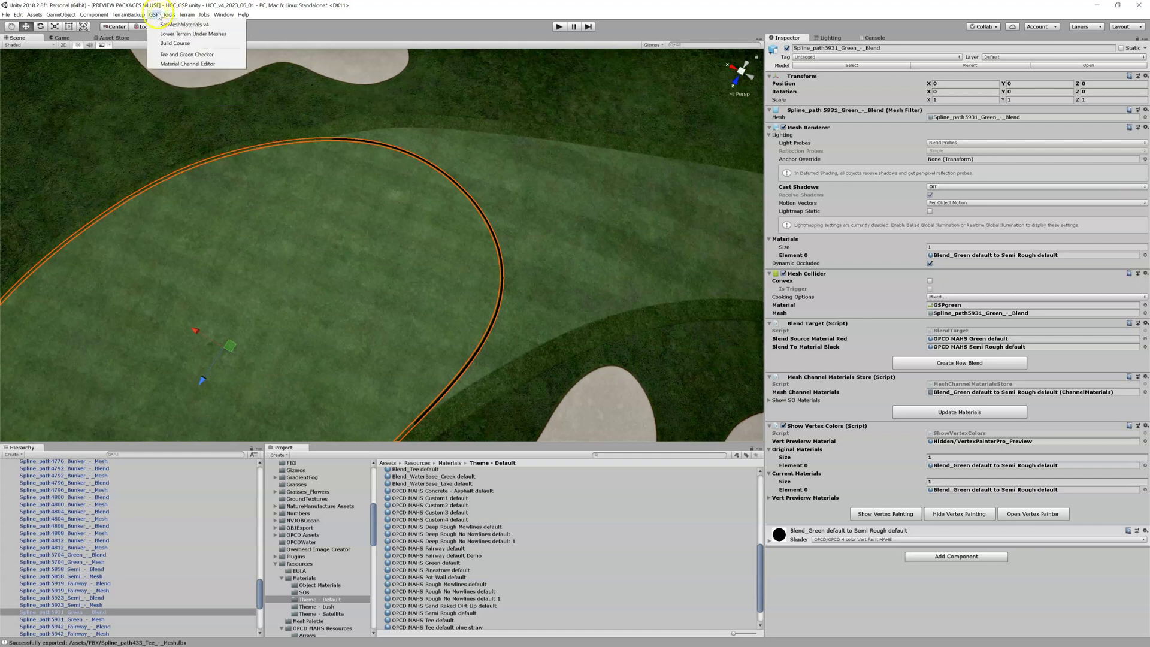
click(175, 63)
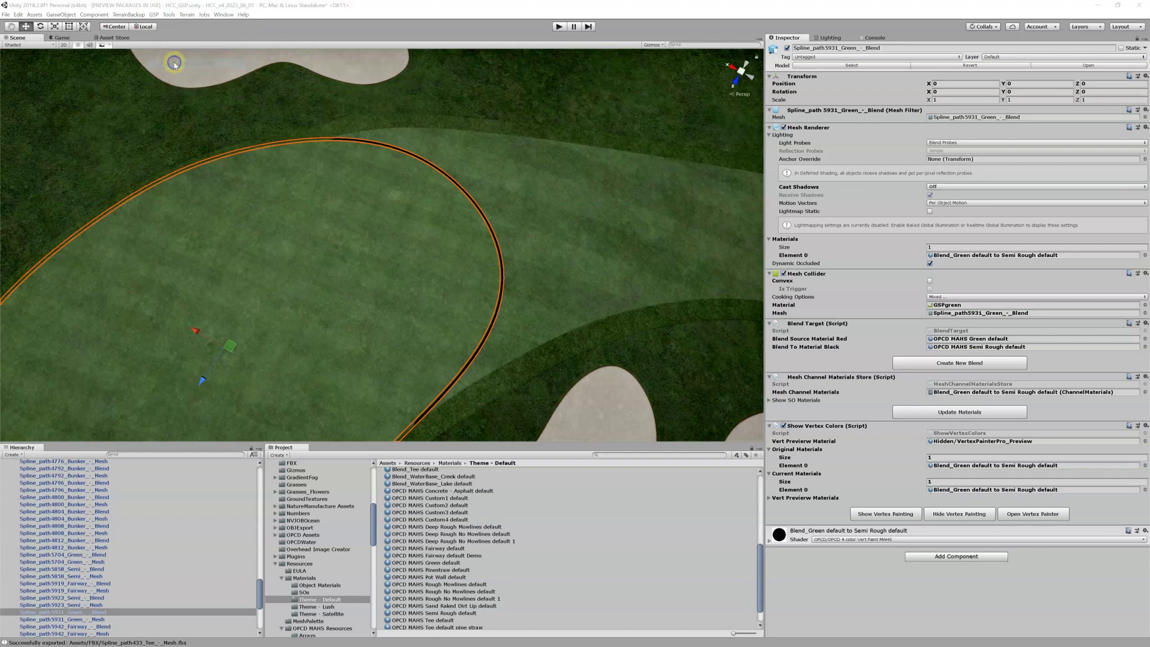
drag(810, 87, 242, 105)
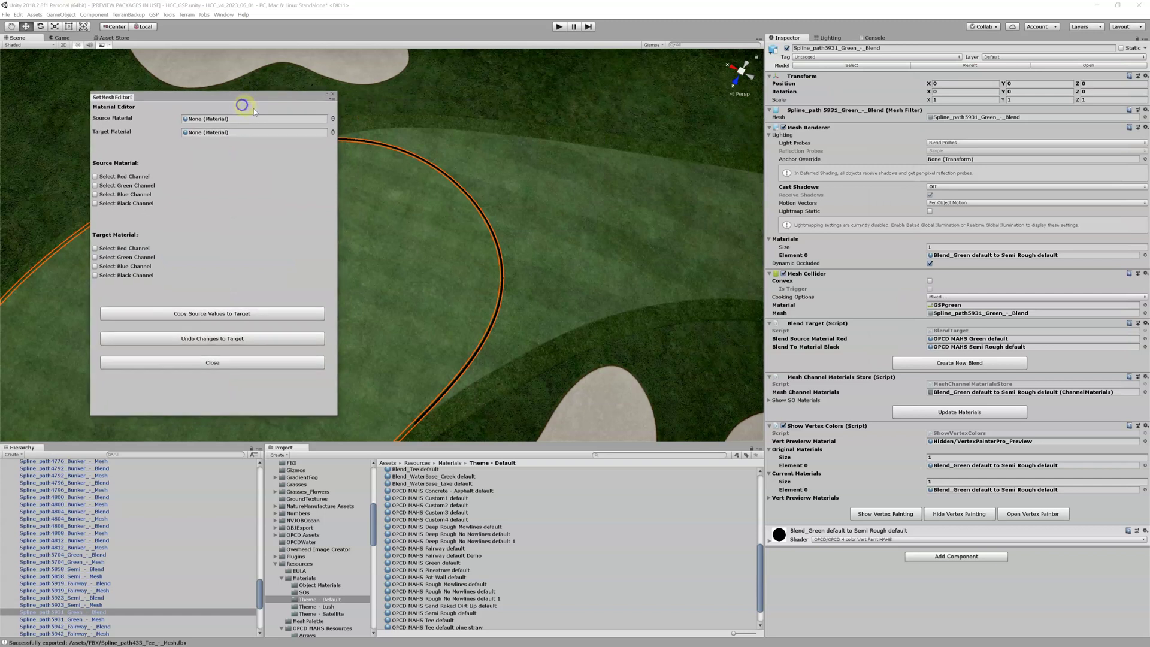
- Locate the material used by the 5942 fairway mesh and assign OPCD MAHS Fairway default as the Source Material
click(522, 192)
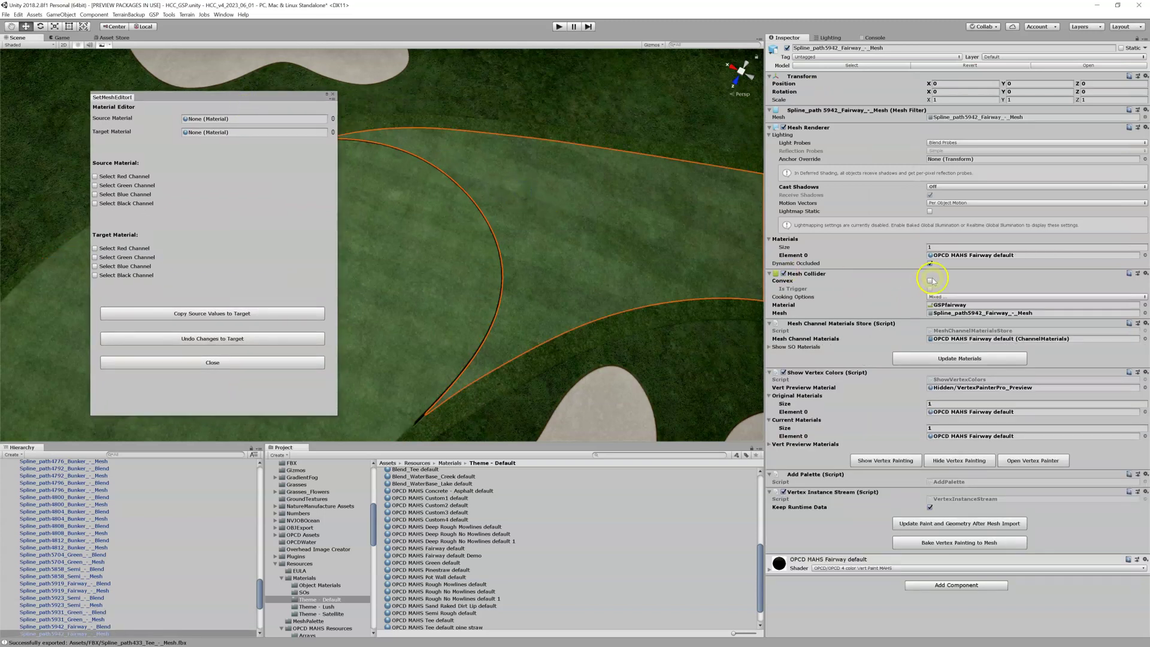
click(571, 209)
click(928, 254)
drag(436, 548, 247, 214)
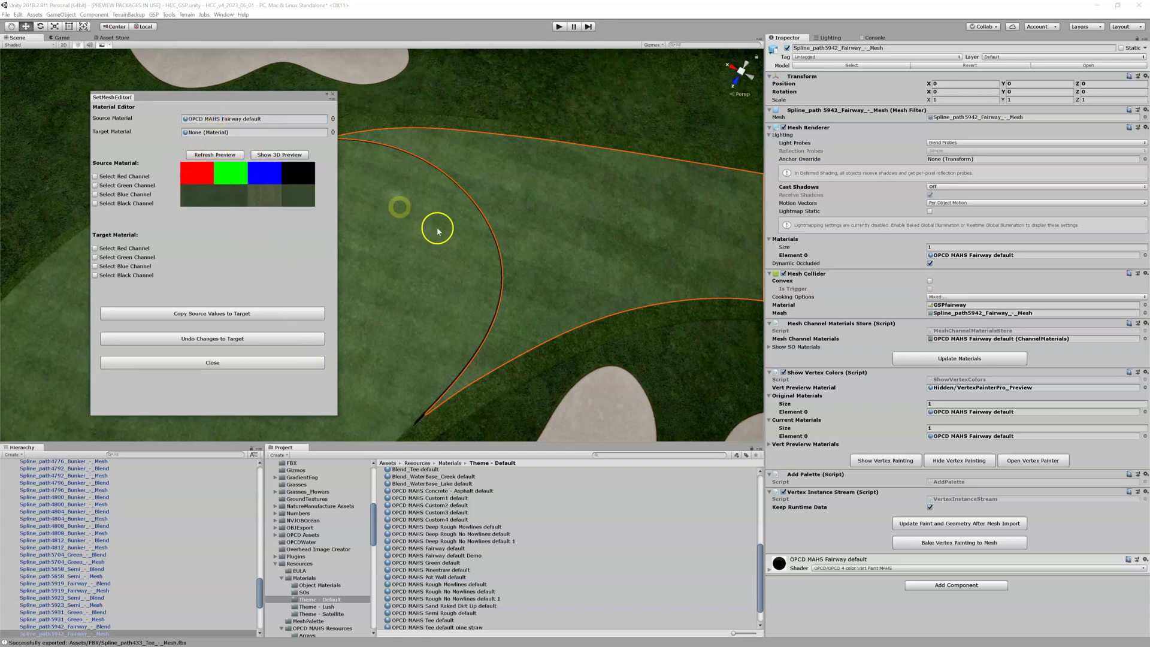
- Locate the material used by the 5931 green blend and assign Blend_Green default to Semi Rough default as the Target Material
click(446, 389)
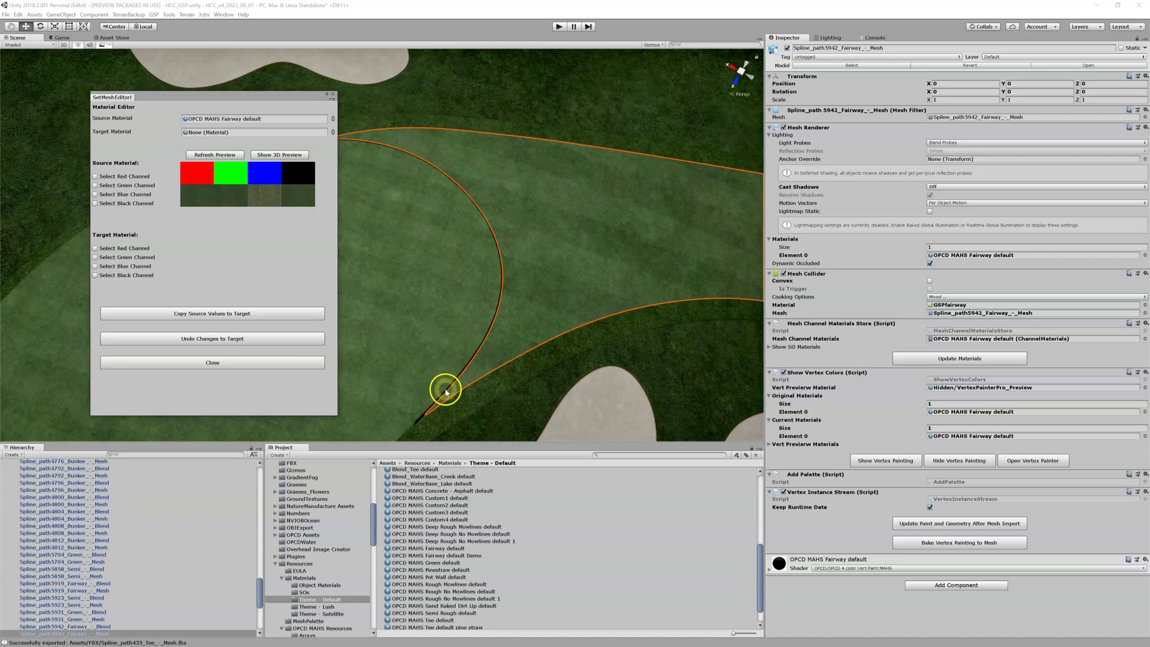
click(446, 392)
click(446, 392)
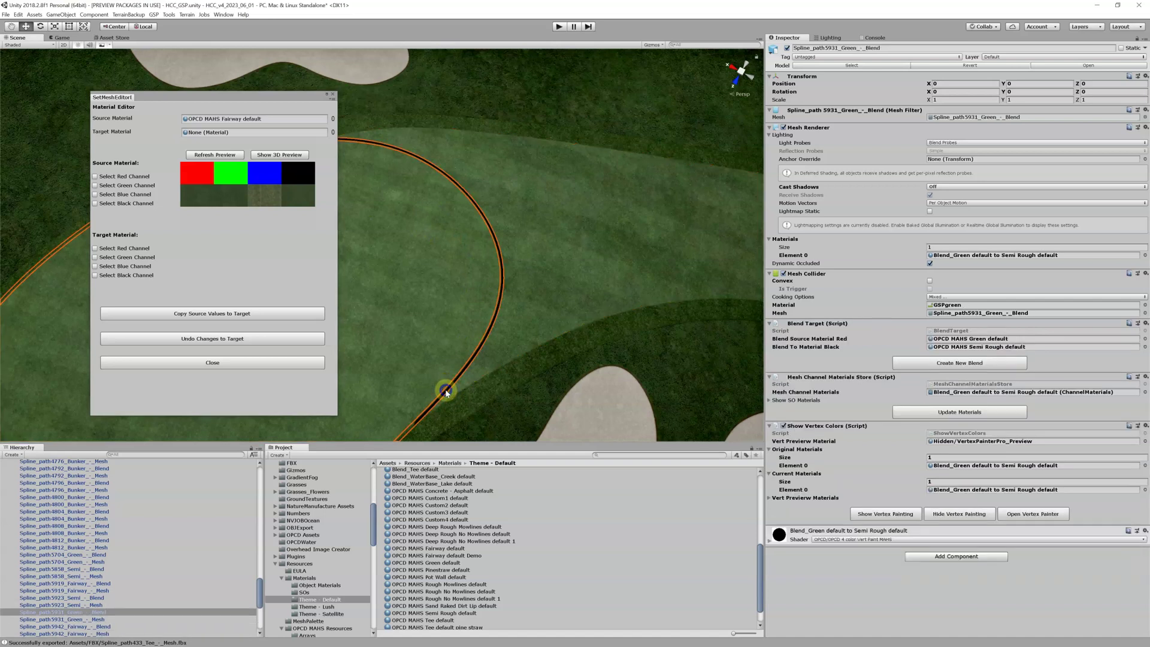
click(964, 255)
drag(407, 530, 209, 131)
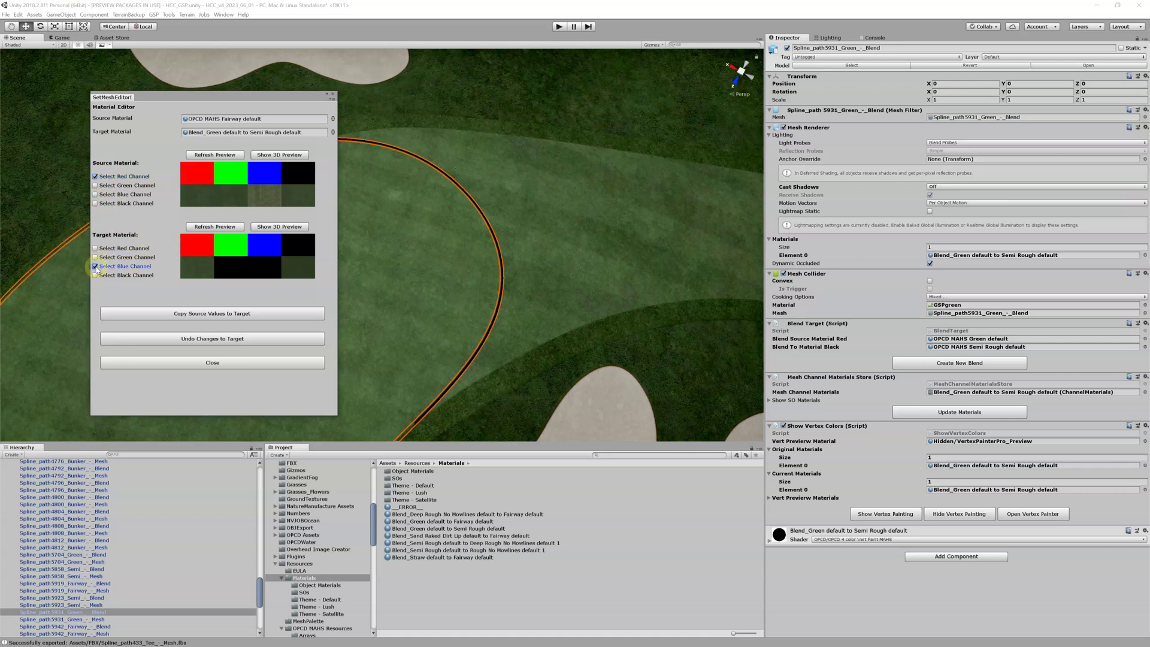
- Copy the fairway material's red channel into the green blend's blue channel, close the channel editor, and update the 5931 blend's materials
click(198, 314)
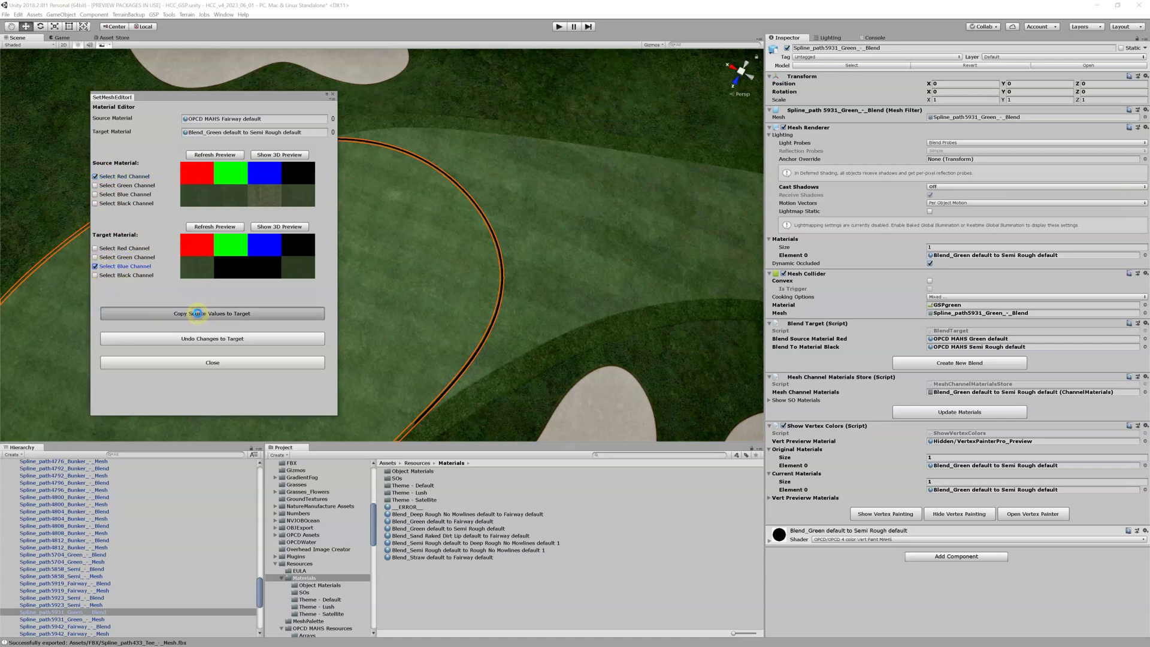
click(333, 96)
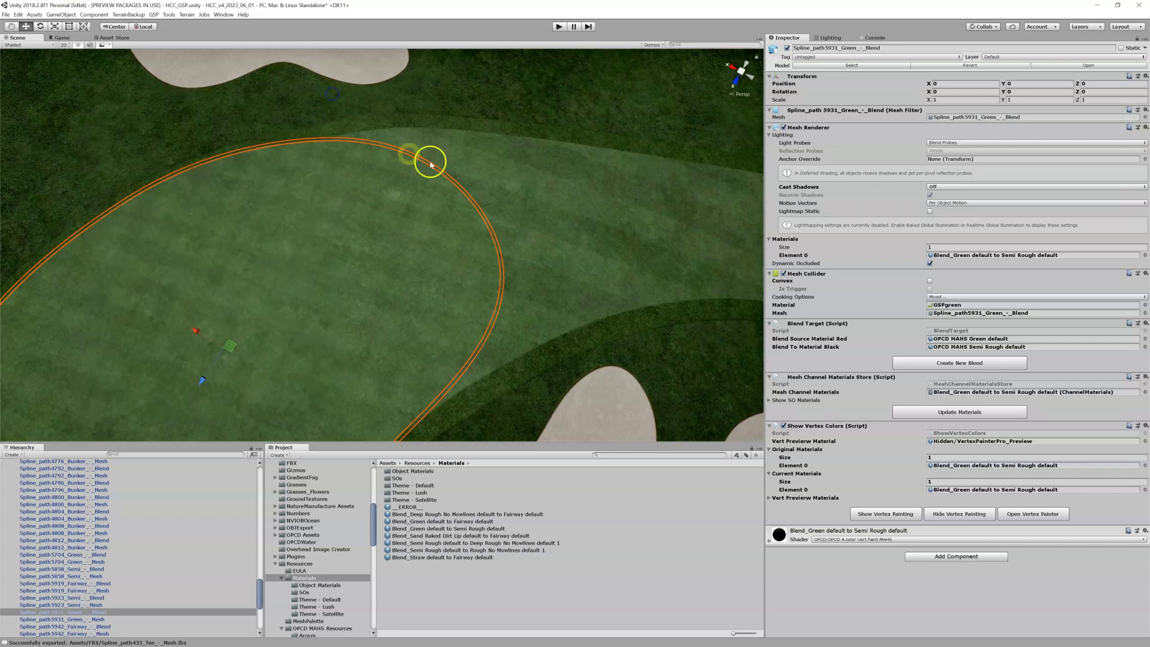
click(966, 413)
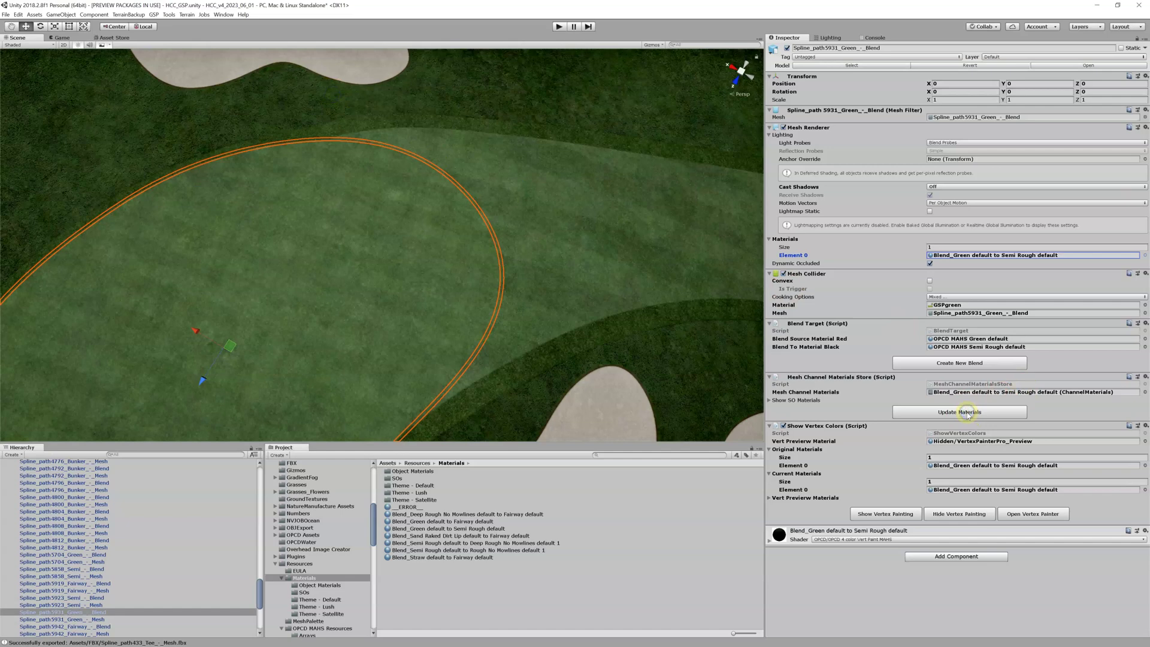
- Examine the 5931 green blend's transition to fairway and semi rough up close, selecting the neighbouring rough mesh to clear the blend's outline
key(shift+w)
right_drag(372, 282, 328, 260)
key(w)
key(w)
key(s)
key(s)
key(s)
key(s)
key(s)
key(s)
key(s)
key(s)
key(s)
key(s)
key(s)
key(s)
key(s)
key(s)
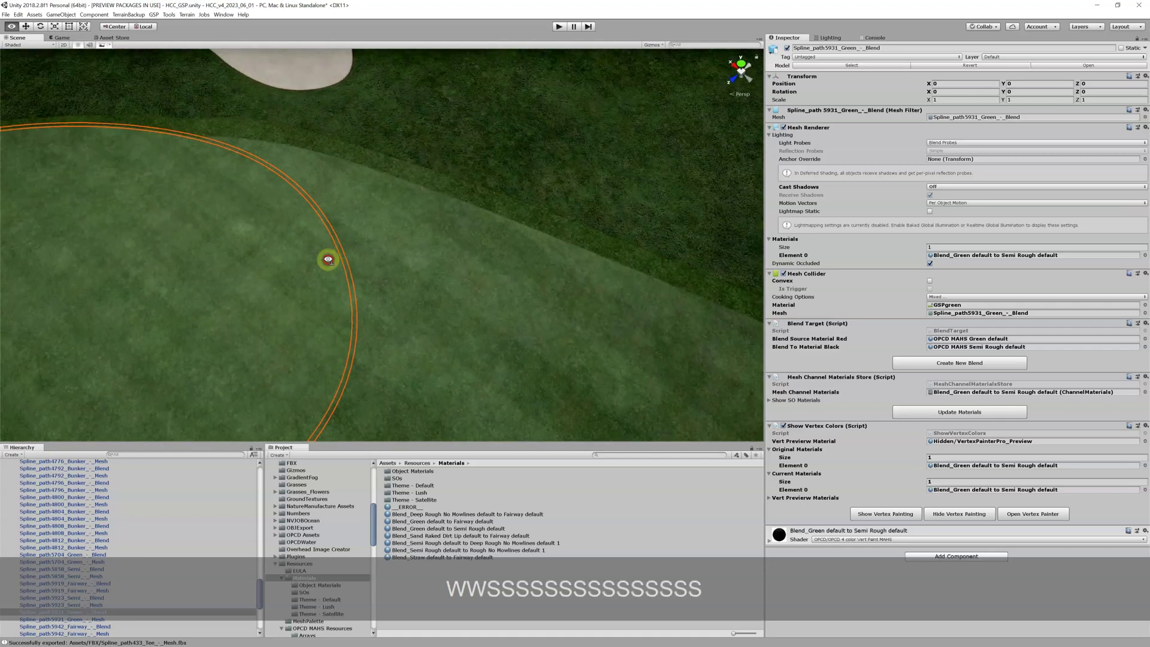
click(431, 116)
right_drag(329, 211, 334, 187)
key(shift+s)
key(w)
key(w)
key(w)
key(w)
key(w)
key(w)
key(w)
key(e)
key(s)
key(s)
right_drag(354, 245, 359, 279)
key(w)
key(w)
key(w)
key(w)
key(w)
key(w)
key(w)
key(w)
key(w)
key(w)
key(w)
key(w)
key(w)
key(w)
key(w)
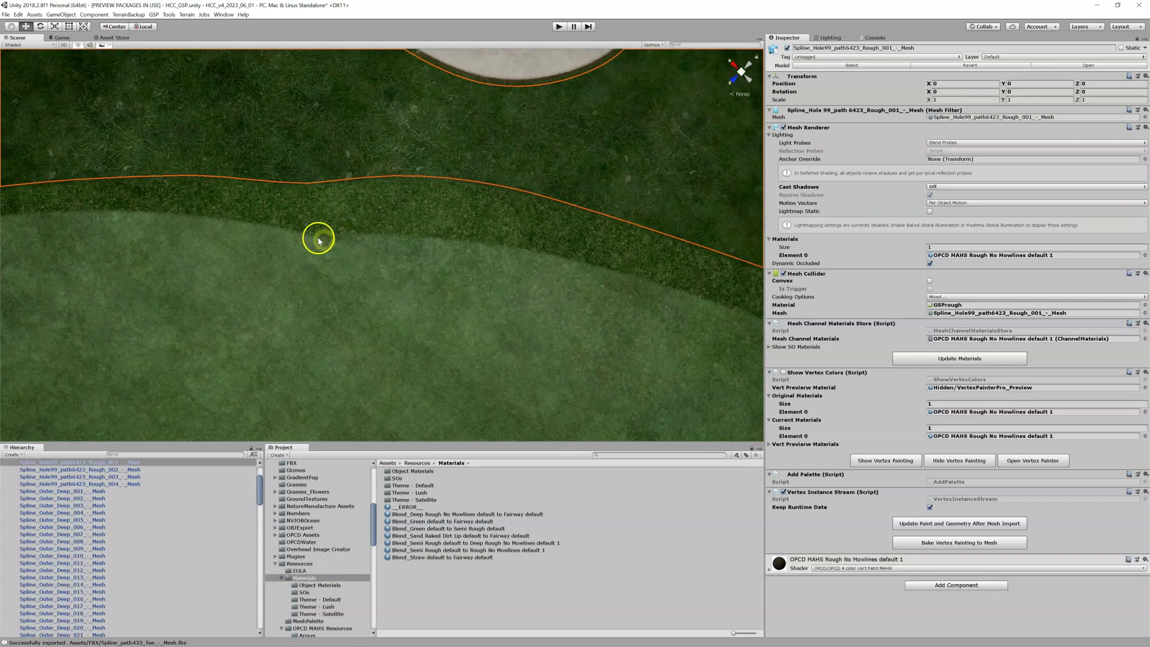
- Inspect the junction of green, fairway and semi rough near the large bunker, selecting the adjoining meshes to check the blend there
key(shift+s)
right_drag(326, 239, 747, 180)
key(w)
key(s)
key(w)
key(w)
key(w)
key(w)
key(s)
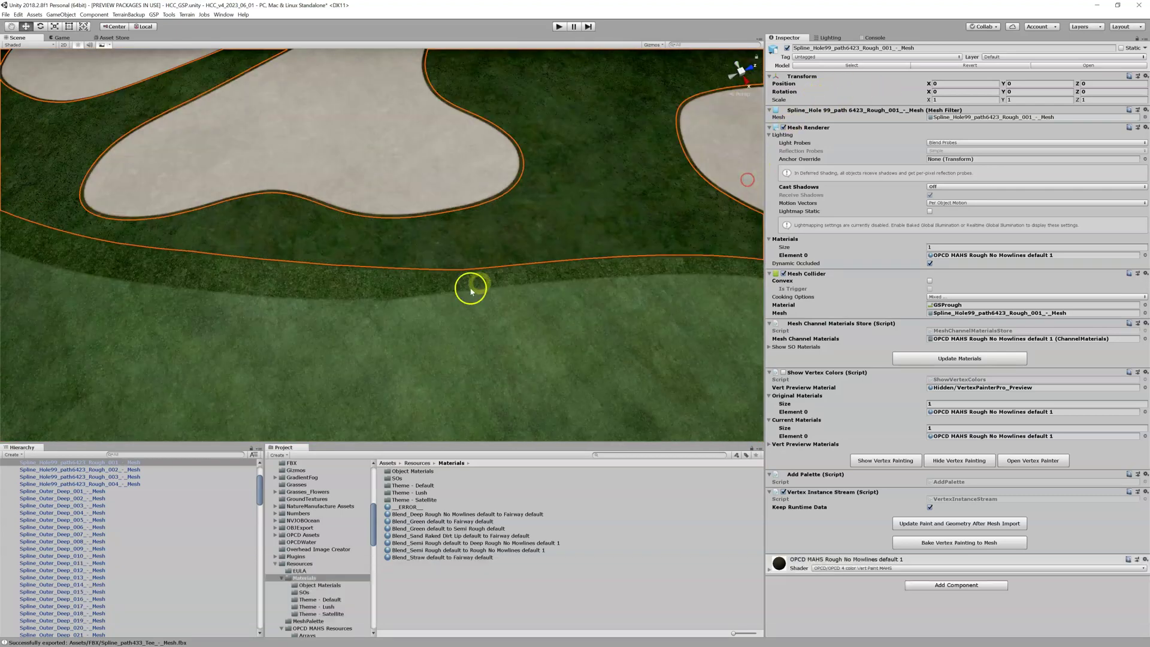
click(354, 330)
click(339, 303)
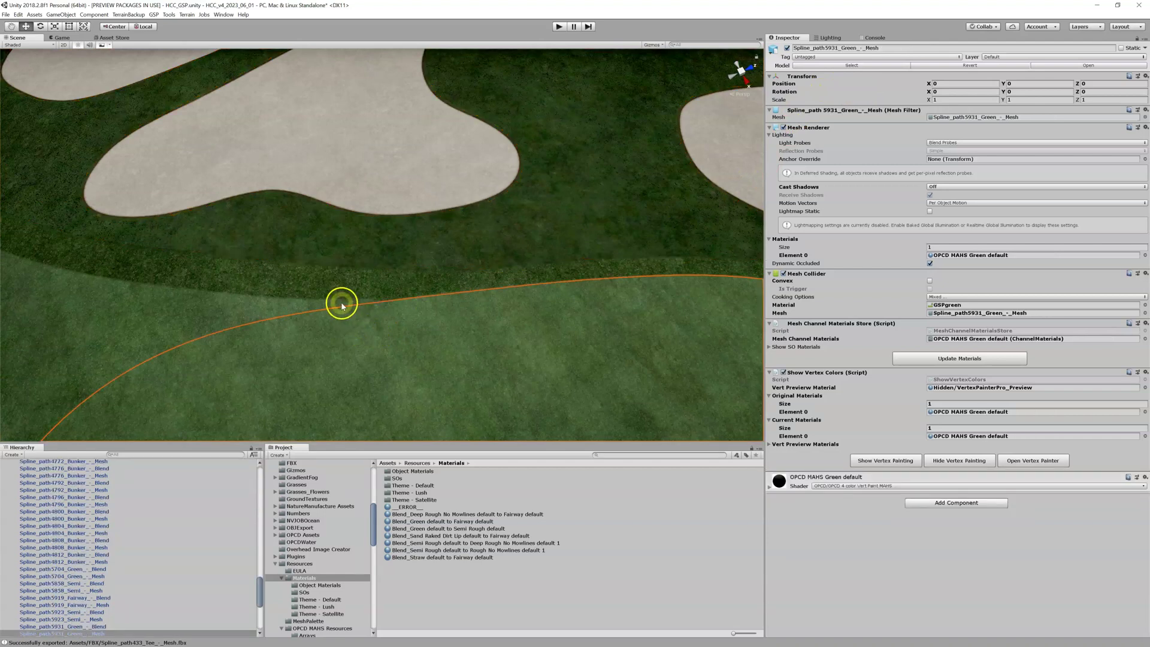
click(334, 305)
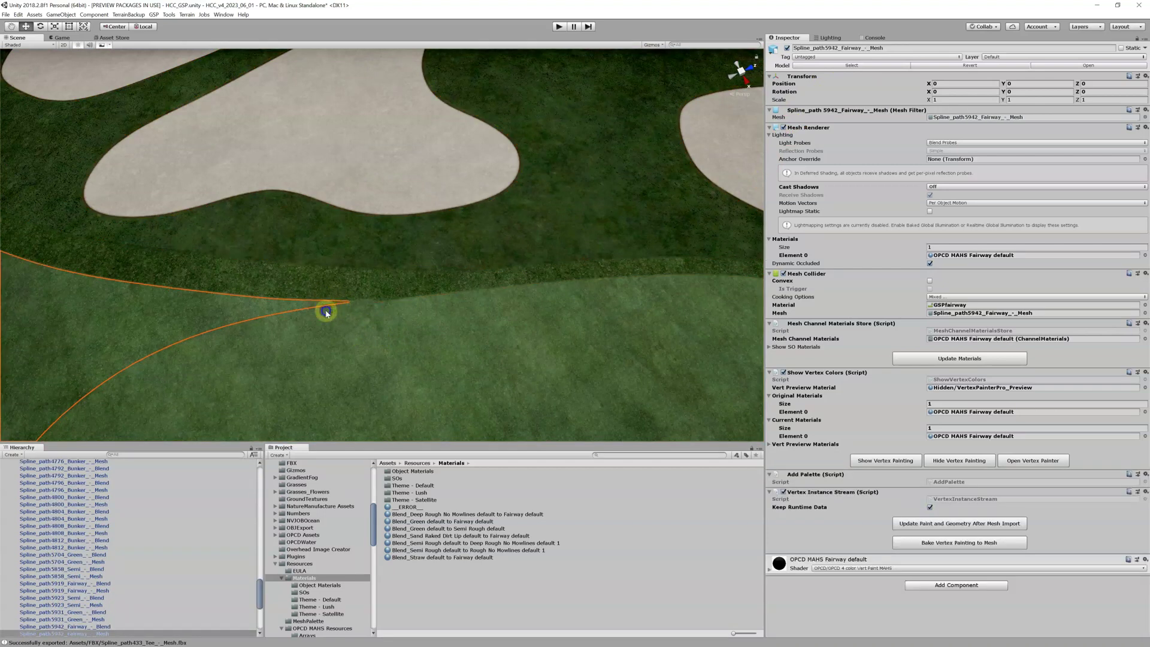
click(325, 307)
click(325, 307)
click(328, 309)
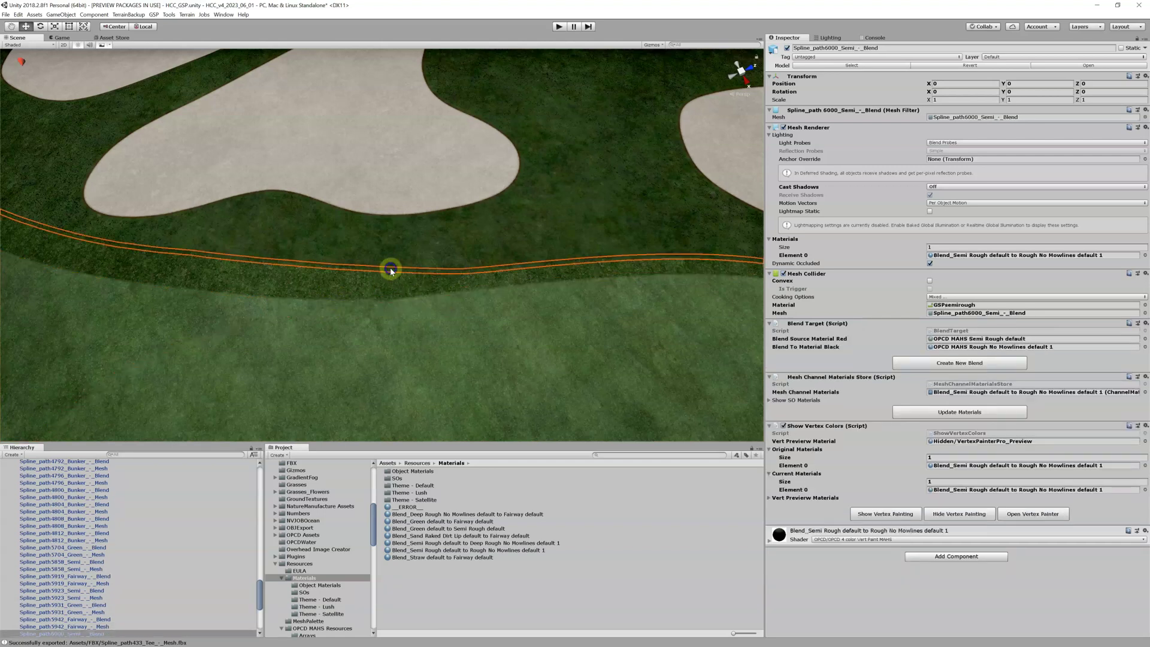
- Review the finished blending around the whole green and its fairway approach from above
alt+drag(411, 300, 126, 274)
shift+right_drag(126, 274, 1115, 339)
key(shift+s)
key(shift+e)
key(shift+w)
key(shift+a)
key(shift+w)
key(shift+s)
key(shift+w)
key(shift+a)
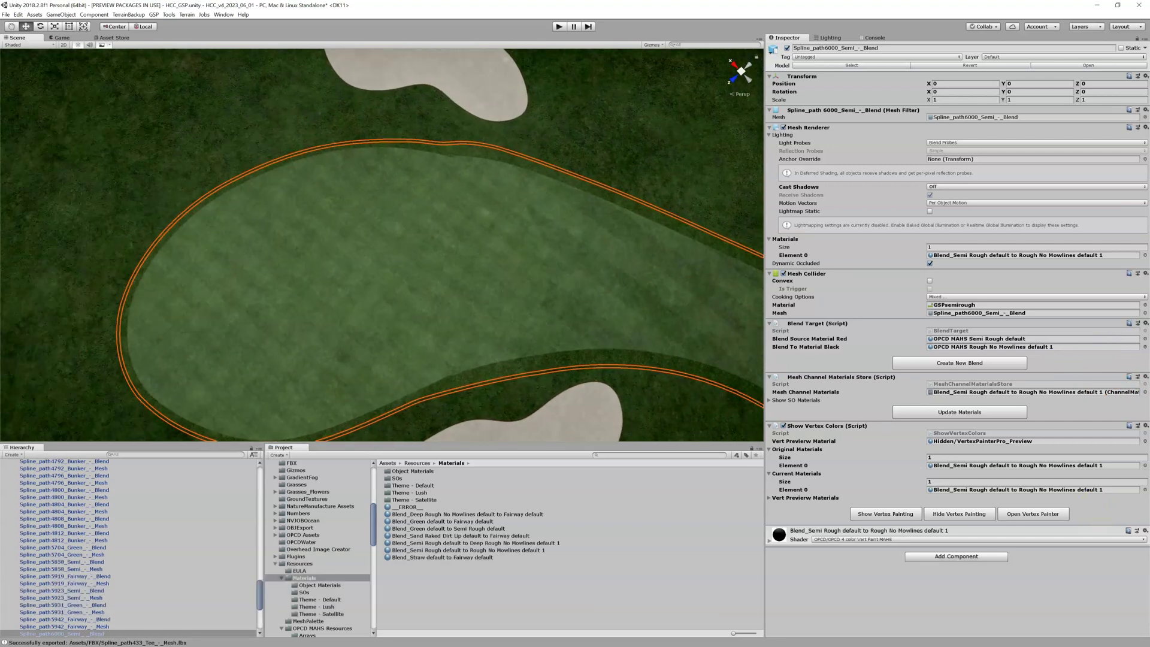